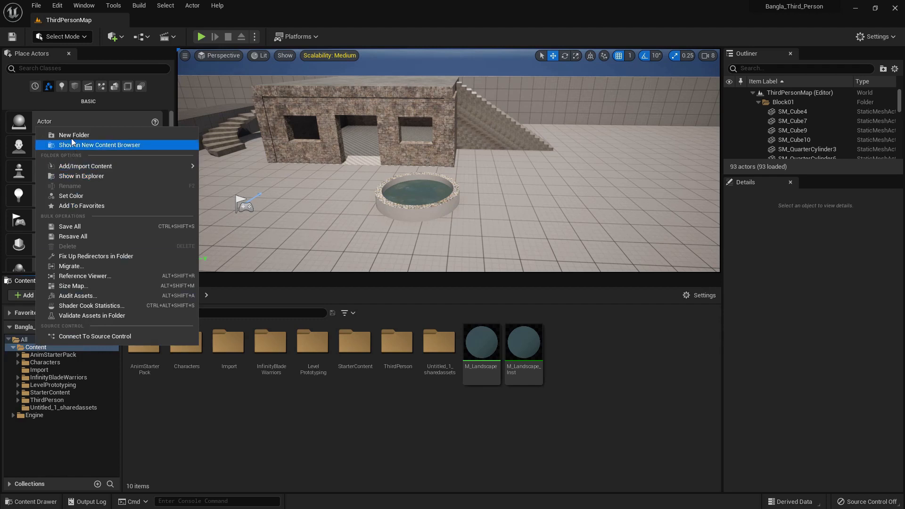
# Create a folder named Materials in the Content folder
pyautogui.write('Mater')
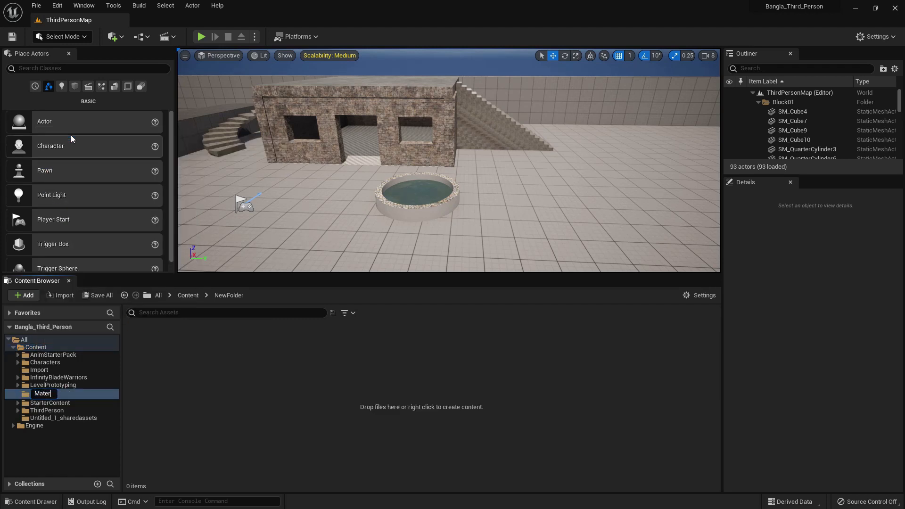
pyautogui.write('ials')
pyautogui.press('Return')
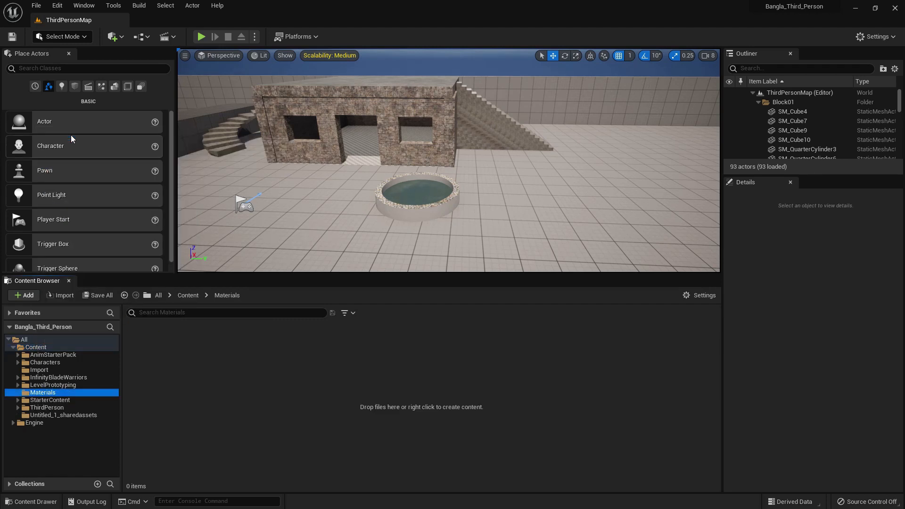
# Move M_Landscape and M_Landscape_Inst from the Content folder into the Materials folder, and open that folder
pyautogui.click(36, 347)
pyautogui.click(524, 342)
pyautogui.keyDown('ctrl'); pyautogui.click(568, 366); pyautogui.keyUp('ctrl')
pyautogui.moveTo(568, 366); pyautogui.dragTo(374, 378)
pyautogui.click(376, 381)
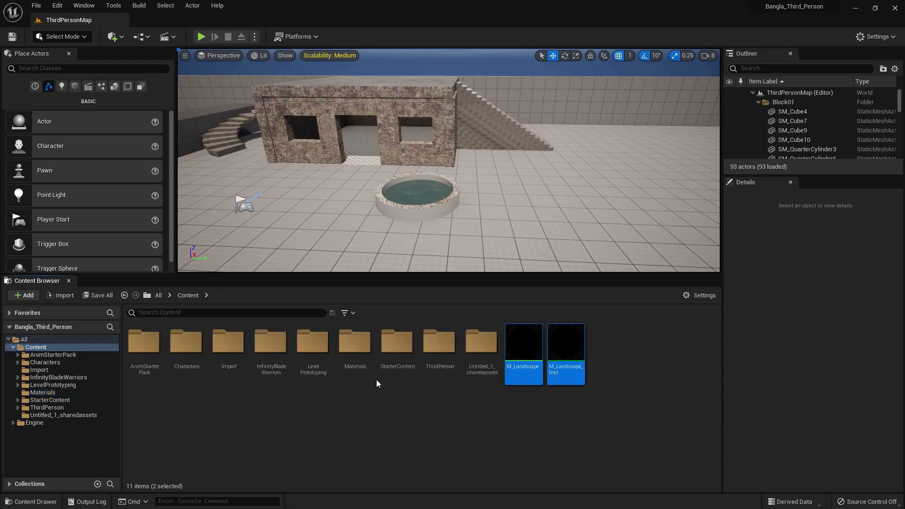
pyautogui.doubleClick(357, 349)
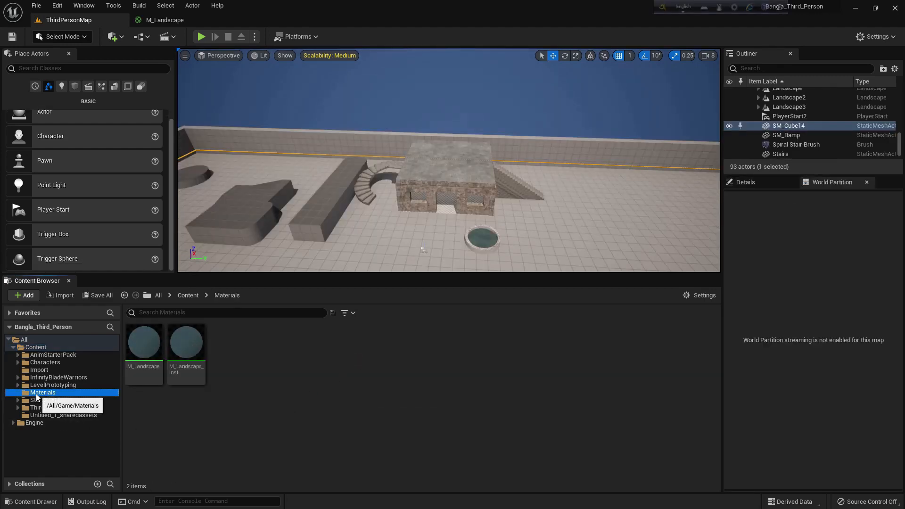
# Create a subfolder named Landscape_Material inside the Materials folder
pyautogui.rightClick(42, 392)
pyautogui.click(69, 185)
pyautogui.write('Landscape')
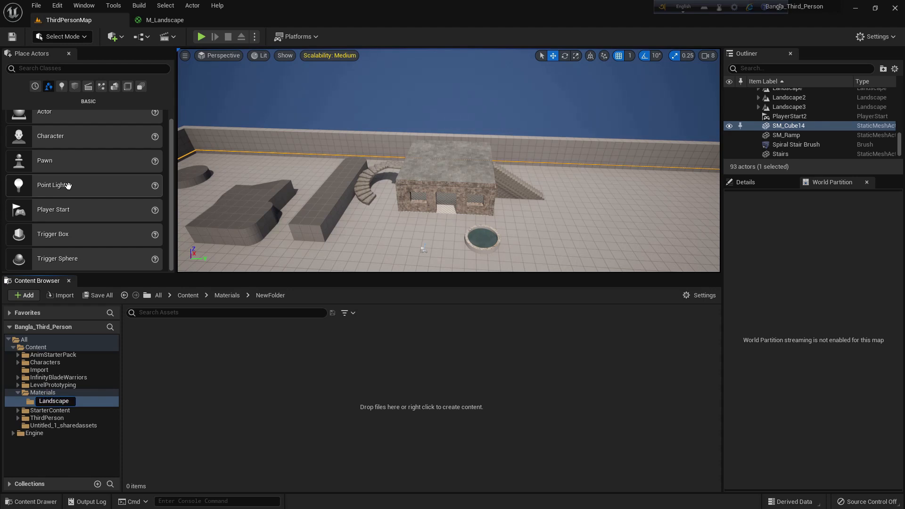
pyautogui.write('_Material')
pyautogui.press('Return')
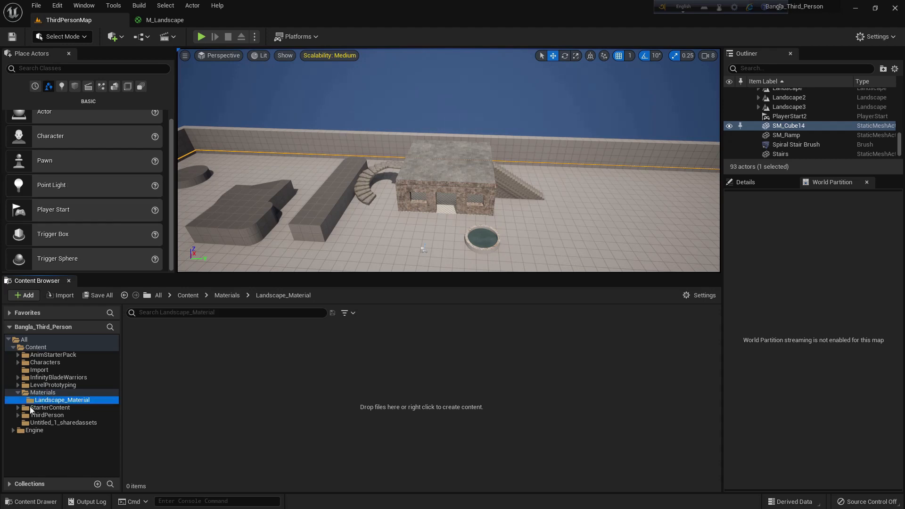
# Create a subfolder named Material_1 inside the Landscape_Material folder
pyautogui.rightClick(78, 402)
pyautogui.click(122, 189)
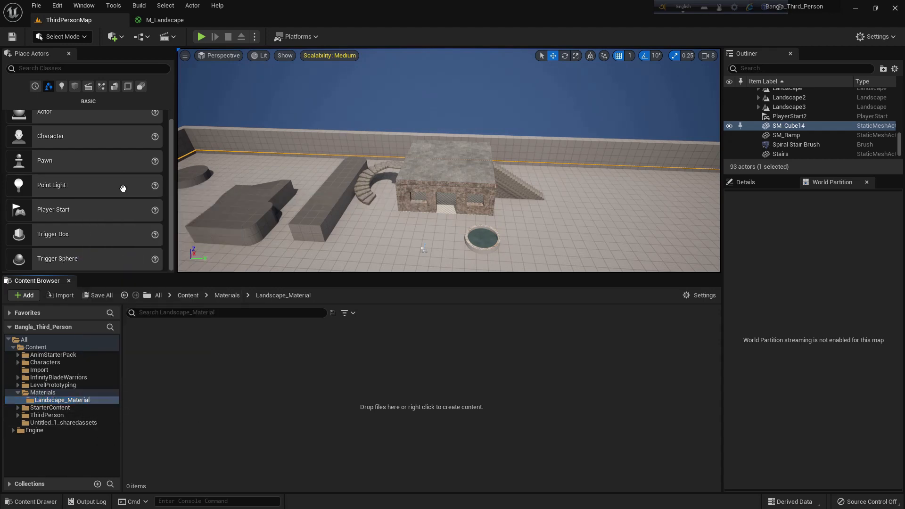
pyautogui.write('Materia')
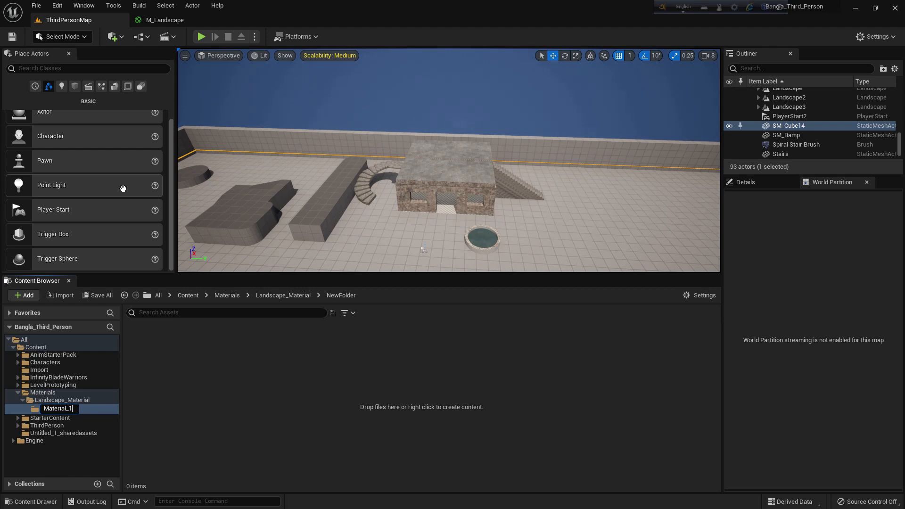
pyautogui.write('l_1')
pyautogui.press('Return')
# Move M_Landscape and its instance from the Materials folder into the Material_1 folder
pyautogui.click(62, 400)
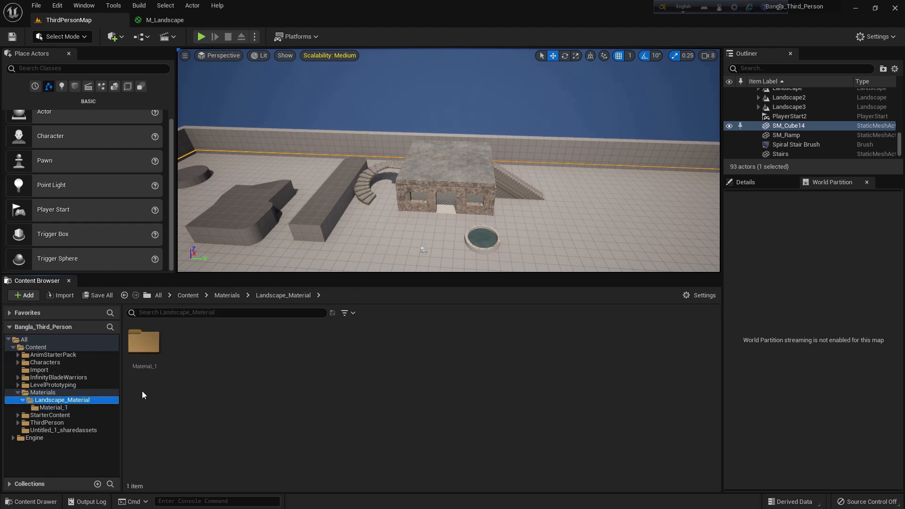
pyautogui.click(55, 393)
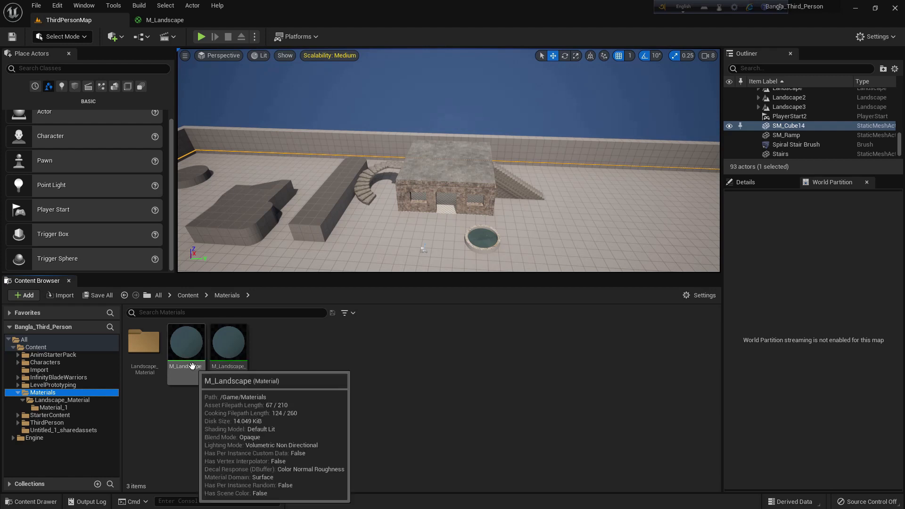
pyautogui.click(229, 342)
pyautogui.keyDown('ctrl'); pyautogui.click(184, 354); pyautogui.keyUp('ctrl')
pyautogui.moveTo(184, 353); pyautogui.dragTo(69, 408)
pyautogui.click(95, 426)
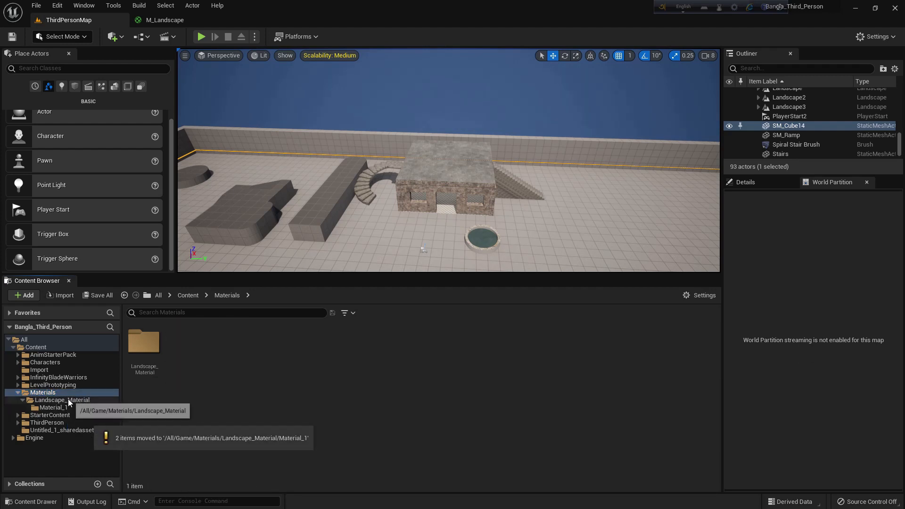
# Create a second subfolder named Material_2 inside the Landscape_Material folder
pyautogui.rightClick(68, 402)
pyautogui.click(98, 188)
pyautogui.write('mate')
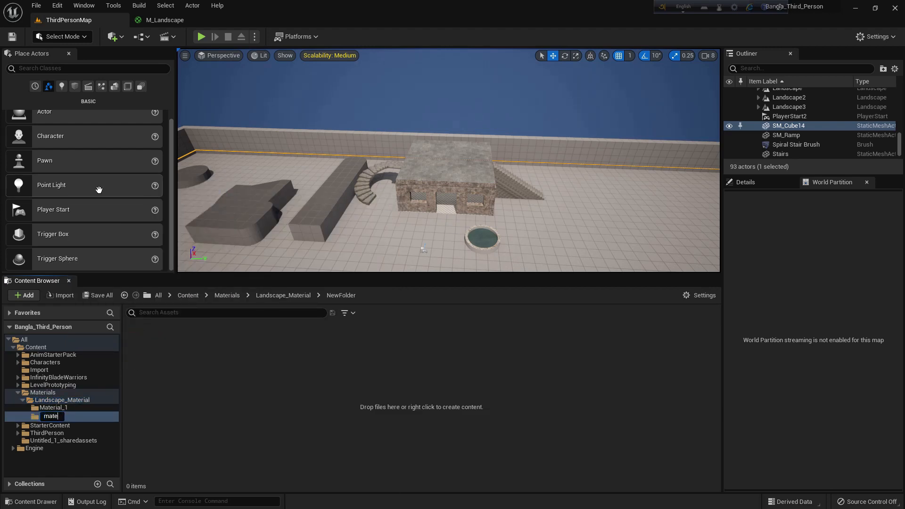
pyautogui.press('BackSpace')
pyautogui.write('Material')
pyautogui.press('Return')
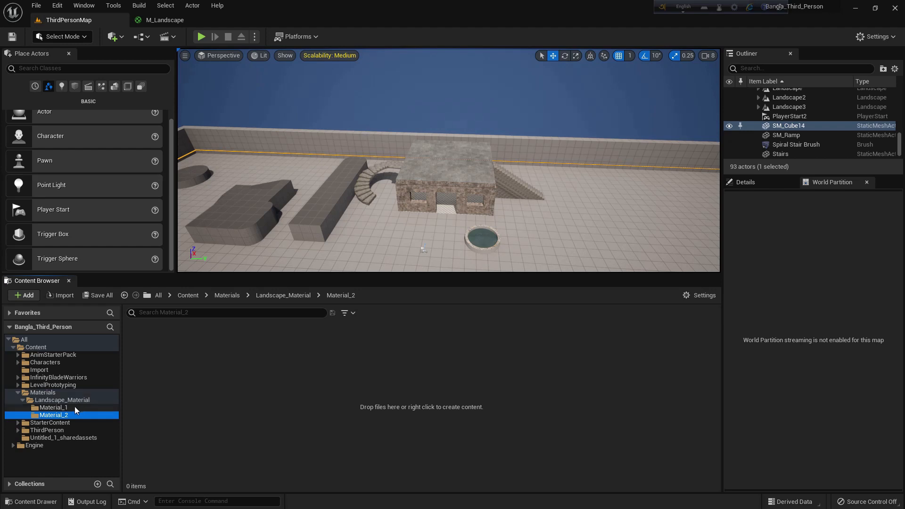
# Copy the M_Landscape material from Material_1 into the Material_2 folder and open that folder
pyautogui.click(54, 407)
pyautogui.click(150, 366)
pyautogui.moveTo(150, 365); pyautogui.dragTo(53, 415)
pyautogui.click(99, 448)
pyautogui.click(53, 415)
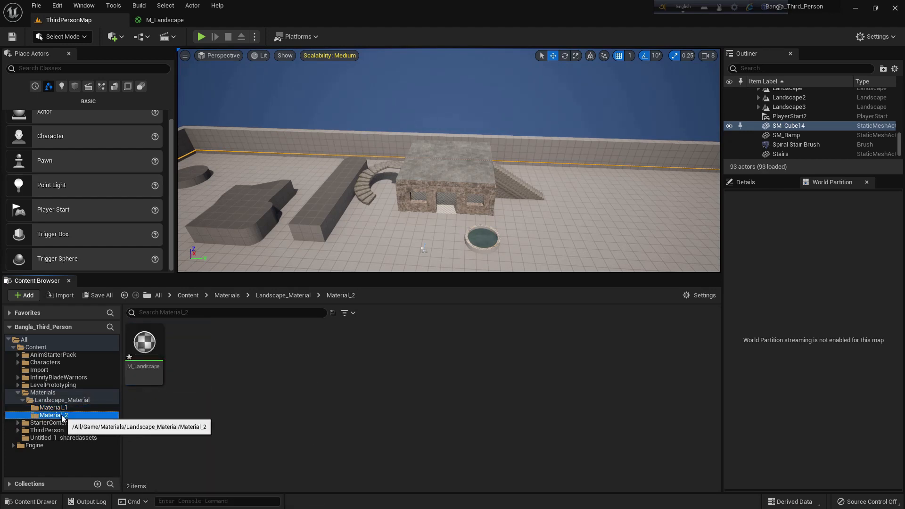
# Rename the M_Landscape copy in Material_2 as M_Landscape_2
pyautogui.press('F2')
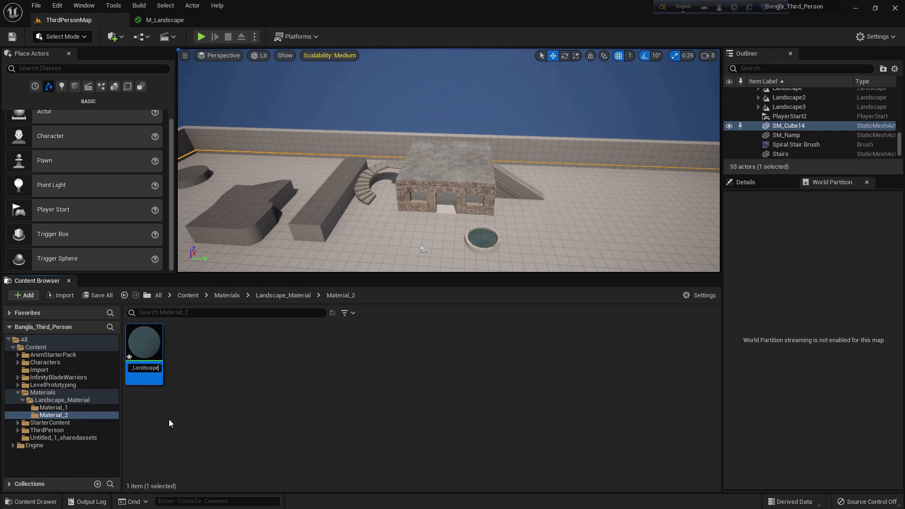
pyautogui.write('_2')
pyautogui.press('Return')
# Create a material function named Landscape2_MaterialFunction in the Material_2 folder
pyautogui.rightClick(170, 424)
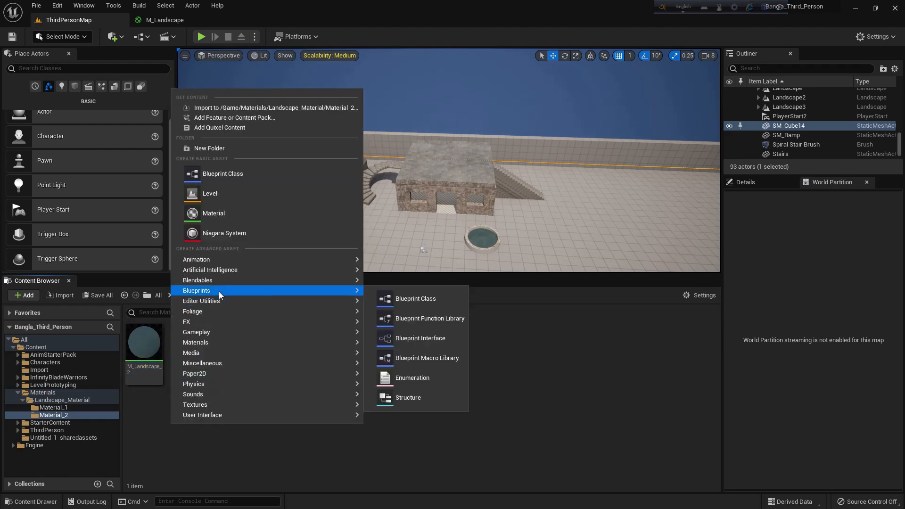
pyautogui.moveTo(212, 343)
pyautogui.click(399, 369)
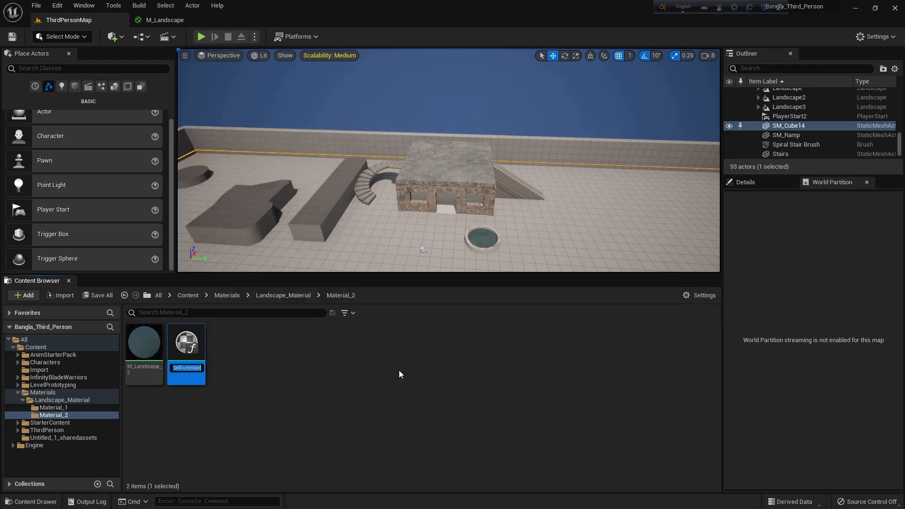
pyautogui.write('L')
pyautogui.press('Return')
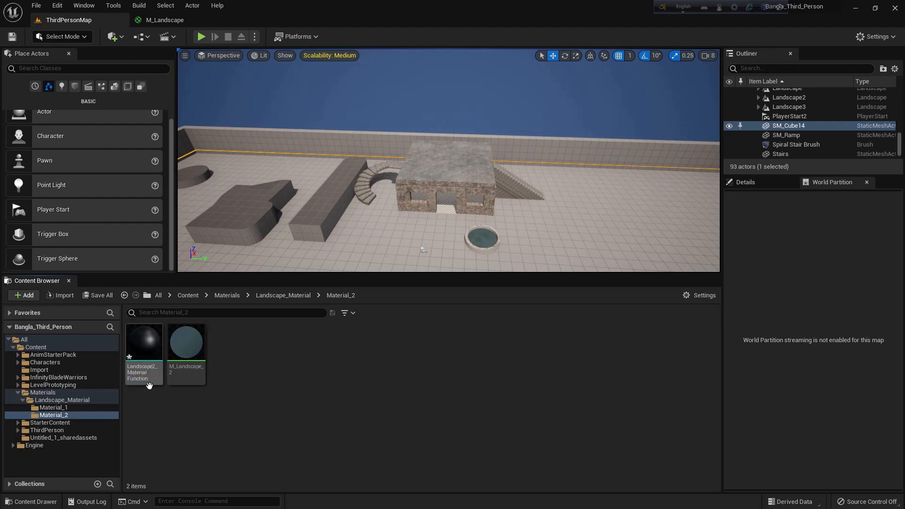
# Open Landscape2_MaterialFunction and add a MakeMaterialAttributes node connected to the Output Result input
pyautogui.doubleClick(151, 373)
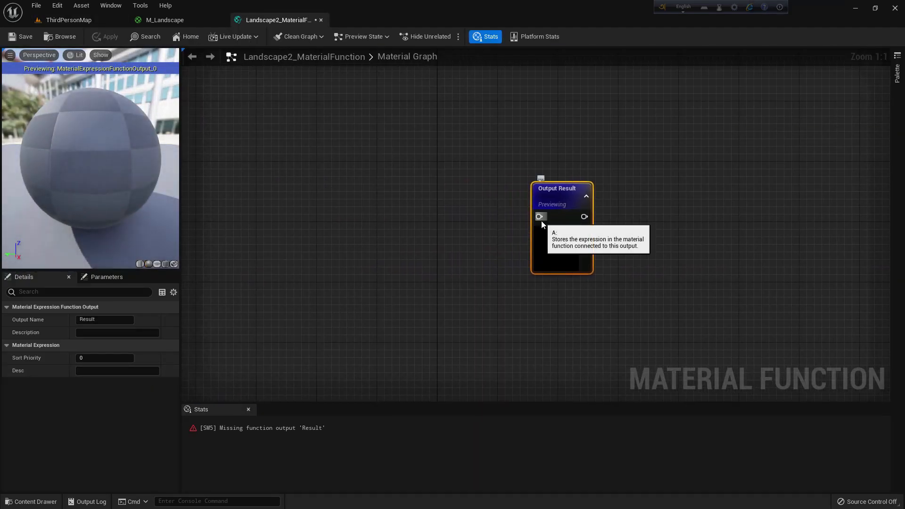
pyautogui.moveTo(539, 217); pyautogui.dragTo(441, 222)
pyautogui.write('make')
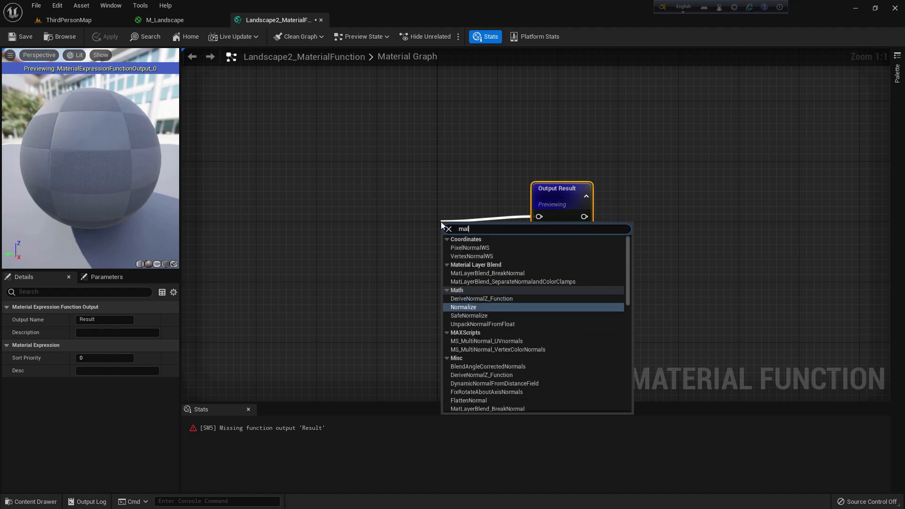
pyautogui.write(' mater')
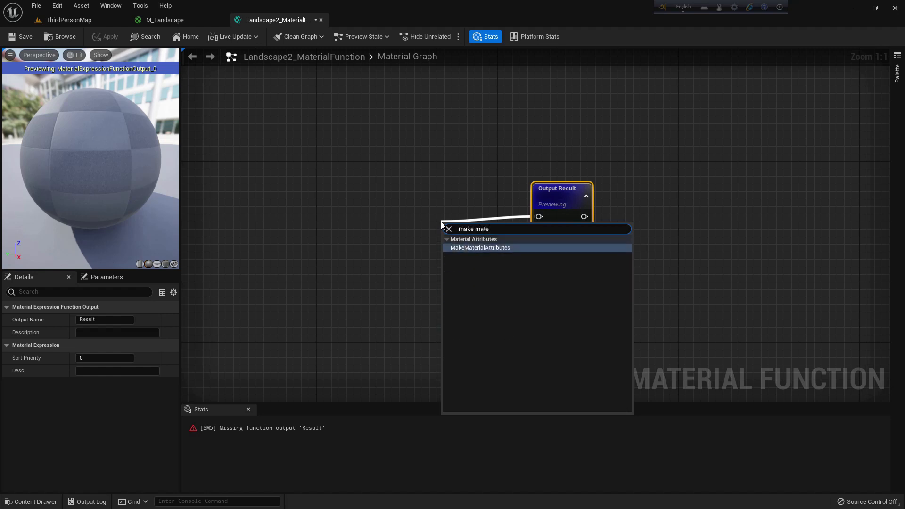
pyautogui.press('Return')
pyautogui.moveTo(479, 227); pyautogui.dragTo(438, 203)
pyautogui.moveTo(413, 151); pyautogui.dragTo(484, 119, button='right')
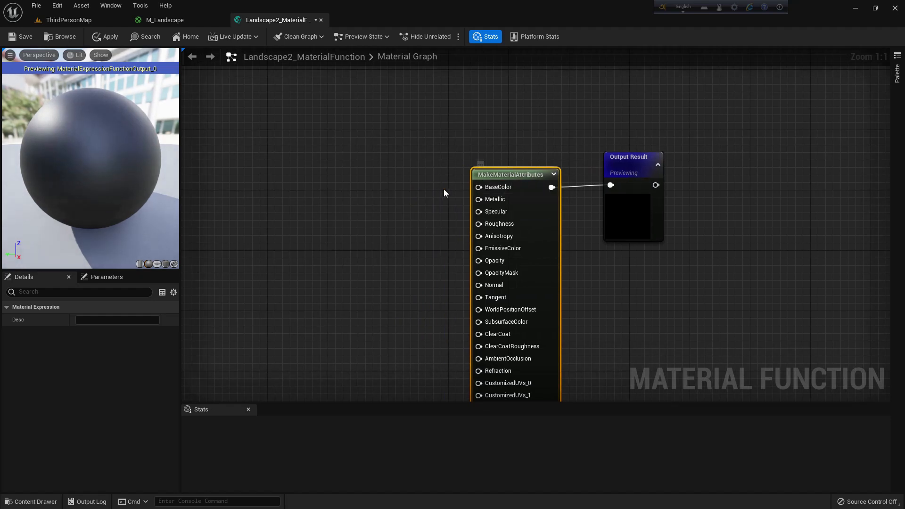
# Add a Texture Sample node beside MakeMaterialAttributes and connect its RGB output to BaseColor
pyautogui.moveTo(443, 189); pyautogui.dragTo(466, 182, button='right')
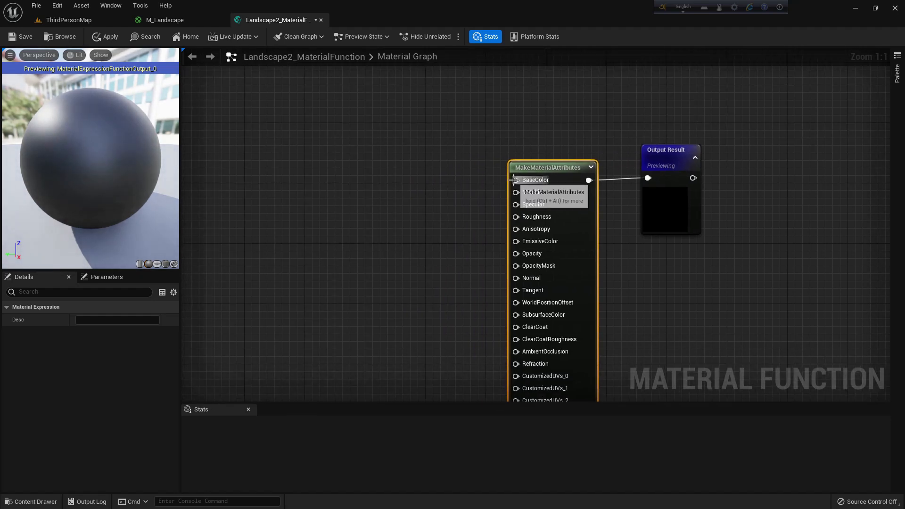
pyautogui.rightClick(418, 191)
pyautogui.write('texture sam')
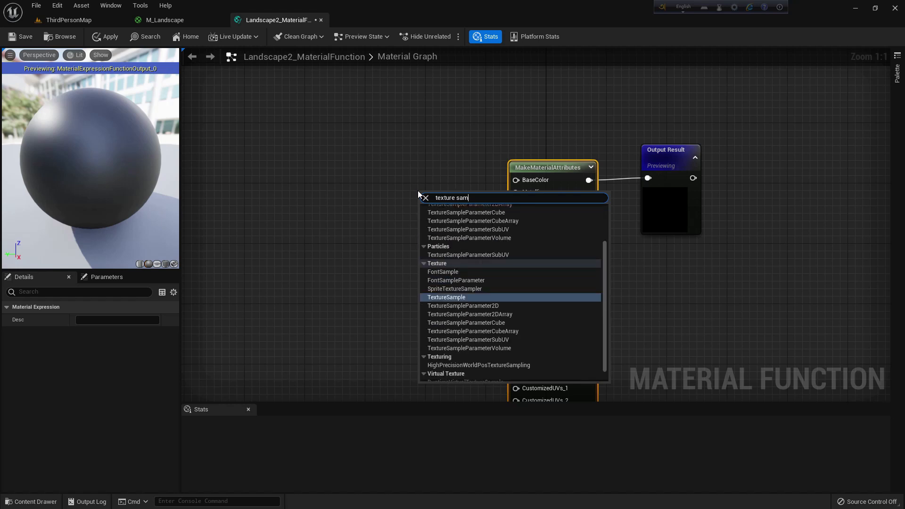
pyautogui.press('Return')
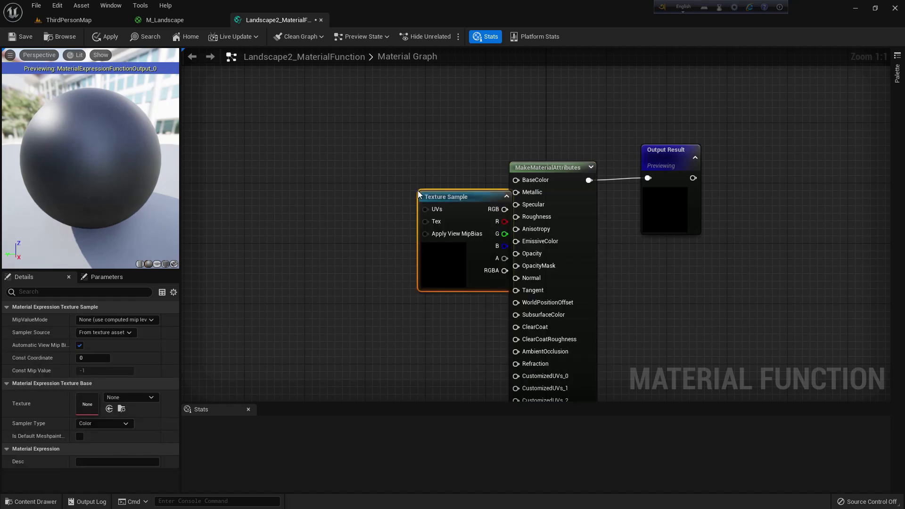
pyautogui.moveTo(466, 199); pyautogui.dragTo(522, 179)
pyautogui.moveTo(460, 229); pyautogui.dragTo(431, 167, button='right')
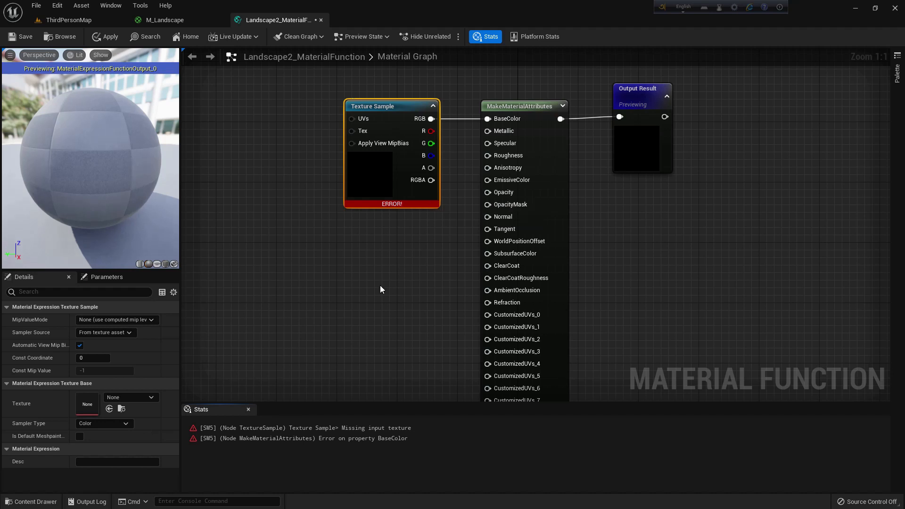
# Add a FunctionInput node connected to the Texture Sample's Tex input and place it beside that node
pyautogui.click(365, 272)
pyautogui.moveTo(343, 144); pyautogui.dragTo(405, 199, button='right')
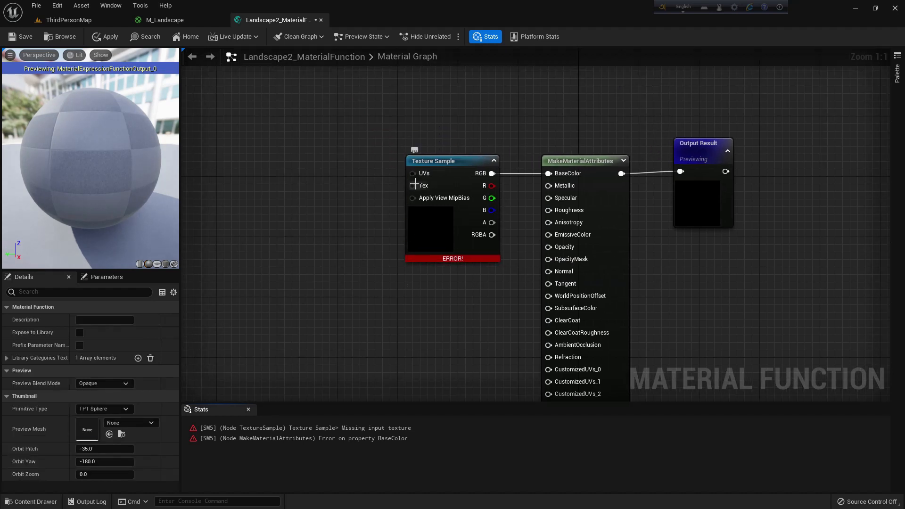
pyautogui.moveTo(415, 186); pyautogui.dragTo(361, 189)
pyautogui.write('inpu')
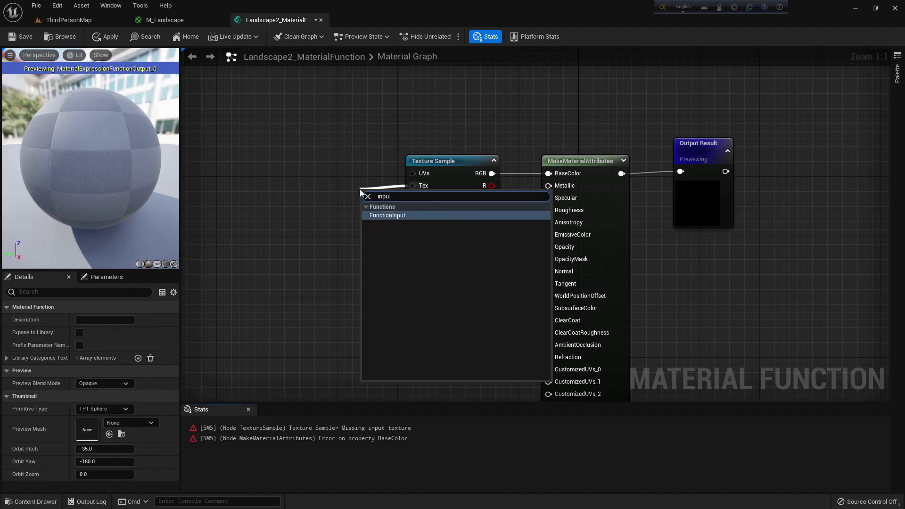
pyautogui.press('Return')
pyautogui.moveTo(369, 225); pyautogui.dragTo(311, 208)
# Set the function input's name to BaseColor
pyautogui.click(110, 319)
pyautogui.write('Base Color')
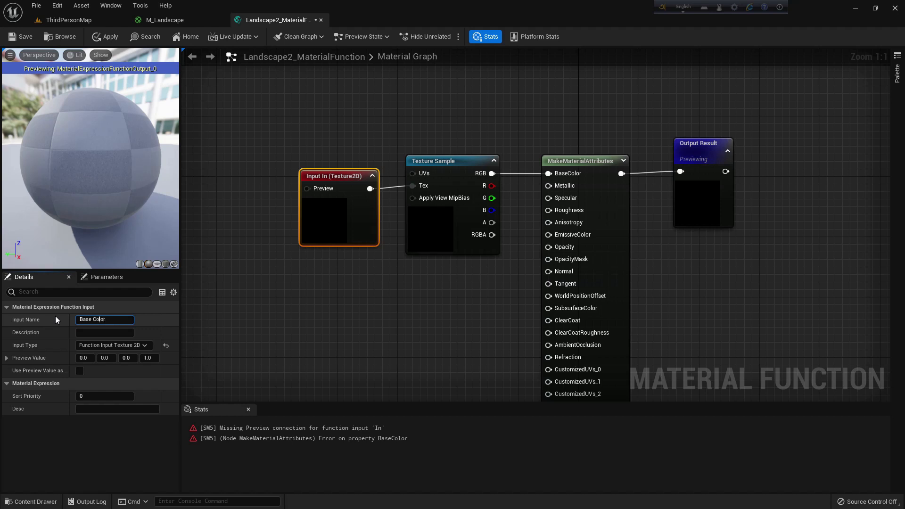
pyautogui.hotkey('ctrl', 'Left')
pyautogui.press('BackSpace')
pyautogui.press('Return')
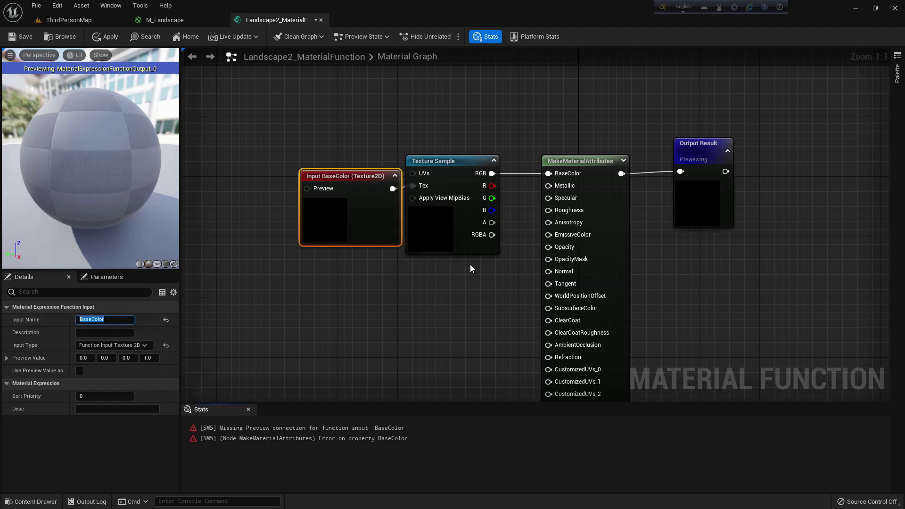
# Space the BaseColor input away from the Texture Sample and promote its Preview input to a texture parameter placed beside it
pyautogui.moveTo(362, 235); pyautogui.dragTo(470, 242, button='right')
pyautogui.moveTo(469, 243); pyautogui.dragTo(437, 238)
pyautogui.moveTo(426, 252); pyautogui.dragTo(489, 245, button='right')
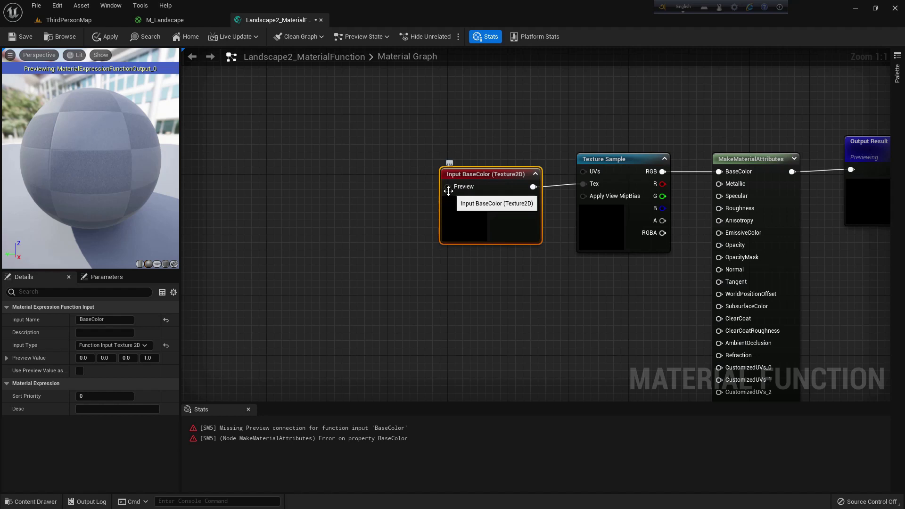
pyautogui.rightClick(447, 188)
pyautogui.click(483, 247)
pyautogui.moveTo(419, 216); pyautogui.dragTo(346, 216)
# Rename the preview texture parameter as Preview_1
pyautogui.click(101, 320)
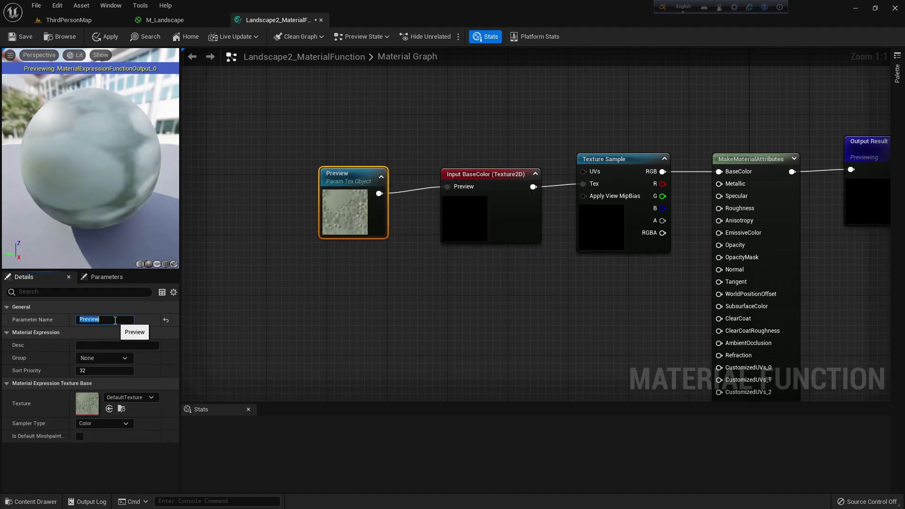
pyautogui.write('_1')
pyautogui.press('Return')
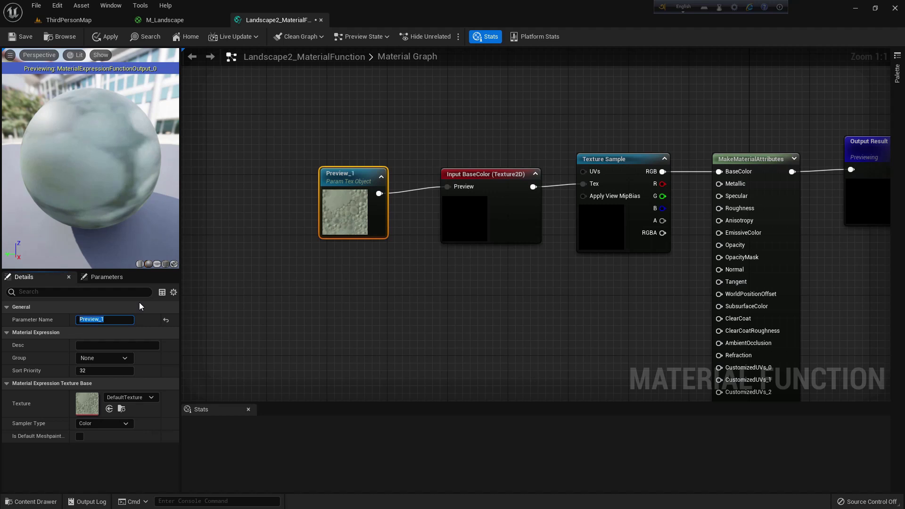
# Straighten the connections between the Preview_1, BaseColor input and Texture Sample nodes
pyautogui.moveTo(600, 285); pyautogui.dragTo(351, 181)
pyautogui.rightClick(349, 179)
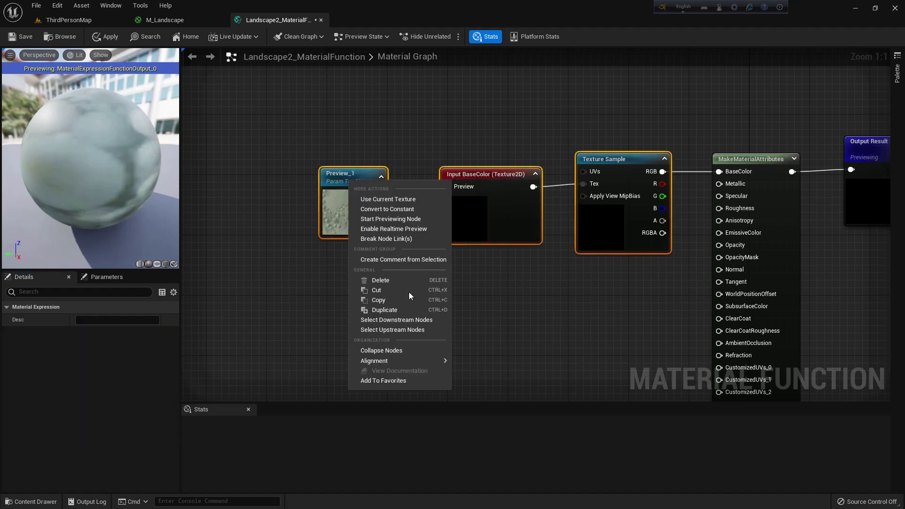
pyautogui.moveTo(420, 362)
pyautogui.click(508, 434)
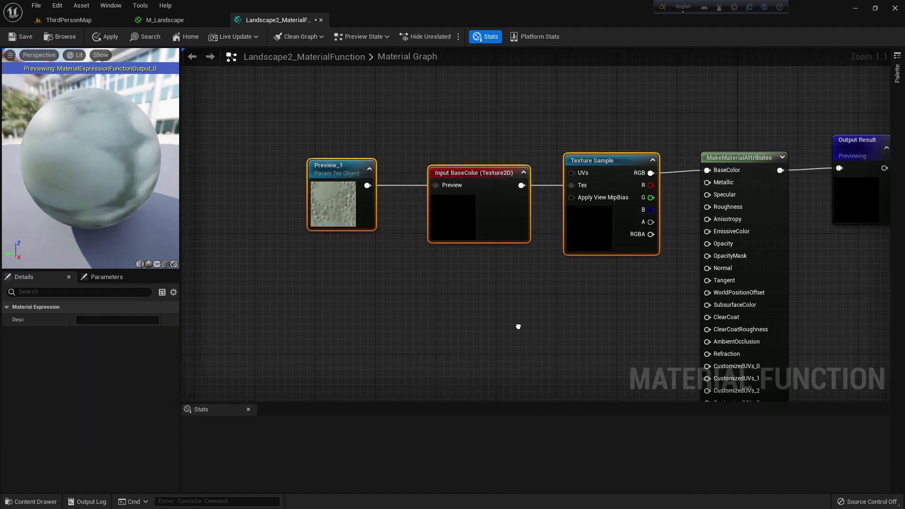
# Undo the last node shift and nudge the BaseColor input slightly closer to Preview_1
pyautogui.moveTo(491, 288); pyautogui.dragTo(292, 184)
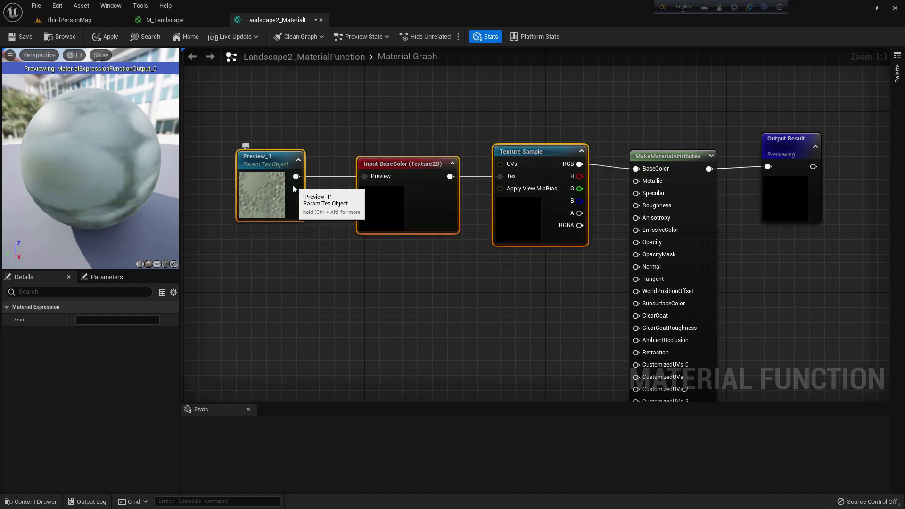
pyautogui.hotkey('ctrl', 'z')
pyautogui.moveTo(428, 295); pyautogui.dragTo(337, 211)
pyautogui.moveTo(365, 234); pyautogui.dragTo(358, 234)
pyautogui.click(405, 260)
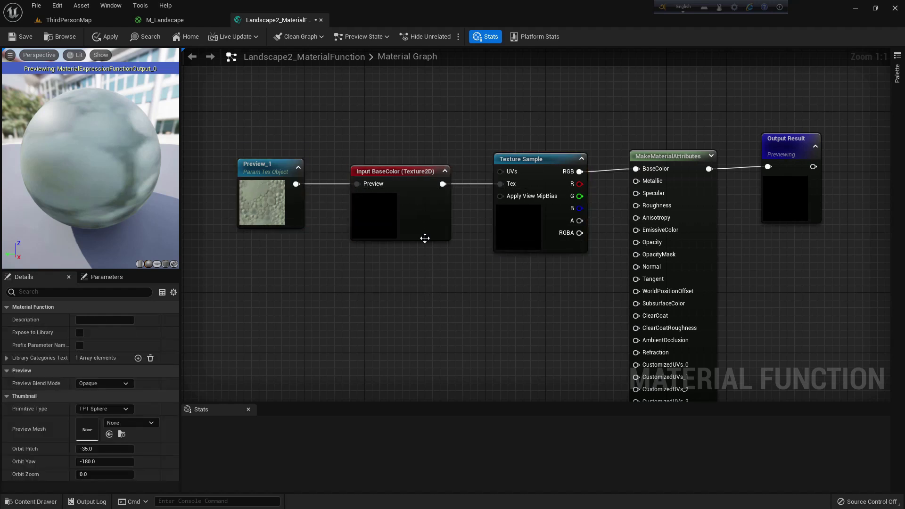
# Straighten the connections between all nodes of the graph, from Preview_1 through to Output Result
pyautogui.hotkey('ctrl', 'a')
pyautogui.rightClick(407, 172)
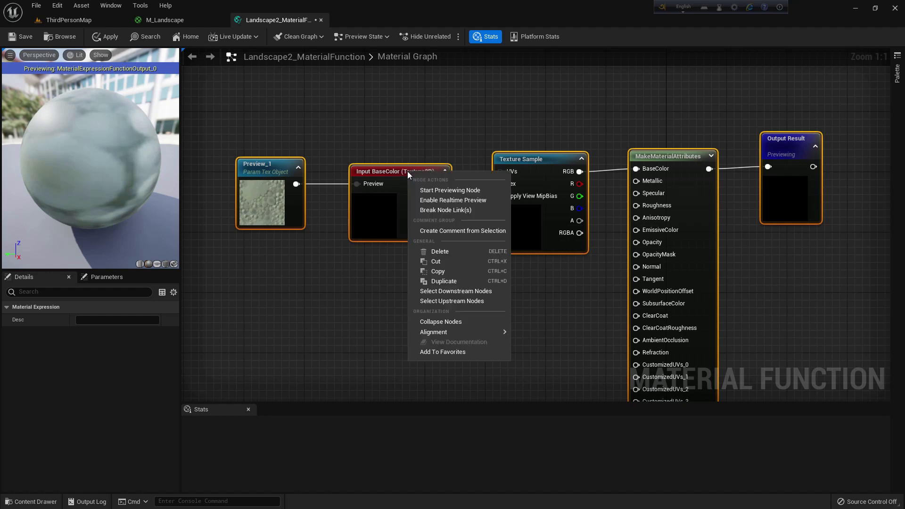
pyautogui.moveTo(500, 332)
pyautogui.click(573, 404)
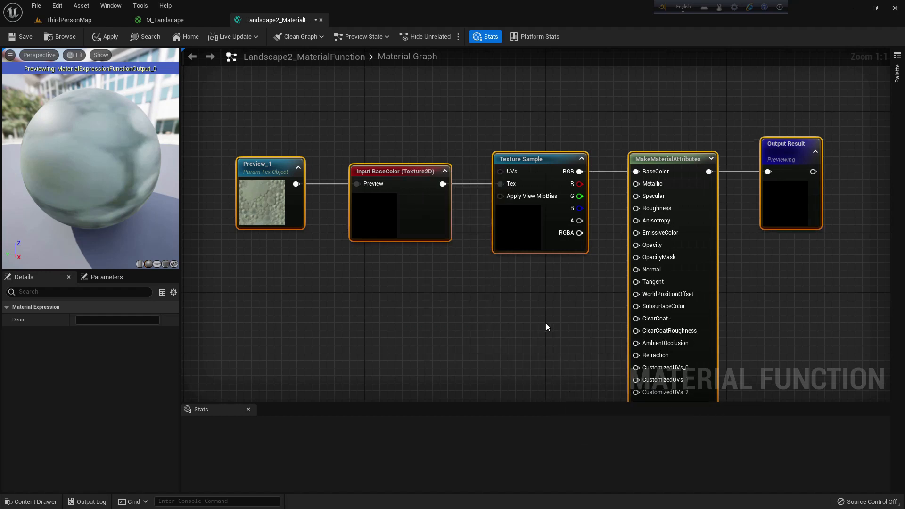
pyautogui.click(510, 295)
# Copy the Preview_1, BaseColor input and Texture Sample chain and place the copy directly below the original
pyautogui.moveTo(510, 295); pyautogui.dragTo(487, 234, button='right')
pyautogui.moveTo(519, 252); pyautogui.dragTo(212, 92)
pyautogui.hotkey('ctrl', 'c')
pyautogui.click(278, 249)
pyautogui.hotkey('ctrl', 'v')
pyautogui.moveTo(375, 254); pyautogui.dragTo(385, 220, button='right')
pyautogui.moveTo(338, 230); pyautogui.dragTo(398, 222)
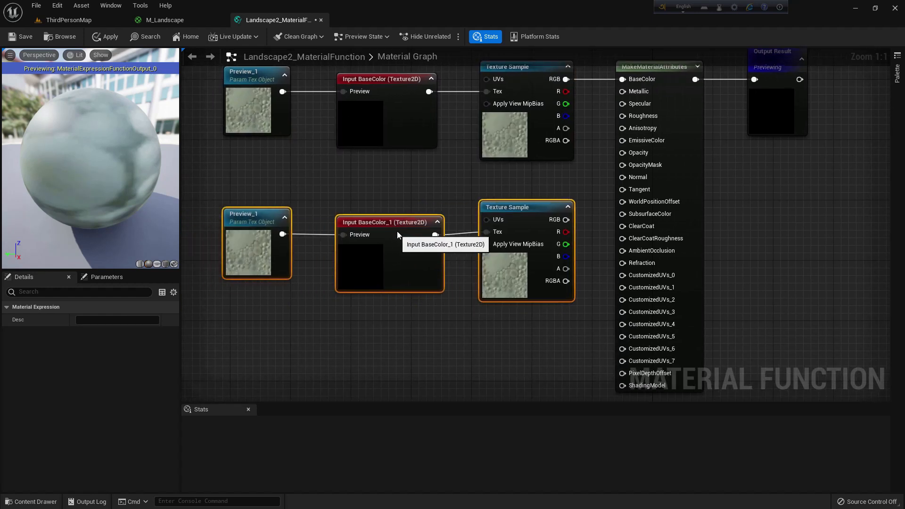
# Straighten the connections within the copied chain of nodes
pyautogui.rightClick(377, 231)
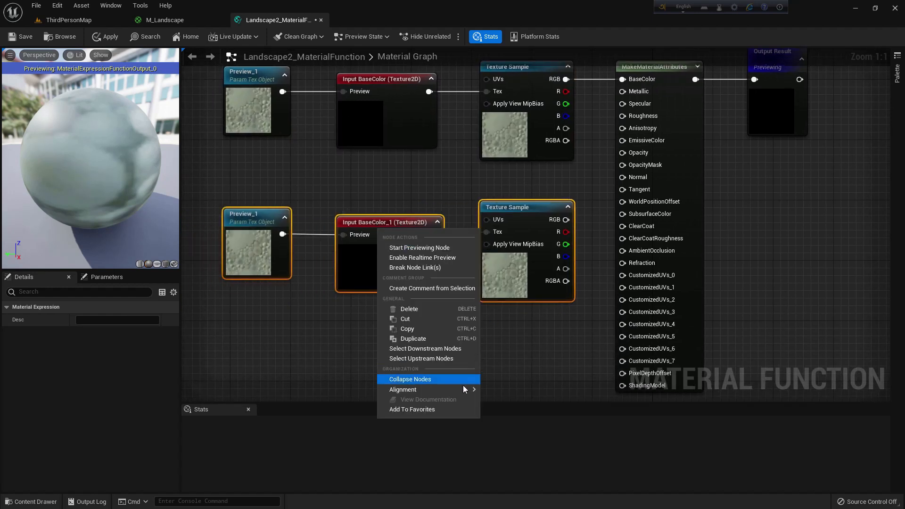
pyautogui.moveTo(453, 389)
pyautogui.click(530, 466)
pyautogui.moveTo(478, 323); pyautogui.dragTo(451, 304, button='right')
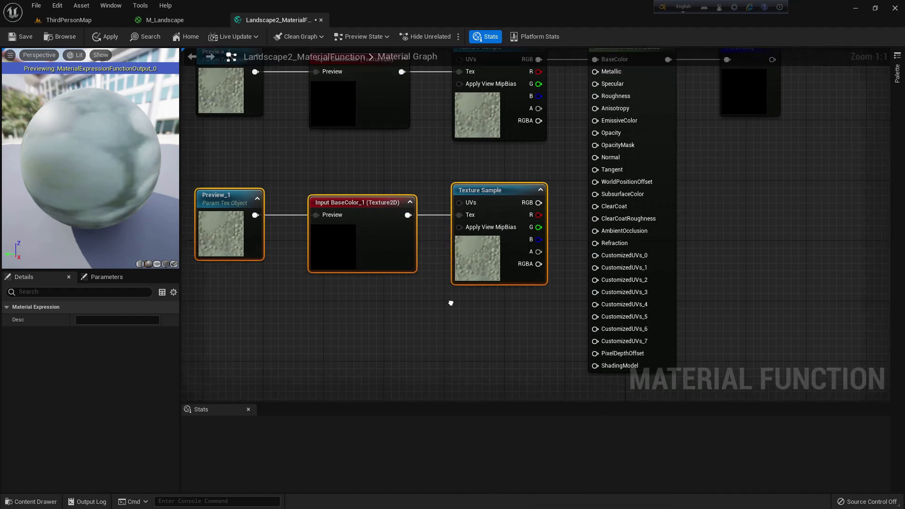
# Rename the copied function input as Normal
pyautogui.click(361, 239)
pyautogui.click(101, 320)
pyautogui.write('Normal')
pyautogui.press('Return')
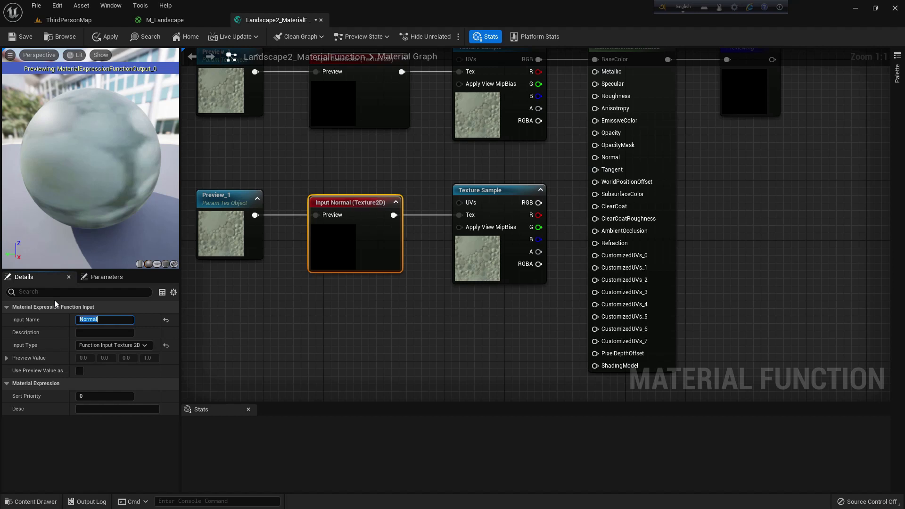
# Rename the preview texture parameter feeding the Normal input as Preview_2
pyautogui.click(226, 216)
pyautogui.moveTo(230, 172); pyautogui.dragTo(242, 236, button='right')
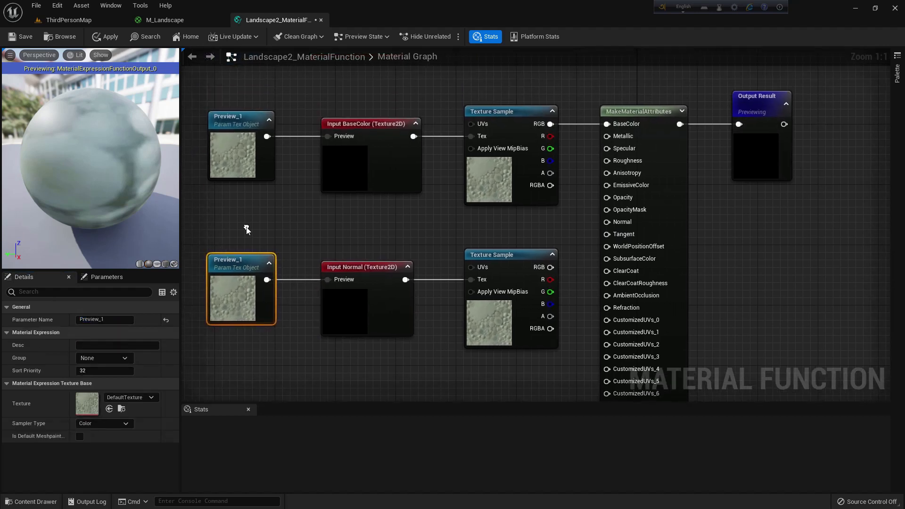
pyautogui.click(103, 320)
pyautogui.write('2')
pyautogui.press('Return')
# Connect the lower Texture Sample's RGB output to Normal on MakeMaterialAttributes and save the material function
pyautogui.moveTo(547, 268); pyautogui.dragTo(502, 253, button='right')
pyautogui.moveTo(502, 253); pyautogui.dragTo(563, 210)
pyautogui.moveTo(438, 242); pyautogui.dragTo(513, 232, button='right')
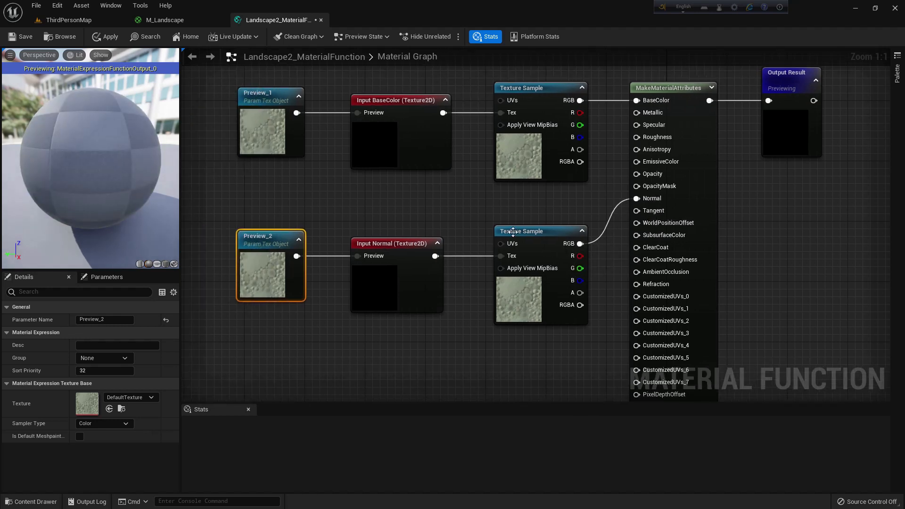
pyautogui.click(20, 37)
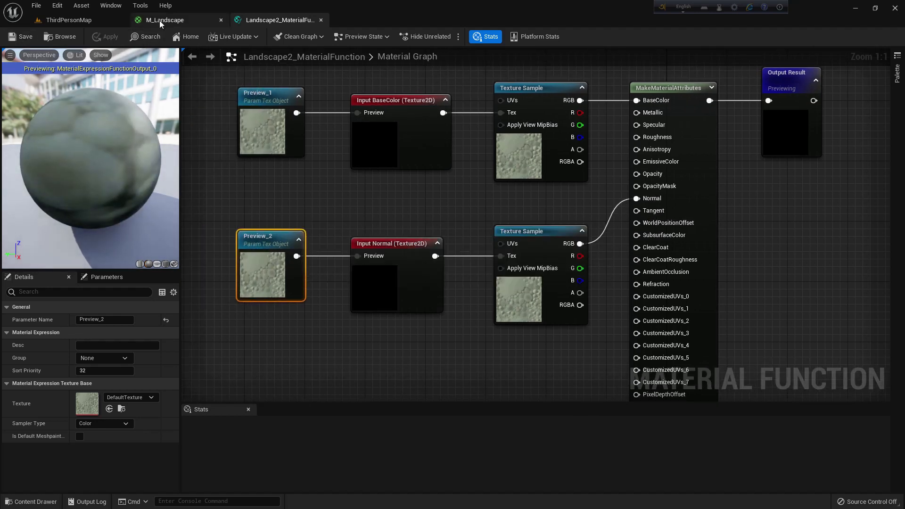
# Close the M_Landscape material and open M_Landscape_2 from the Material_2 folder
pyautogui.click(86, 21)
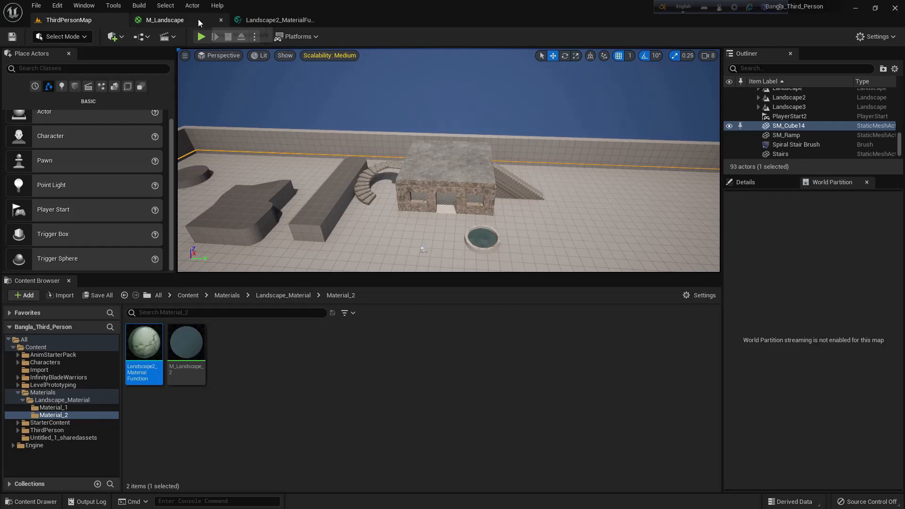
pyautogui.click(219, 22)
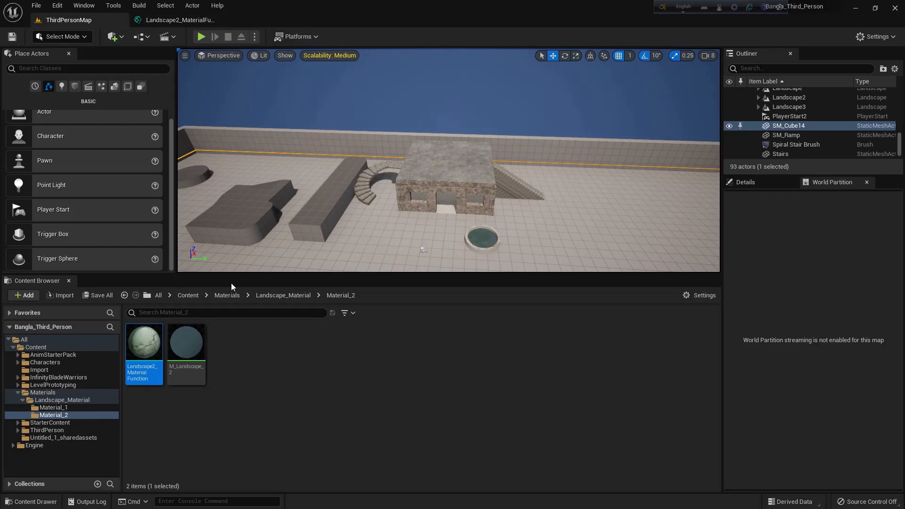
pyautogui.doubleClick(193, 361)
pyautogui.scroll(-5, 391, 251)
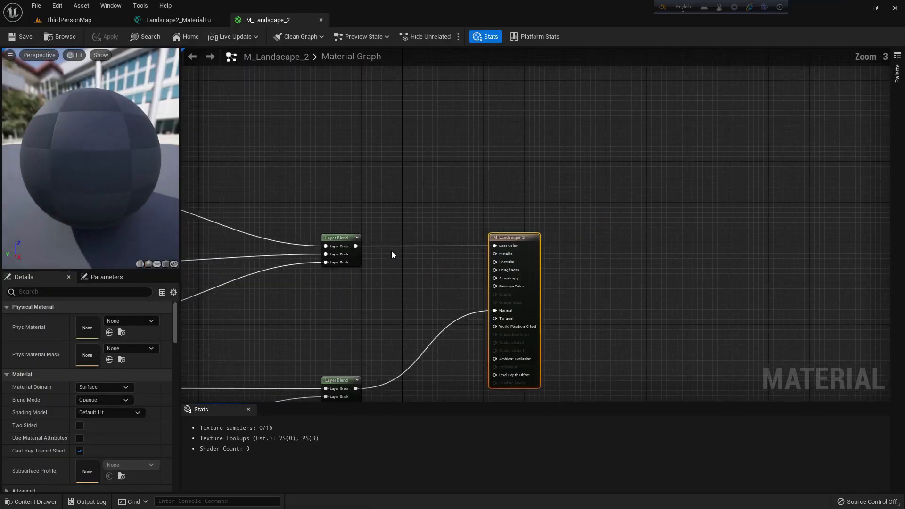
# Delete the normal-map textures with their Layer Blend and the three color textures, keeping the Base Color Layer Blend
pyautogui.moveTo(501, 284); pyautogui.dragTo(282, 221)
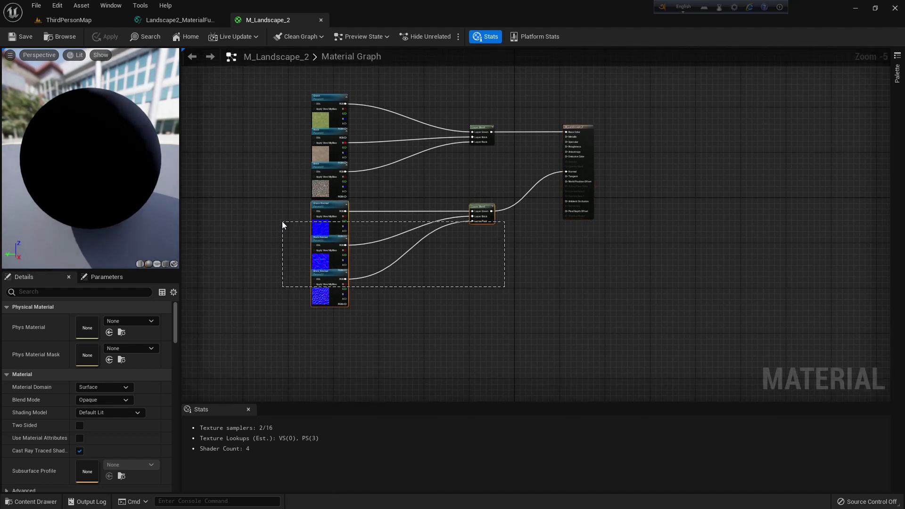
pyautogui.press('Delete')
pyautogui.moveTo(369, 222); pyautogui.dragTo(238, 106)
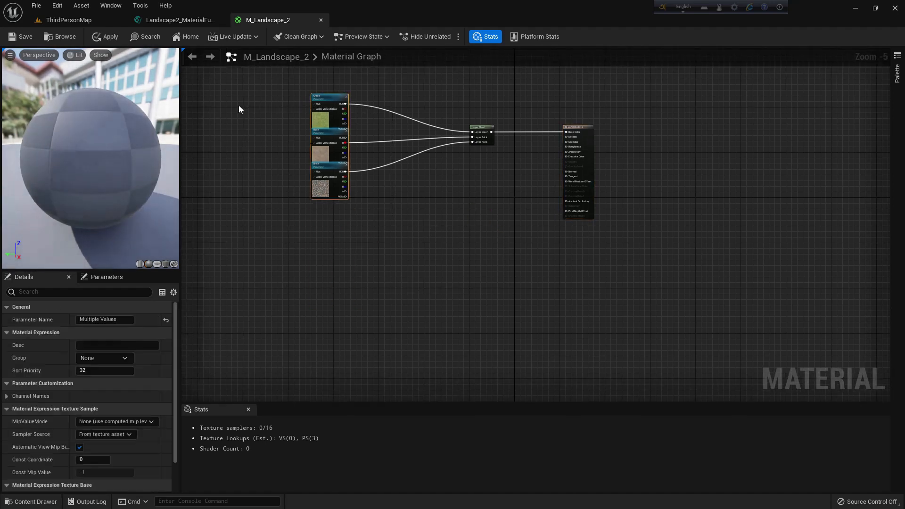
pyautogui.press('Delete')
pyautogui.moveTo(344, 131); pyautogui.dragTo(364, 177, button='right')
pyautogui.scroll(4, 364, 177)
pyautogui.moveTo(517, 165); pyautogui.dragTo(484, 163, button='right')
pyautogui.scroll(1, 483, 164)
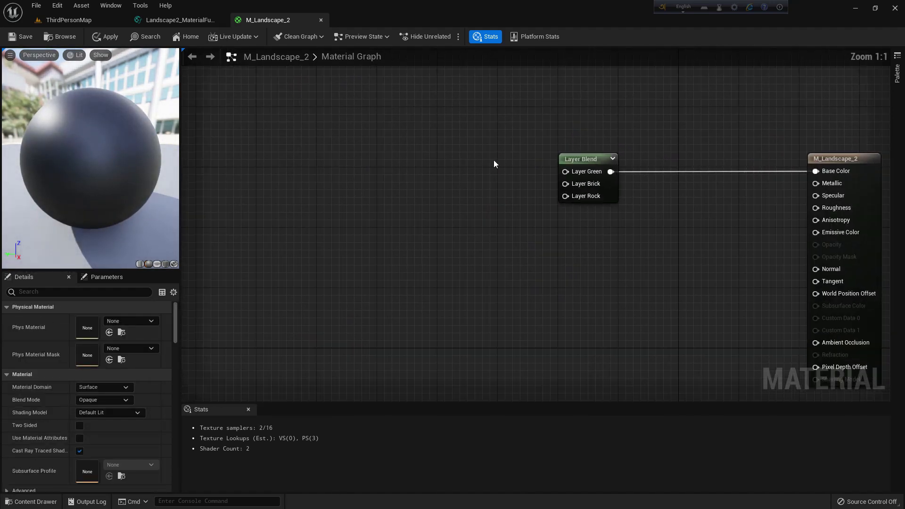
# Add a fourth layer named Blend_Auto to the Layer Blend node and set its preview weight to 1
pyautogui.click(594, 158)
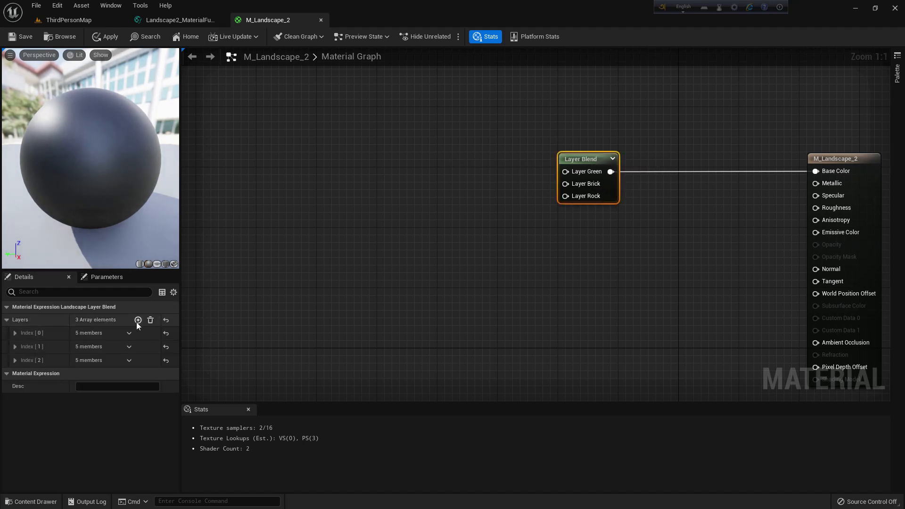
pyautogui.click(139, 320)
pyautogui.click(15, 374)
pyautogui.click(101, 387)
pyautogui.write('Blend')
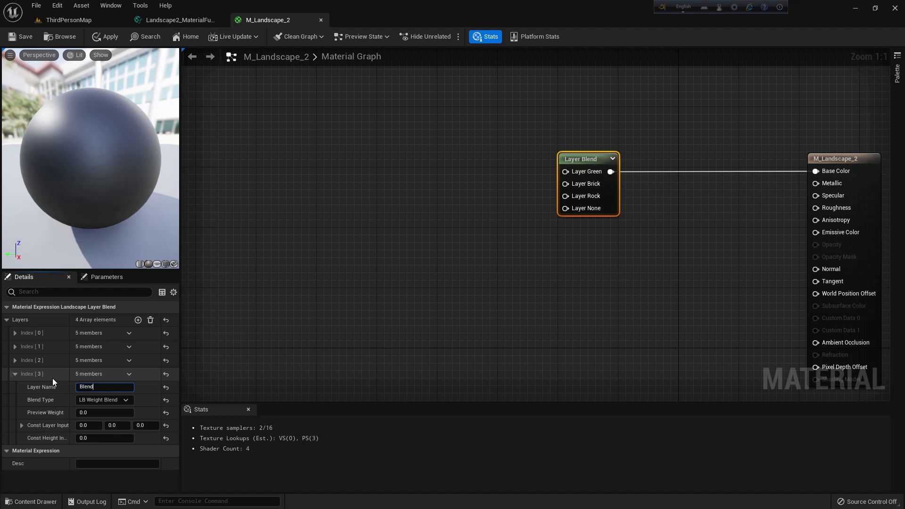
pyautogui.write('_Auto')
pyautogui.press('Return')
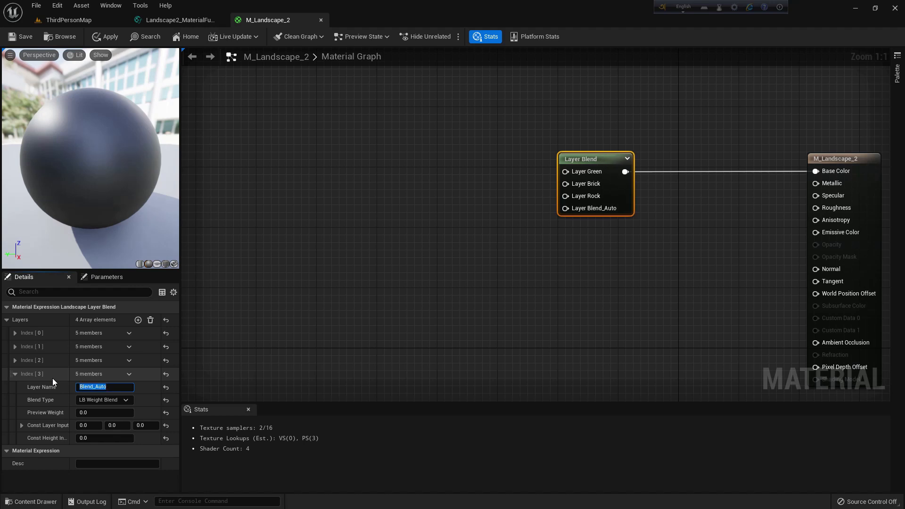
pyautogui.click(91, 412)
pyautogui.write('1')
# Check the other layers' settings, collapse all layer entries and move Blend_Auto to the first place in the layer order
pyautogui.click(15, 361)
pyautogui.click(15, 347)
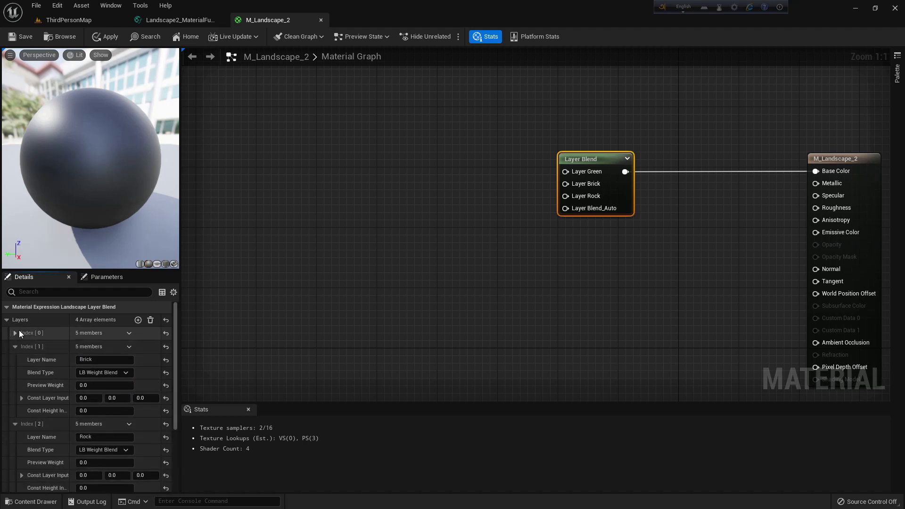
pyautogui.click(16, 333)
pyautogui.click(15, 333)
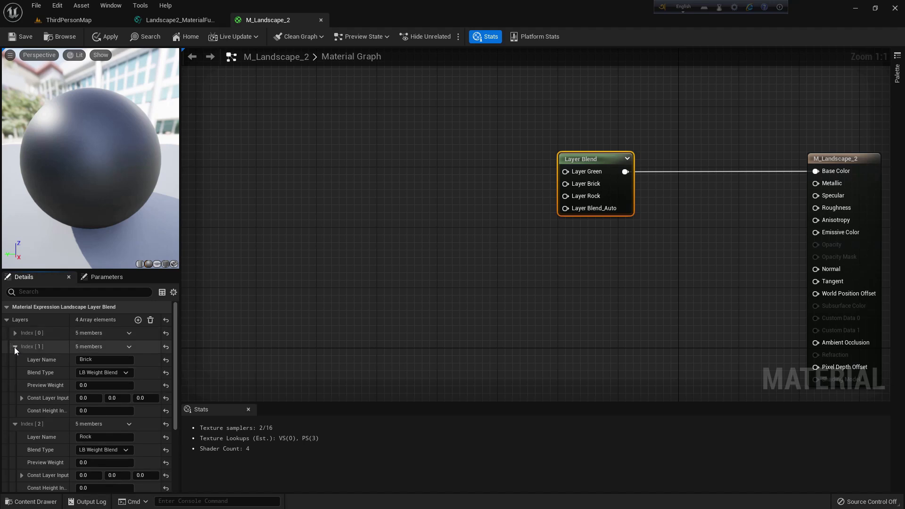
pyautogui.click(15, 347)
pyautogui.click(15, 360)
pyautogui.click(16, 375)
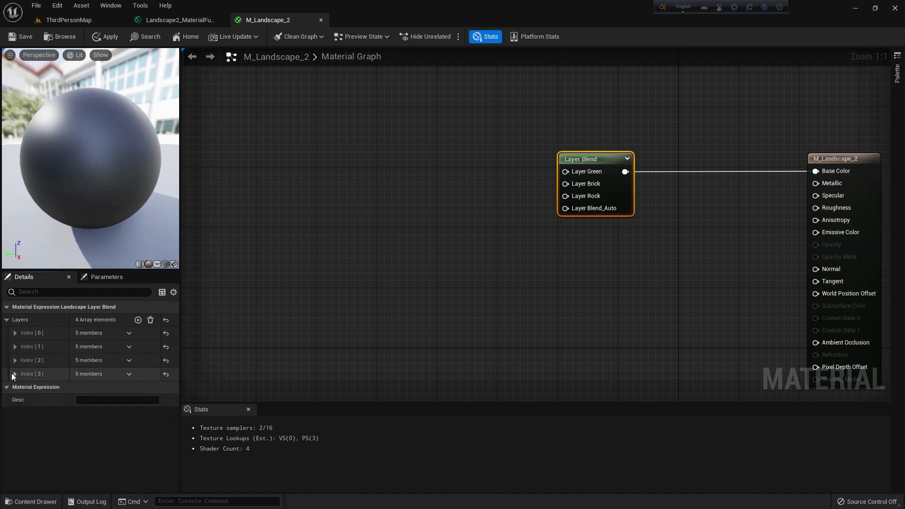
pyautogui.moveTo(10, 374); pyautogui.dragTo(13, 330)
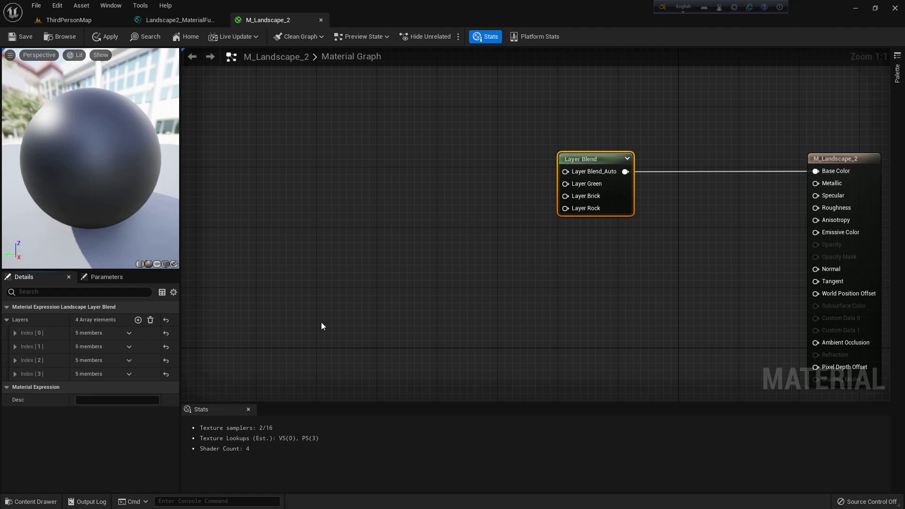
# Enable Use Material Attributes on the M_Landscape_2 material
pyautogui.scroll(-1, 458, 278)
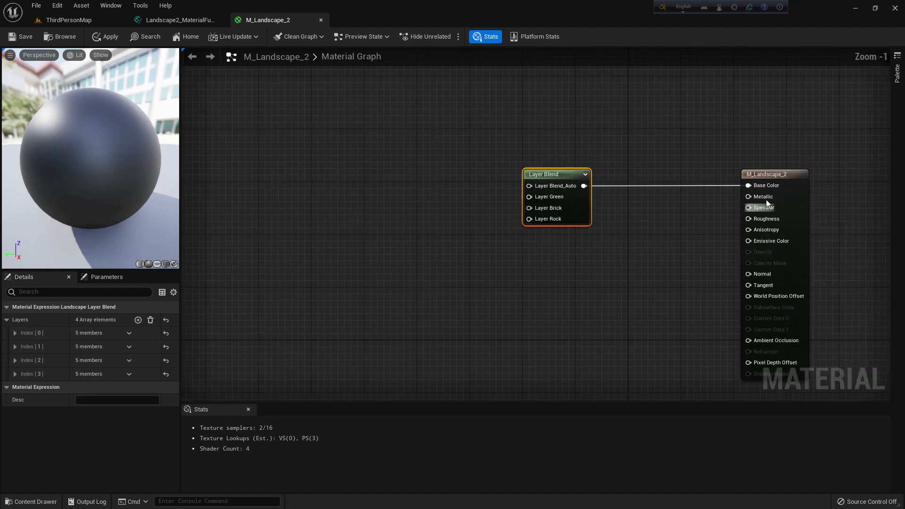
pyautogui.click(761, 207)
pyautogui.click(79, 438)
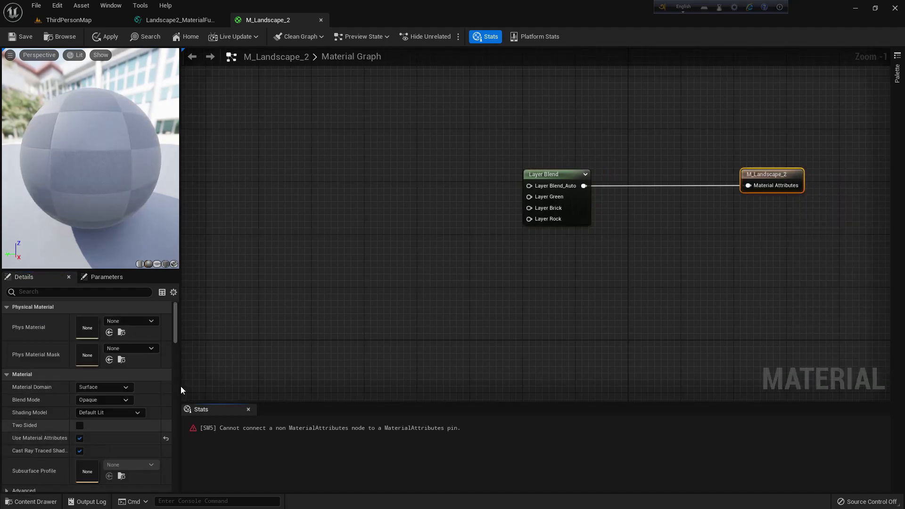
pyautogui.moveTo(528, 262); pyautogui.dragTo(572, 270, button='right')
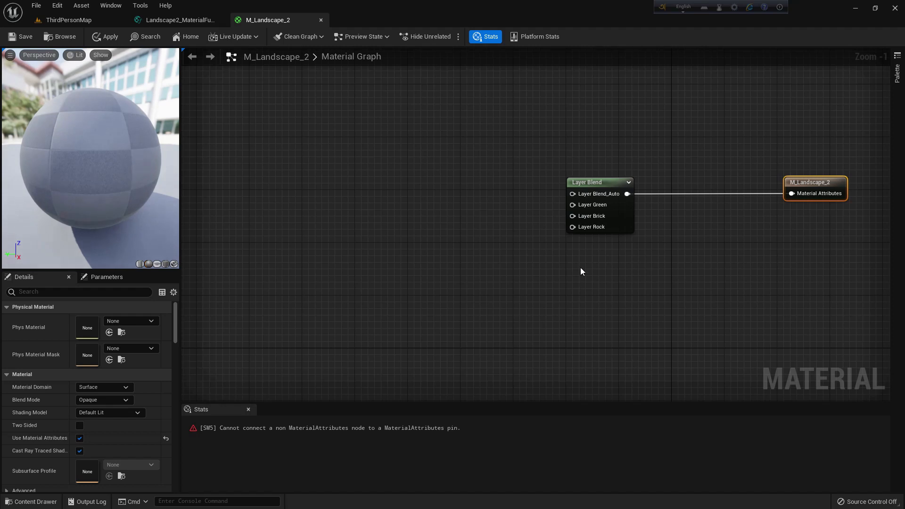
# Bring Landscape2_MaterialFunction into the M_Landscape_2 graph and place it level with the Layer Blend node
pyautogui.click(179, 20)
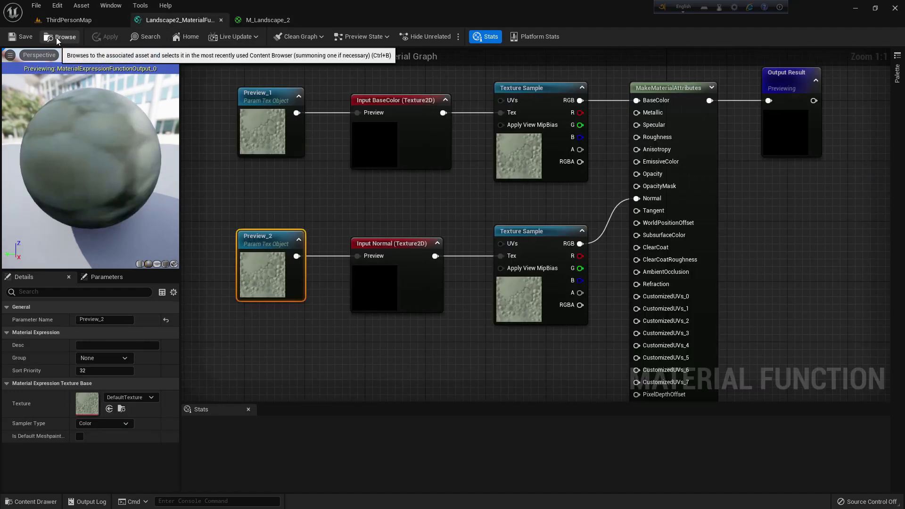
pyautogui.click(75, 20)
pyautogui.moveTo(257, 26); pyautogui.dragTo(440, 184)
pyautogui.moveTo(504, 201); pyautogui.dragTo(489, 189)
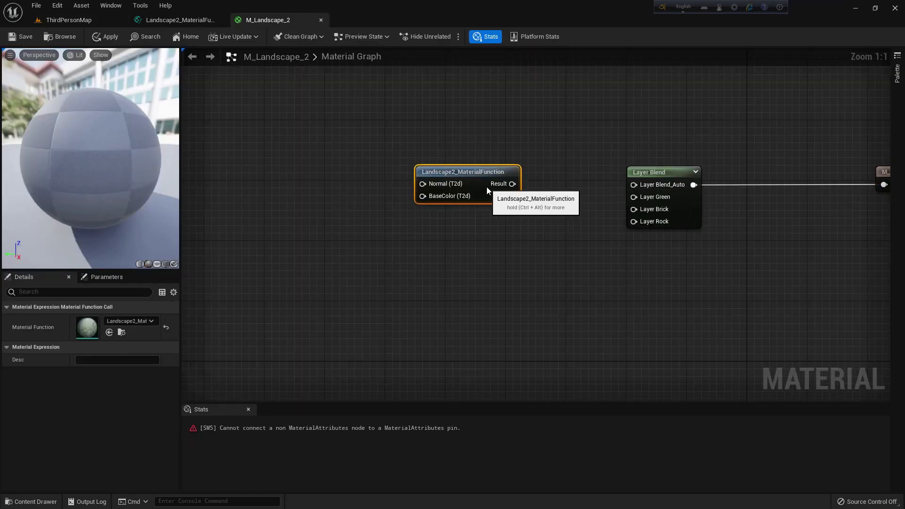
# Add two more copies of the Landscape2_MaterialFunction node and stack them below the first
pyautogui.click(448, 250)
pyautogui.hotkey('ctrl', 'v')
pyautogui.moveTo(492, 260); pyautogui.dragTo(462, 224)
pyautogui.click(473, 277)
pyautogui.hotkey('ctrl', 'v')
pyautogui.moveTo(514, 286); pyautogui.dragTo(456, 264)
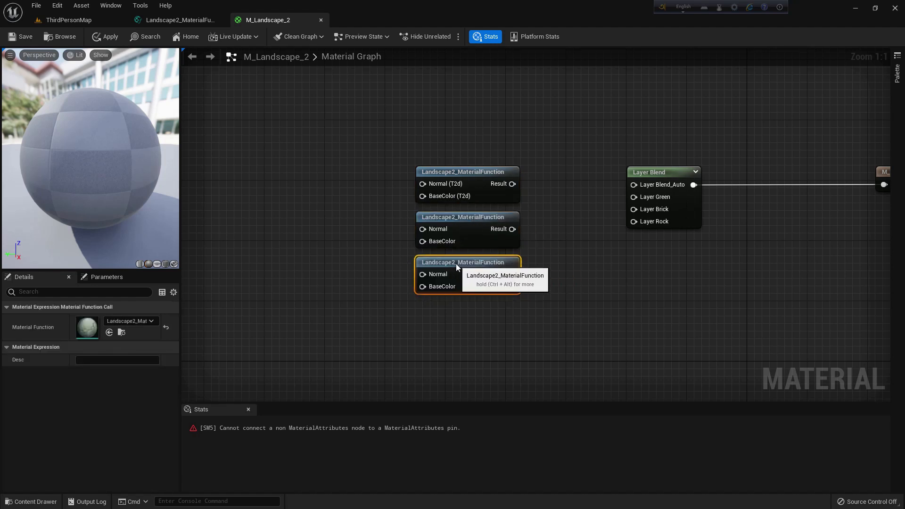
# Move the three material function nodes together slightly lower relative to the Layer Blend node
pyautogui.moveTo(566, 355); pyautogui.dragTo(544, 298, button='right')
pyautogui.moveTo(544, 298); pyautogui.dragTo(420, 164)
pyautogui.click(552, 195)
pyautogui.moveTo(552, 196); pyautogui.dragTo(603, 200, button='right')
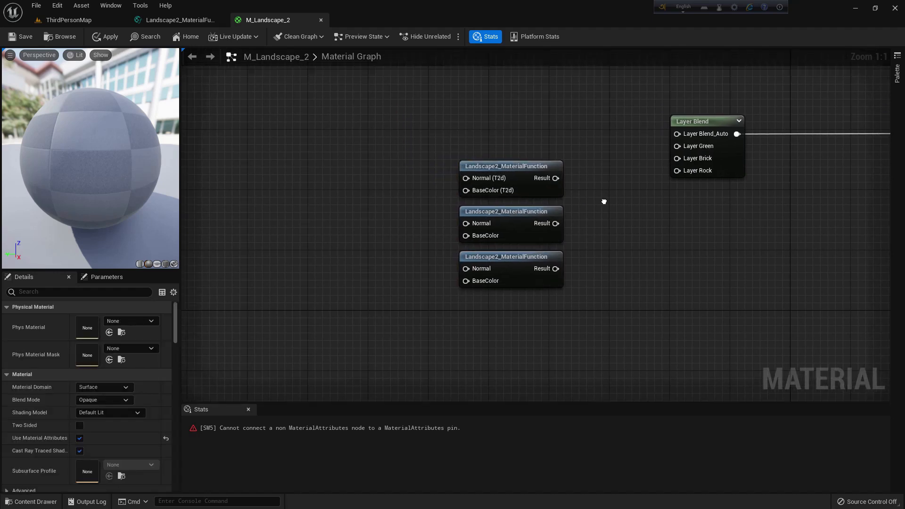
# Promote the first material function's Normal input to a texture parameter and space it away from the function
pyautogui.rightClick(467, 179)
pyautogui.click(509, 239)
pyautogui.moveTo(434, 206); pyautogui.dragTo(327, 197)
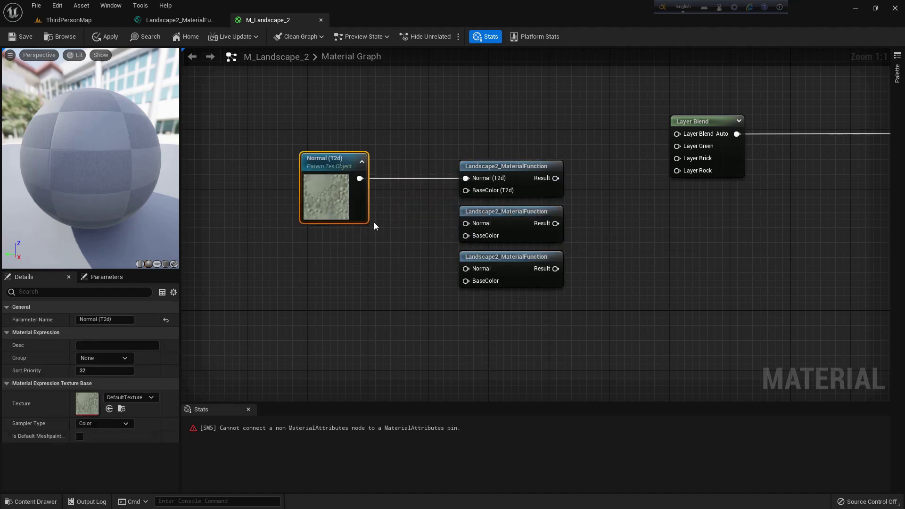
# Paste a copy of the Normal (T2d) parameter below the original and connect it to the first function's BaseColor input
pyautogui.click(326, 261)
pyautogui.hotkey('ctrl', 'v')
pyautogui.moveTo(325, 258); pyautogui.dragTo(303, 230)
pyautogui.click(395, 218)
pyautogui.click(342, 178)
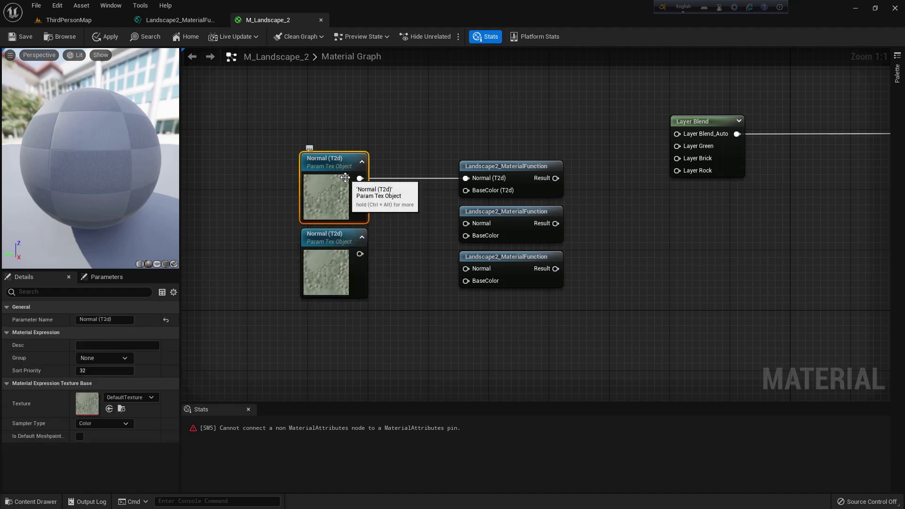
pyautogui.moveTo(394, 330); pyautogui.dragTo(411, 277, button='right')
pyautogui.click(424, 289)
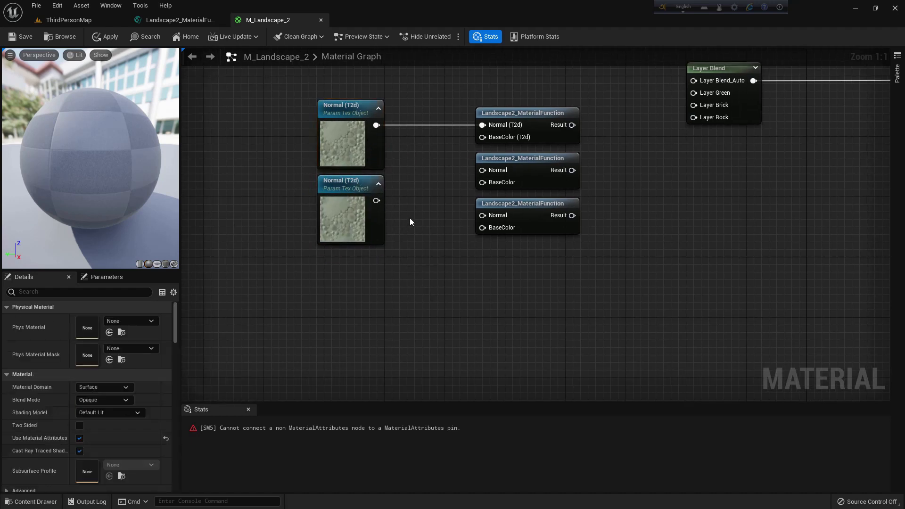
pyautogui.moveTo(376, 201); pyautogui.dragTo(482, 138)
# Duplicate the two Normal (T2d) texture parameters and stack the copies directly below the originals
pyautogui.moveTo(378, 296); pyautogui.dragTo(296, 129)
pyautogui.hotkey('ctrl', 'd')
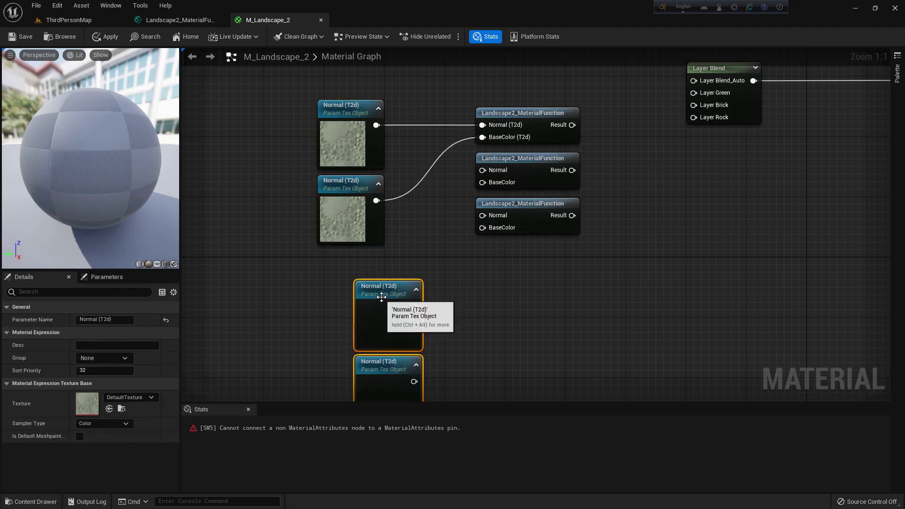
pyautogui.moveTo(378, 290); pyautogui.dragTo(340, 264)
# Move the second and third Landscape2_MaterialFunction nodes down together, level with the second pair of texture parameters
pyautogui.moveTo(607, 267); pyautogui.dragTo(474, 185)
pyautogui.click(463, 276)
pyautogui.press('Down')
pyautogui.press('Down')
pyautogui.press('Down')
pyautogui.press('Down')
pyautogui.press('Down')
pyautogui.press('Down')
pyautogui.press('Down')
pyautogui.press('Down')
pyautogui.press('Down')
pyautogui.press('Down')
pyautogui.press('Down')
pyautogui.press('Down')
pyautogui.press('Down')
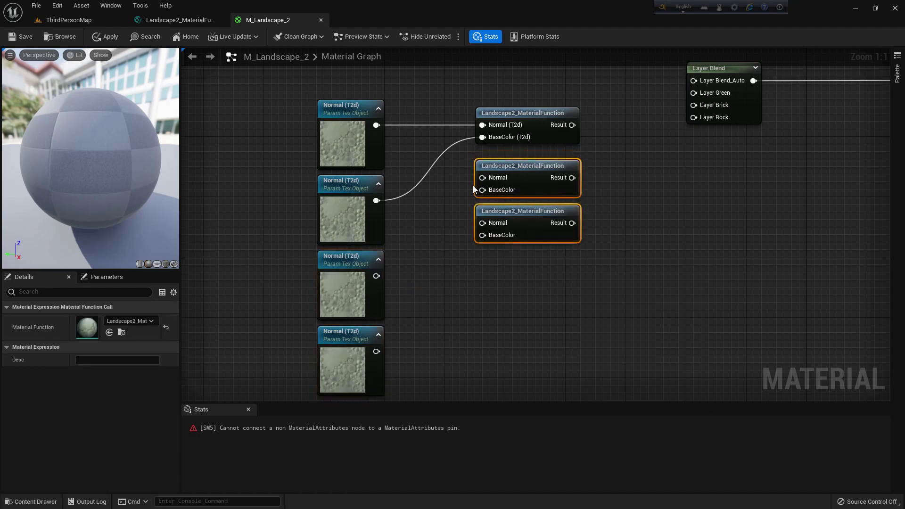
# Connect the second pair of texture parameters to the second material function's Normal and BaseColor inputs
pyautogui.moveTo(467, 204); pyautogui.dragTo(466, 166, button='right')
pyautogui.moveTo(369, 203); pyautogui.dragTo(474, 195)
pyautogui.press('Down')
pyautogui.moveTo(369, 278); pyautogui.dragTo(475, 215)
# Paste a copy of the second pair of Normal (T2d) parameters and place it below them
pyautogui.moveTo(535, 298); pyautogui.dragTo(519, 226, button='right')
pyautogui.click(524, 228)
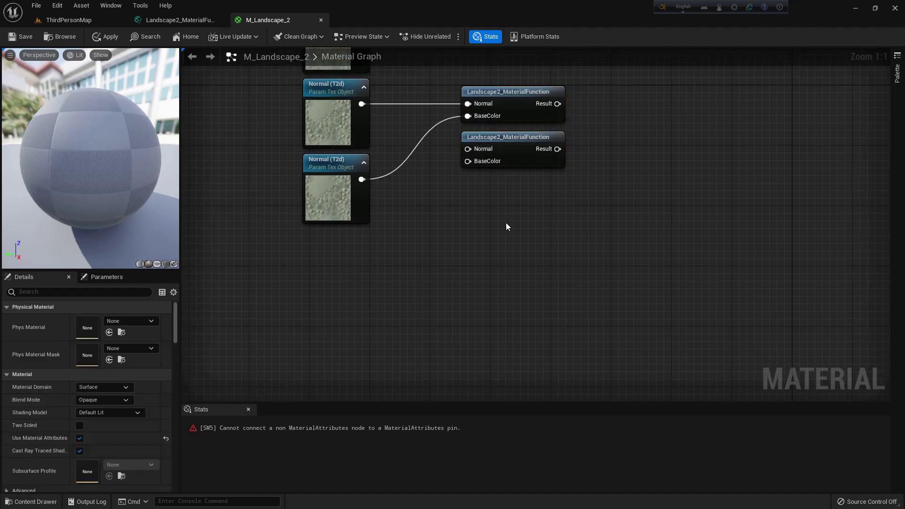
pyautogui.moveTo(446, 276); pyautogui.dragTo(271, 129)
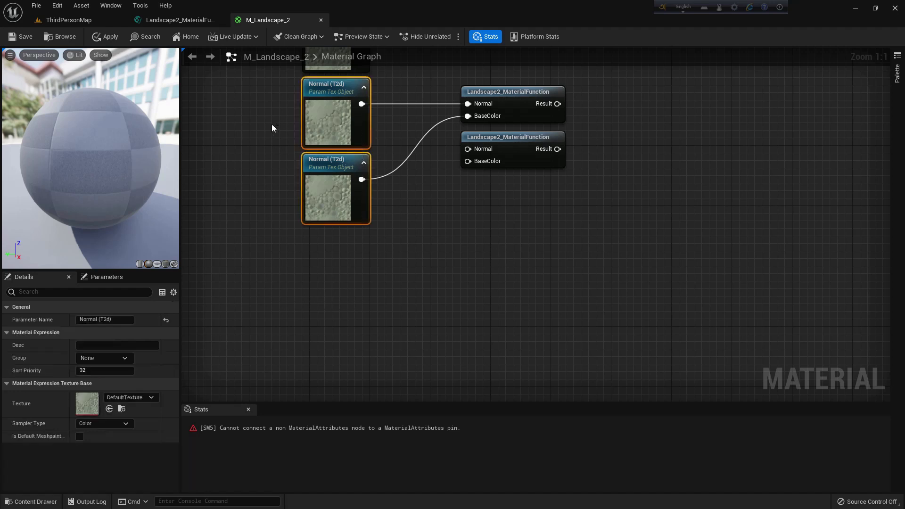
pyautogui.hotkey('ctrl', 'c')
pyautogui.hotkey('ctrl', 'v')
pyautogui.moveTo(345, 273); pyautogui.dragTo(319, 289)
# Move the third Landscape2_MaterialFunction node down beside the third pair of texture parameters
pyautogui.click(512, 154)
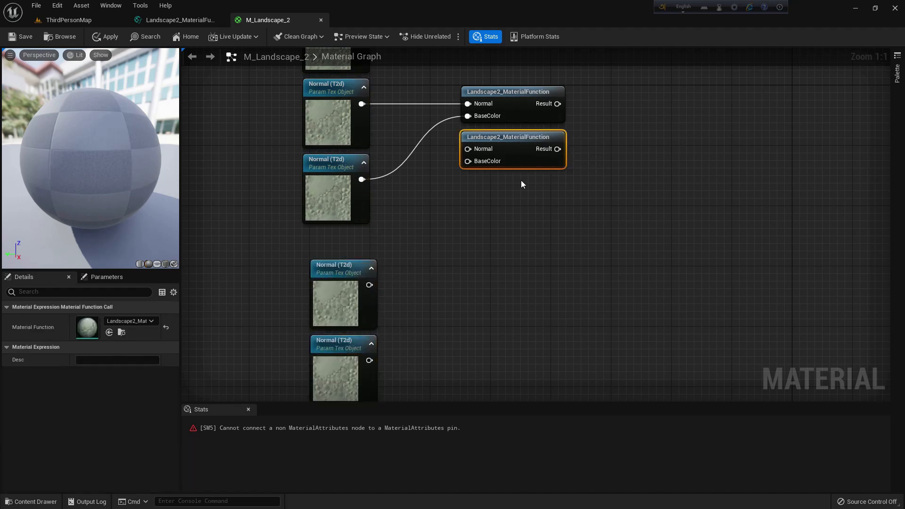
pyautogui.press('Down')
pyautogui.press('Down')
pyautogui.press('Down')
pyautogui.press('Down')
pyautogui.press('Down')
pyautogui.press('Down')
pyautogui.press('Down')
pyautogui.press('Down')
pyautogui.press('Down')
pyautogui.press('Down')
pyautogui.press('Down')
pyautogui.press('Down')
pyautogui.press('Down')
pyautogui.press('Down')
pyautogui.press('Down')
pyautogui.press('Down')
pyautogui.press('Down')
pyautogui.press('Down')
# Connect the third pair of texture parameters to the third material function's Normal and BaseColor inputs
pyautogui.moveTo(410, 282); pyautogui.dragTo(417, 145, button='right')
pyautogui.moveTo(377, 150); pyautogui.dragTo(477, 148)
pyautogui.moveTo(376, 224); pyautogui.dragTo(475, 160)
# Connect the three material function results in order to Layer Green, Layer Brick and Layer Rock of the Layer Blend
pyautogui.scroll(-2, 564, 178)
pyautogui.moveTo(568, 167); pyautogui.dragTo(557, 227, button='right')
pyautogui.scroll(1, 568, 200)
pyautogui.moveTo(570, 198); pyautogui.dragTo(592, 204, button='right')
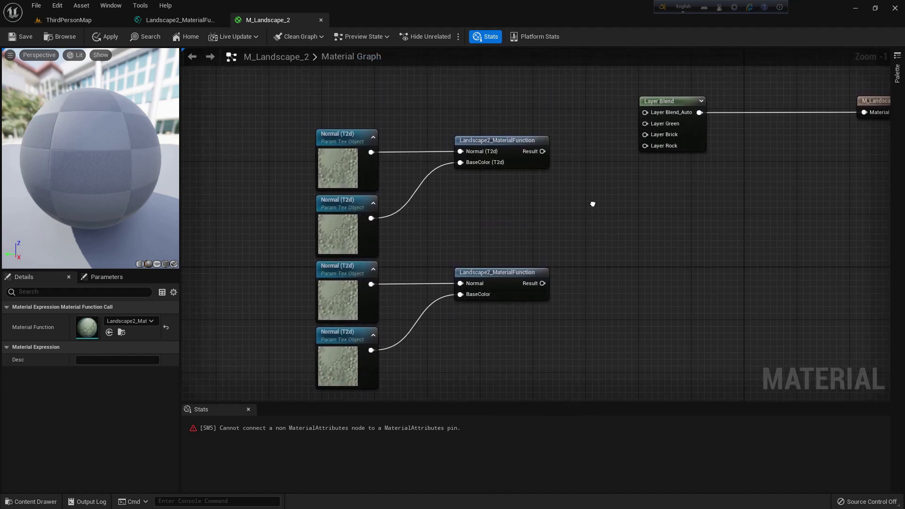
pyautogui.moveTo(542, 152); pyautogui.dragTo(645, 123)
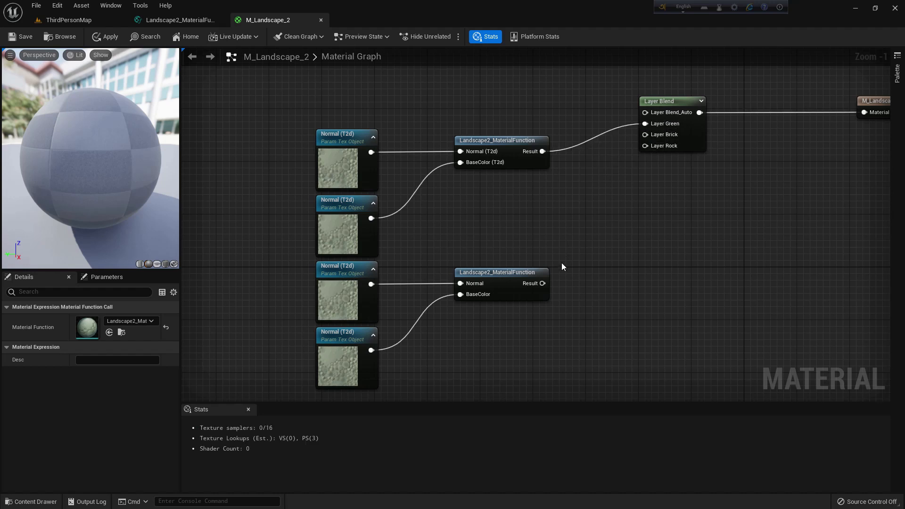
pyautogui.moveTo(542, 283); pyautogui.dragTo(645, 134)
pyautogui.moveTo(650, 195); pyautogui.dragTo(614, 97, button='right')
pyautogui.moveTo(507, 343); pyautogui.dragTo(612, 180)
# Shift all texture parameters and material functions together to the left and slightly up, away from the Layer Blend node
pyautogui.scroll(-2, 469, 231)
pyautogui.moveTo(528, 231)
pyautogui.mouseDown(button='right')
pyautogui.moveTo(536, 234)
pyautogui.moveTo(530, 244)
pyautogui.mouseUp(button='right')
pyautogui.moveTo(529, 361); pyautogui.dragTo(346, 101)
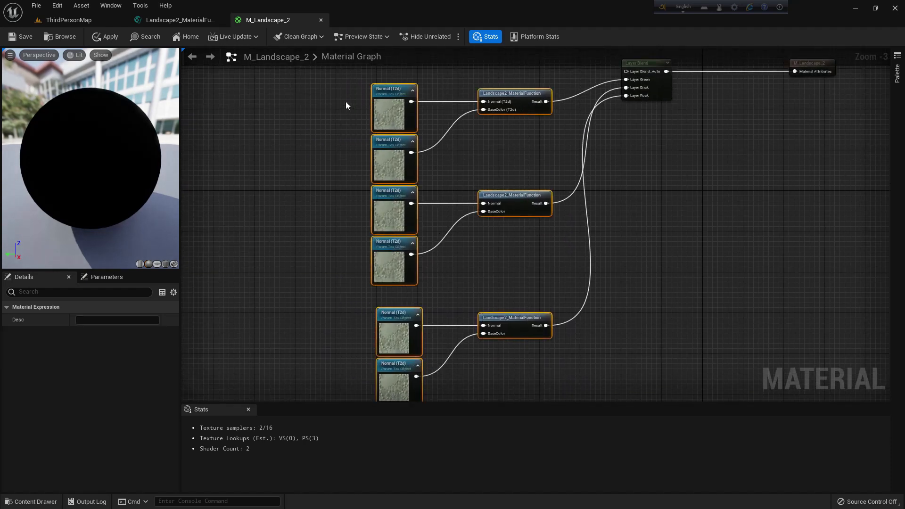
pyautogui.press('Left')
pyautogui.press('Left')
pyautogui.press('Left')
pyautogui.press('Left')
pyautogui.press('Left')
pyautogui.press('Left')
pyautogui.press('Left')
pyautogui.press('Left')
pyautogui.press('Left')
pyautogui.press('Left')
pyautogui.press('Left')
pyautogui.press('Left')
pyautogui.press('Up')
pyautogui.press('Up')
pyautogui.press('Up')
pyautogui.press('Up')
pyautogui.moveTo(521, 139); pyautogui.dragTo(550, 176, button='right')
pyautogui.click(532, 152)
# Rename the two texture parameters feeding the first material function as 1st Normal and 1st Base
pyautogui.scroll(3, 413, 179)
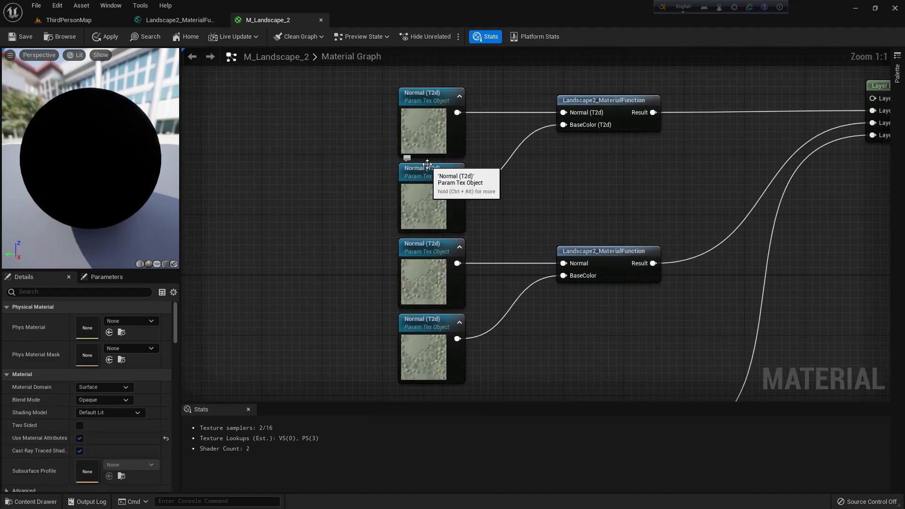
pyautogui.click(424, 144)
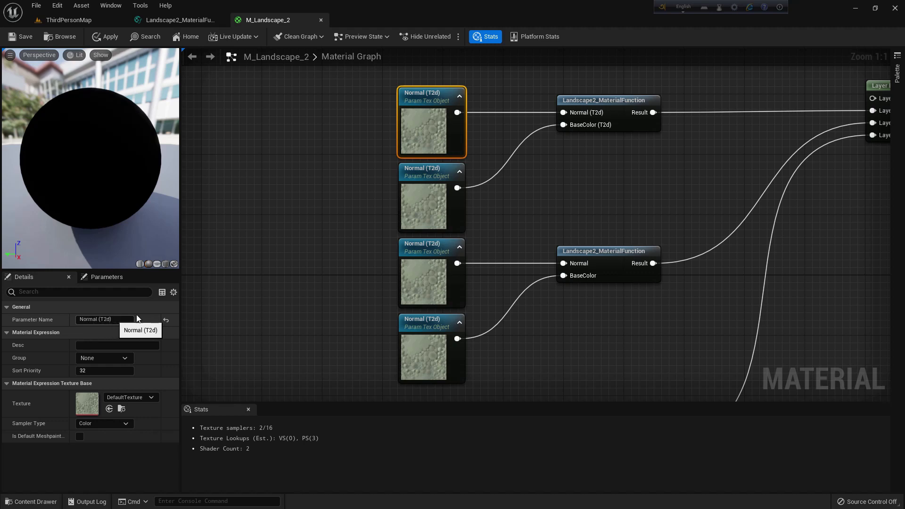
pyautogui.moveTo(609, 200); pyautogui.dragTo(565, 205, button='right')
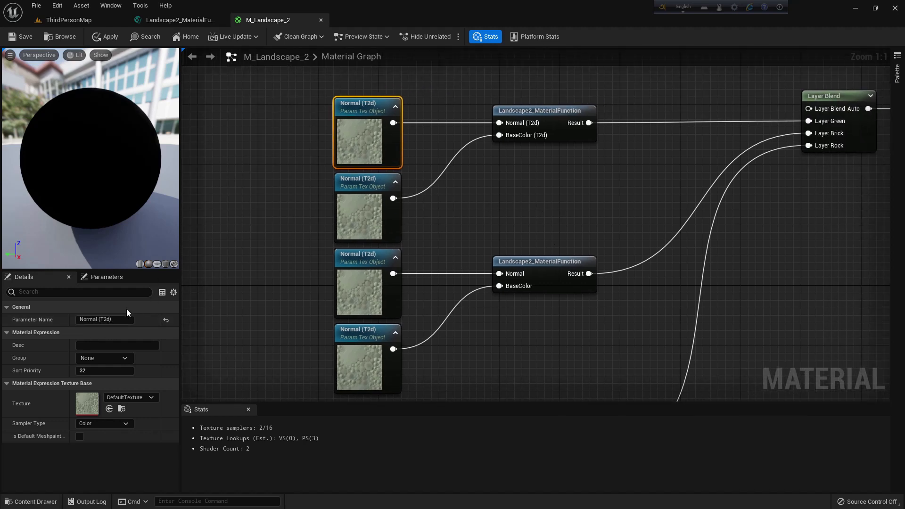
pyautogui.click(94, 319)
pyautogui.write('First')
pyautogui.press('BackSpace')
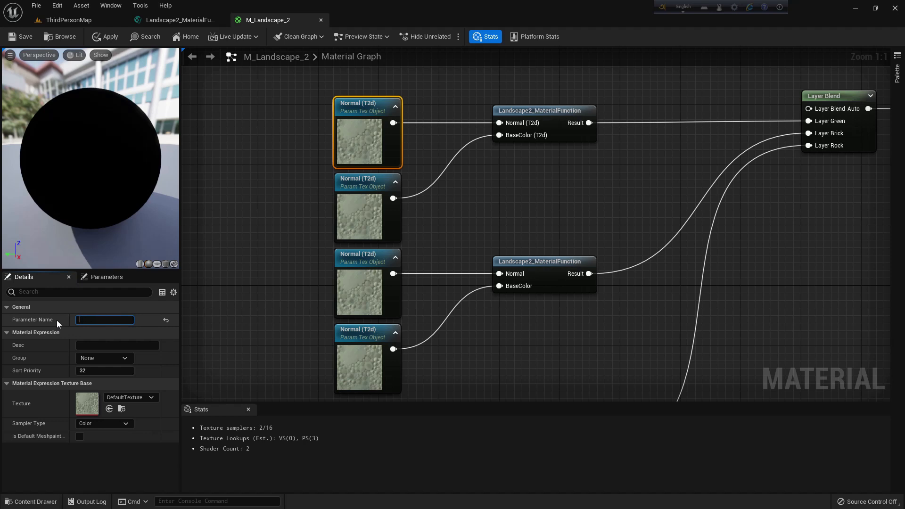
pyautogui.write('1st Normal')
pyautogui.press('Return')
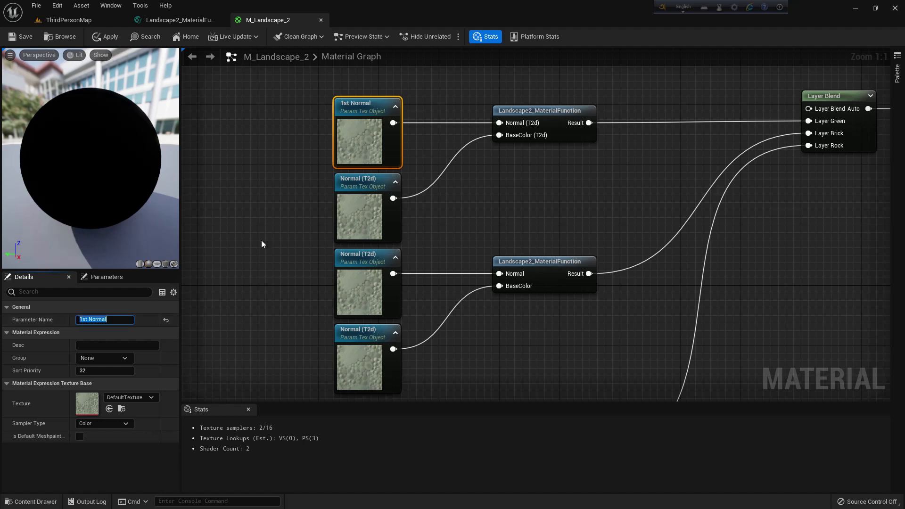
pyautogui.click(359, 216)
pyautogui.write('1st Base')
pyautogui.press('Return')
# Rename the two texture parameters feeding the second material function as 2nd Normal and 2nd Base
pyautogui.click(367, 288)
pyautogui.press('F2')
pyautogui.write('2nd Normal')
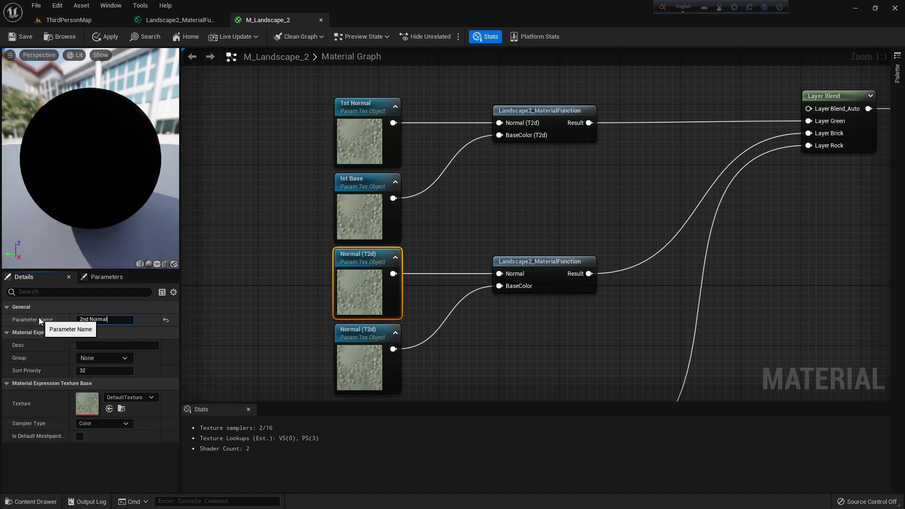
pyautogui.press('Return')
pyautogui.click(341, 354)
pyautogui.moveTo(114, 320); pyautogui.dragTo(30, 319)
pyautogui.write('2nd Base')
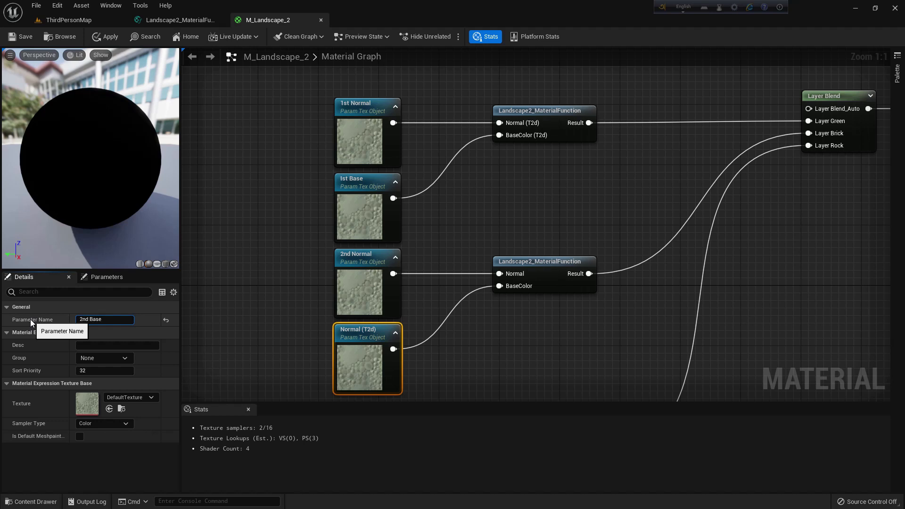
pyautogui.press('Return')
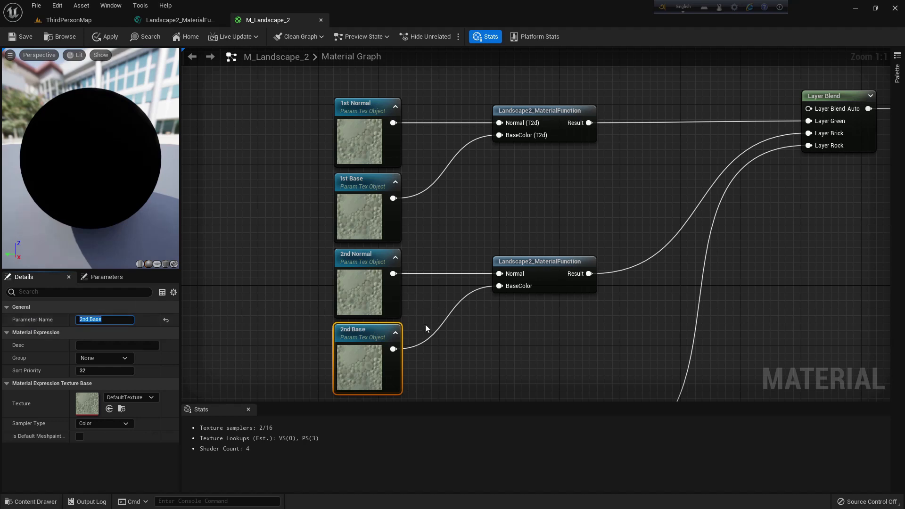
# Rename the two texture parameters feeding the third material function as 3rd Normal and 3rd Base
pyautogui.moveTo(425, 324); pyautogui.dragTo(420, 144, button='right')
pyautogui.click(365, 257)
pyautogui.moveTo(88, 319); pyautogui.dragTo(58, 314)
pyautogui.write('3rd Normal')
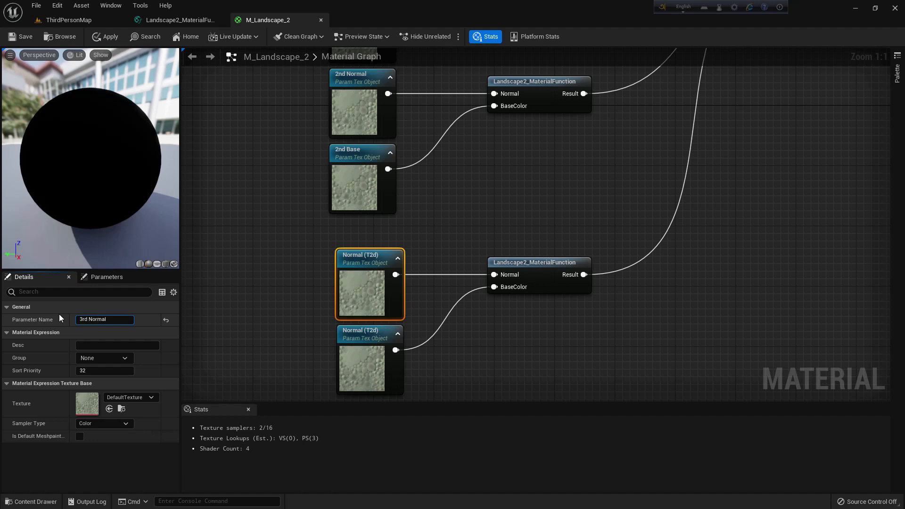
pyautogui.press('Return')
pyautogui.click(358, 365)
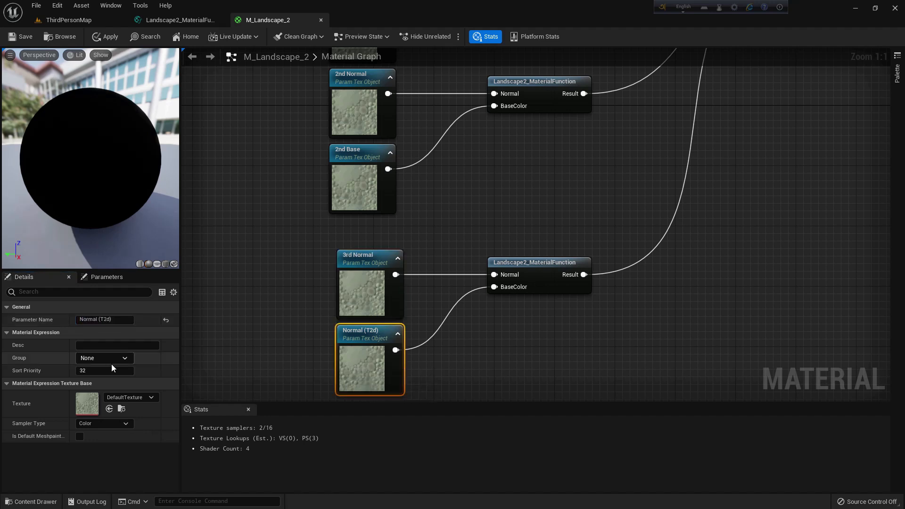
pyautogui.write('3rd Base')
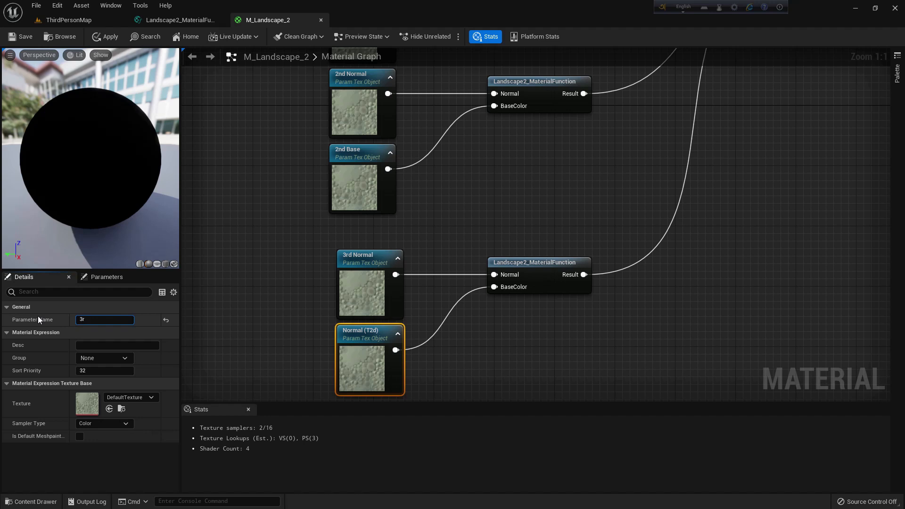
pyautogui.press('Return')
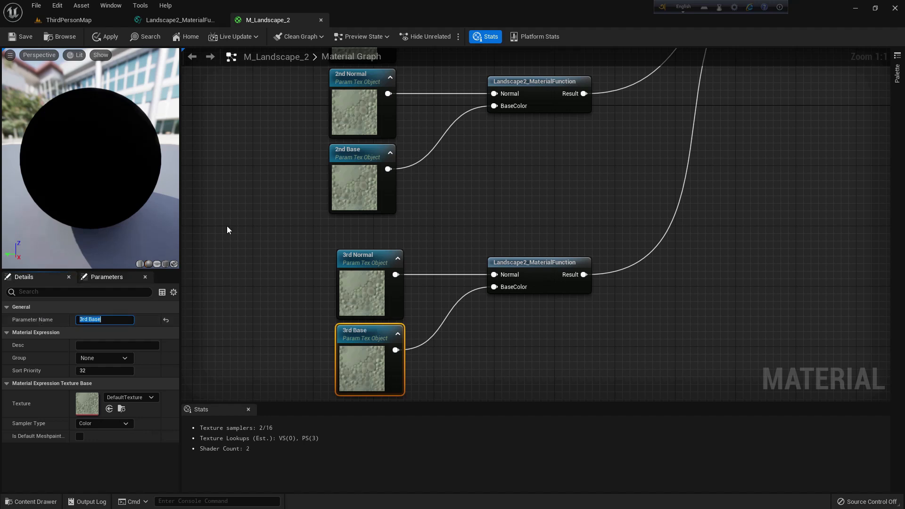
# Add a WorldAlignedBlend node and place it in the empty area above the first material function
pyautogui.moveTo(531, 138); pyautogui.dragTo(499, 236, button='right')
pyautogui.scroll(-2, 499, 236)
pyautogui.moveTo(704, 178); pyautogui.dragTo(596, 250, button='right')
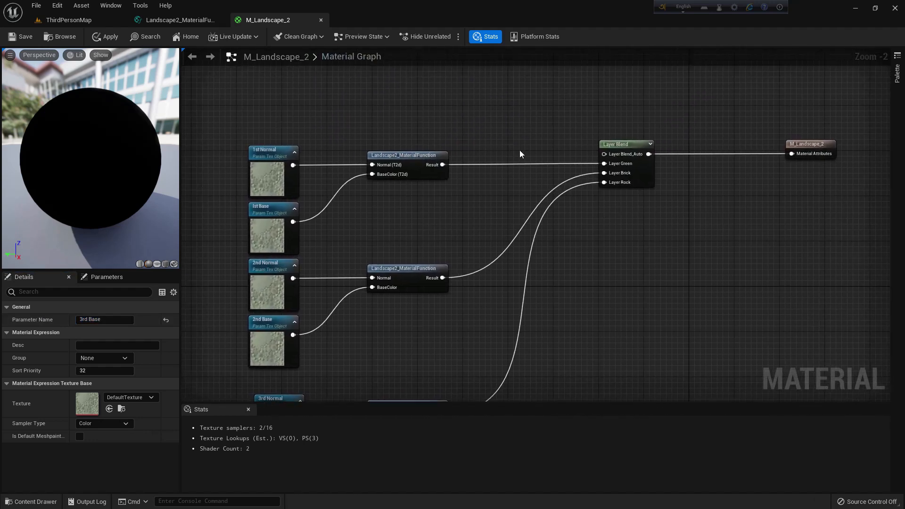
pyautogui.moveTo(519, 150); pyautogui.dragTo(573, 156, button='right')
pyautogui.moveTo(521, 145); pyautogui.dragTo(534, 193, button='right')
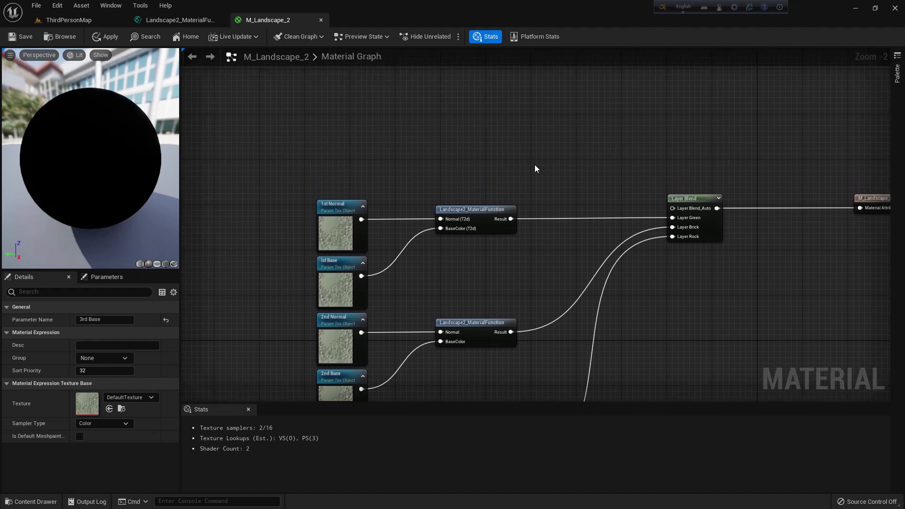
pyautogui.moveTo(535, 169); pyautogui.dragTo(530, 211, button='right')
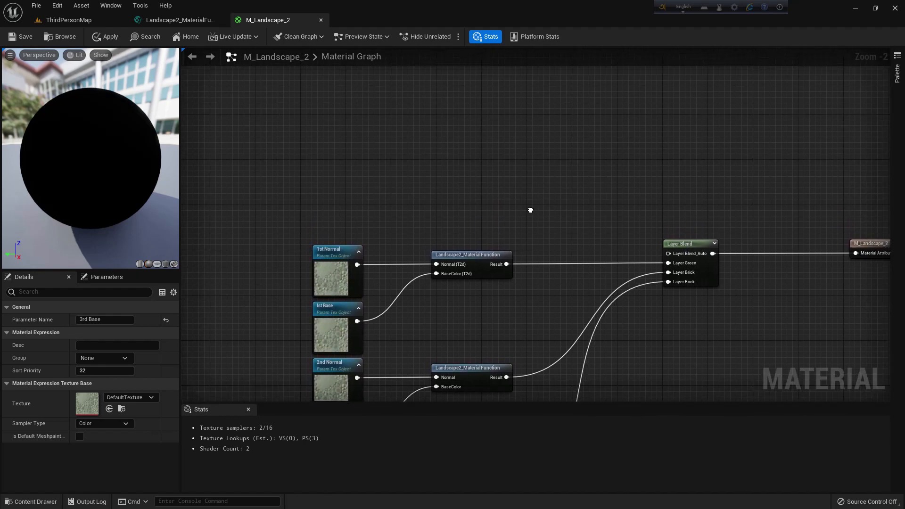
pyautogui.rightClick(443, 167)
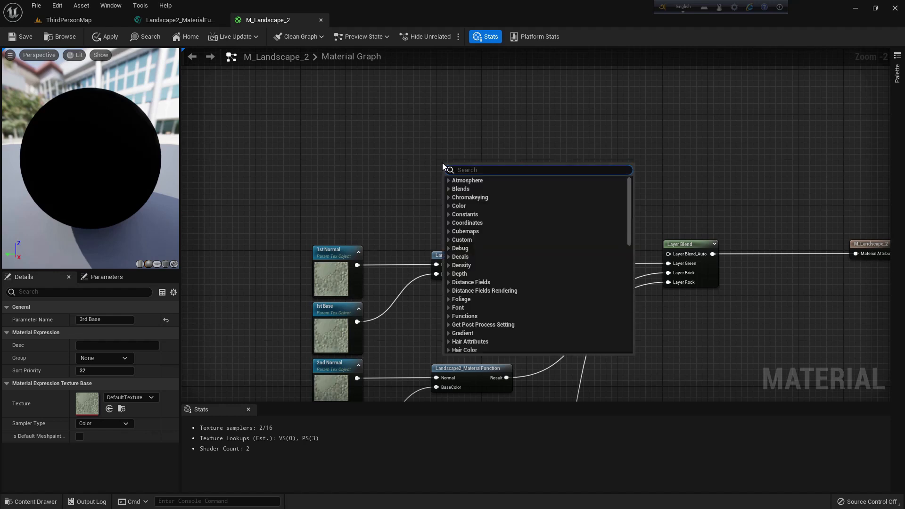
pyautogui.write('world')
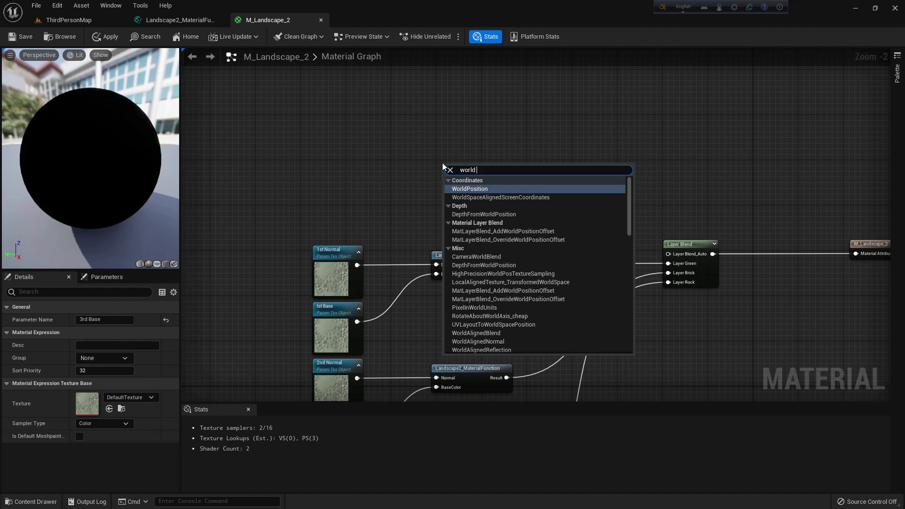
pyautogui.write(' aligned bl')
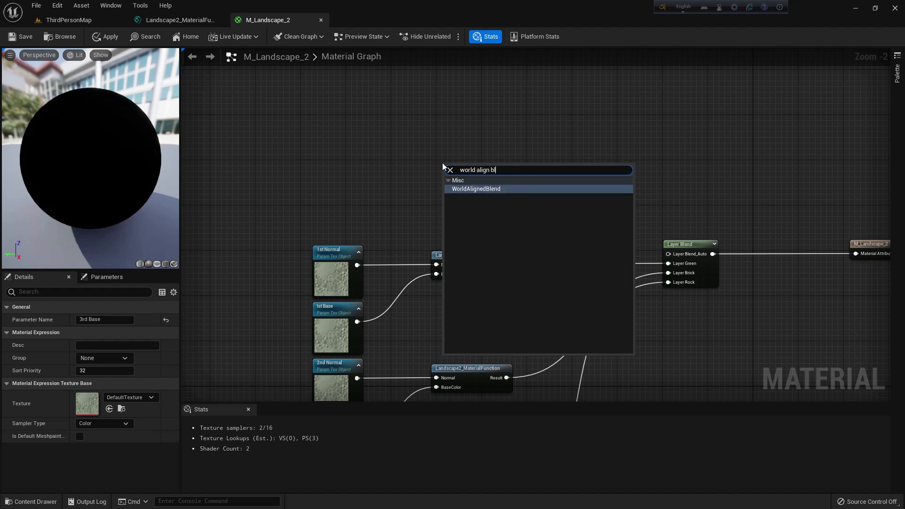
pyautogui.press('Return')
pyautogui.moveTo(479, 169); pyautogui.dragTo(446, 123)
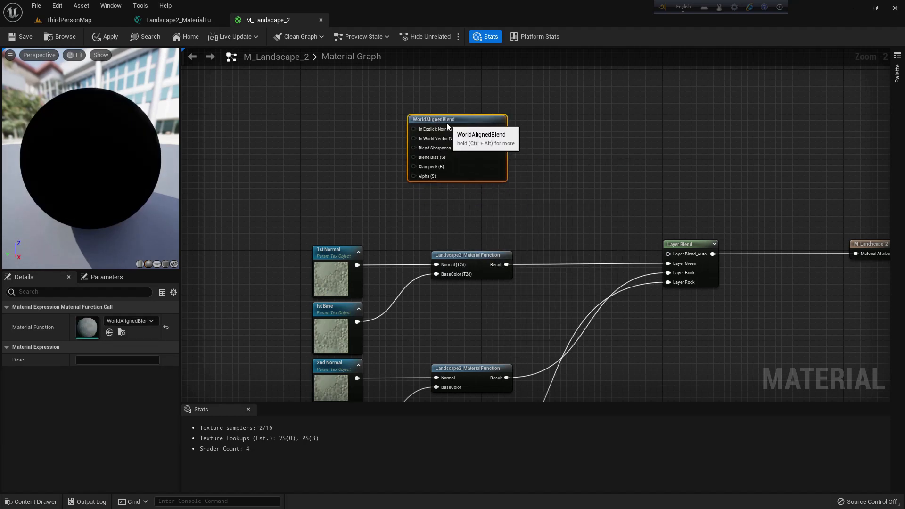
pyautogui.scroll(2, 476, 184)
pyautogui.moveTo(473, 180); pyautogui.dragTo(488, 217, button='right')
pyautogui.moveTo(488, 205); pyautogui.dragTo(493, 194)
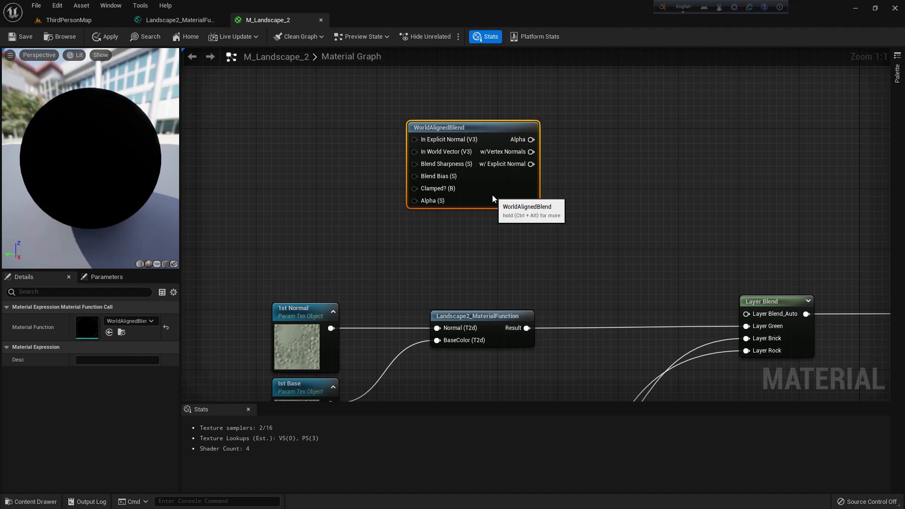
# Promote WorldAlignedBlend's Blend Sharpness and Blend Bias inputs to parameters and stack them to the left of the node
pyautogui.rightClick(417, 164)
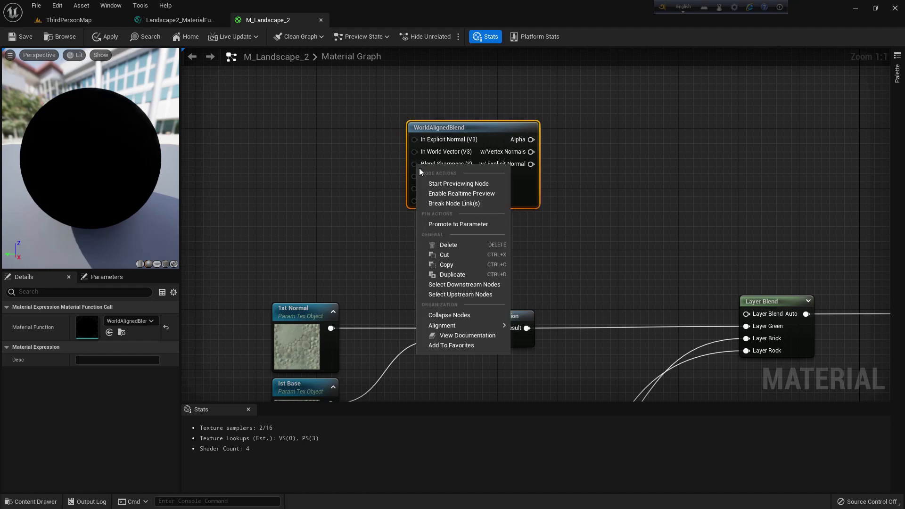
pyautogui.click(446, 225)
pyautogui.moveTo(373, 145); pyautogui.dragTo(284, 160)
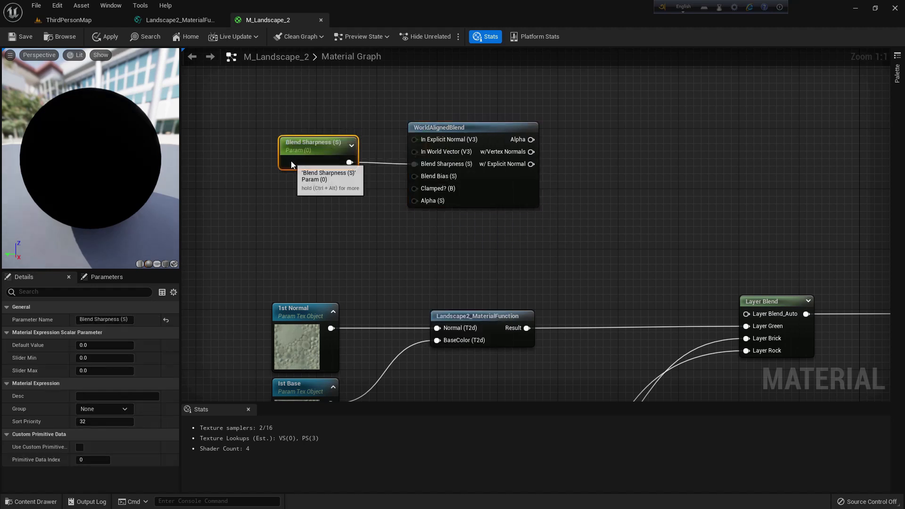
pyautogui.rightClick(413, 176)
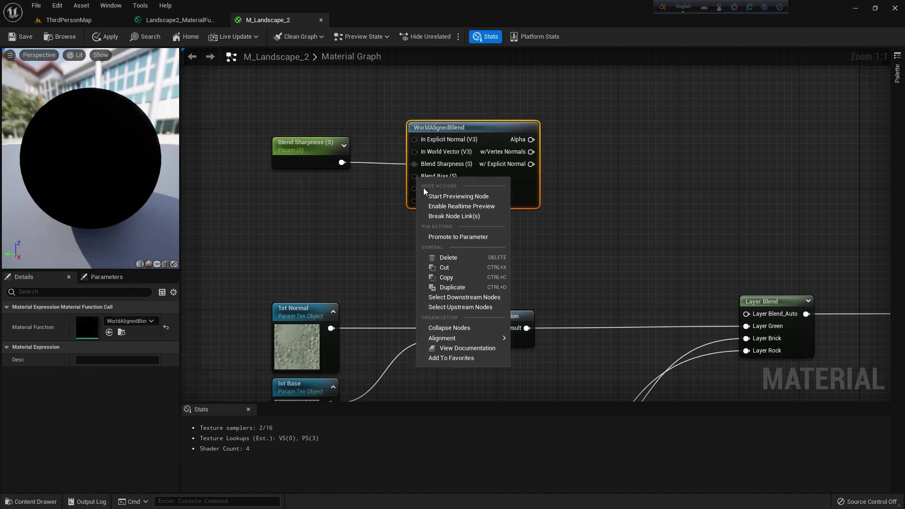
pyautogui.click(458, 238)
pyautogui.moveTo(377, 147); pyautogui.dragTo(290, 194)
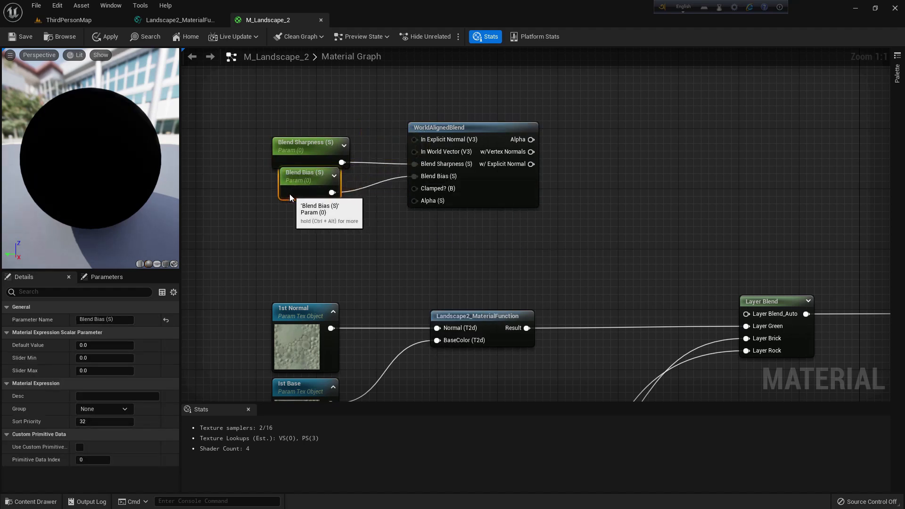
# Rename the Blend Sharpness parameter as 1st Blend Sharpness (S)
pyautogui.click(284, 162)
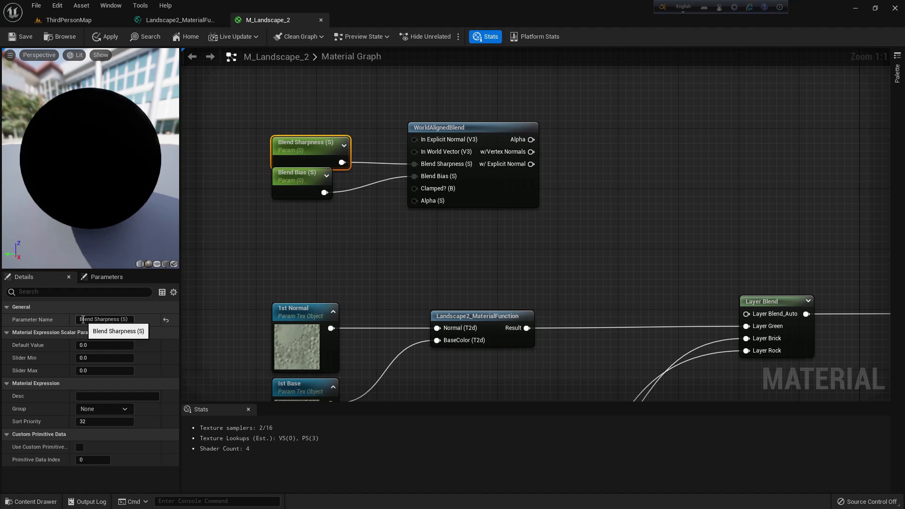
pyautogui.write('1st')
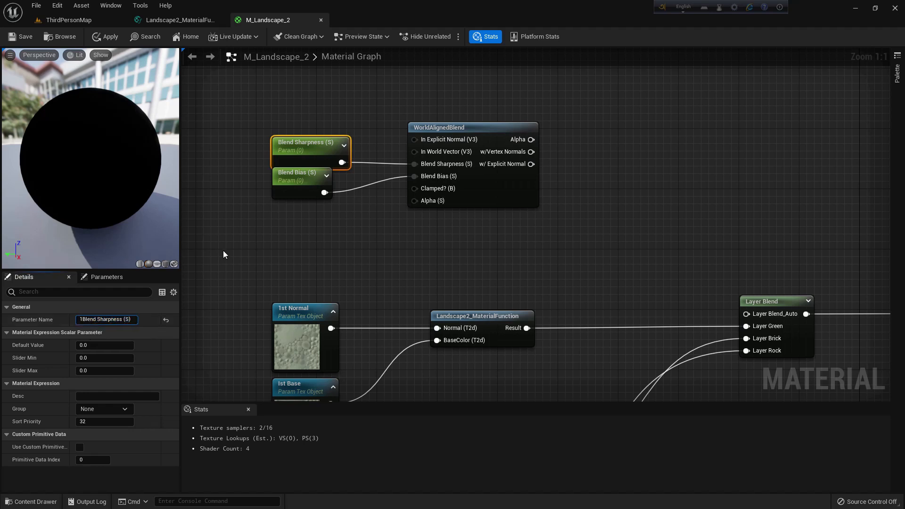
pyautogui.press('Return')
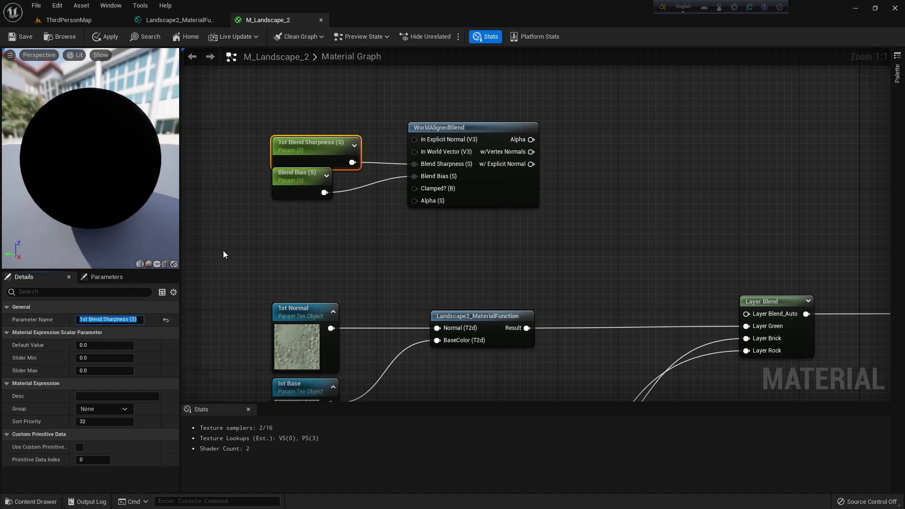
# Rename the Blend Bias parameter as 1st Blend Bias (S)
pyautogui.click(280, 187)
pyautogui.click(83, 320)
pyautogui.press('Home')
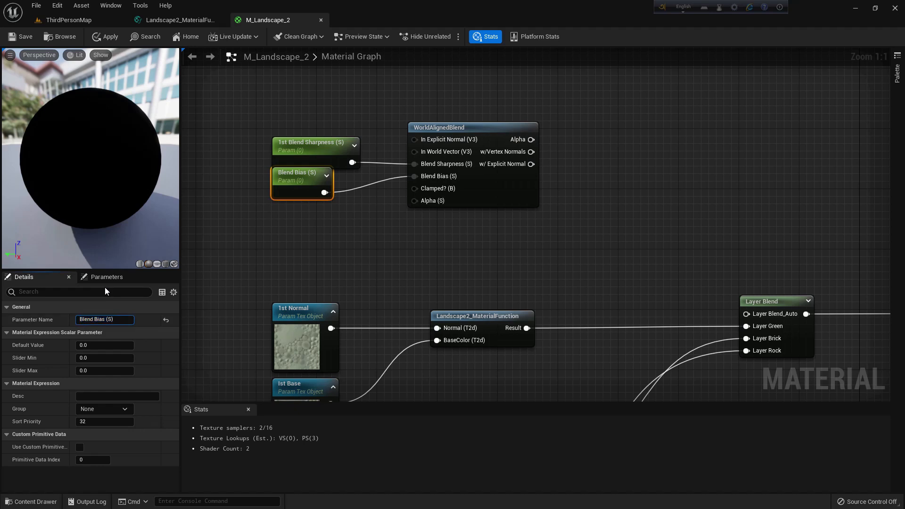
pyautogui.write('1st')
pyautogui.press('Return')
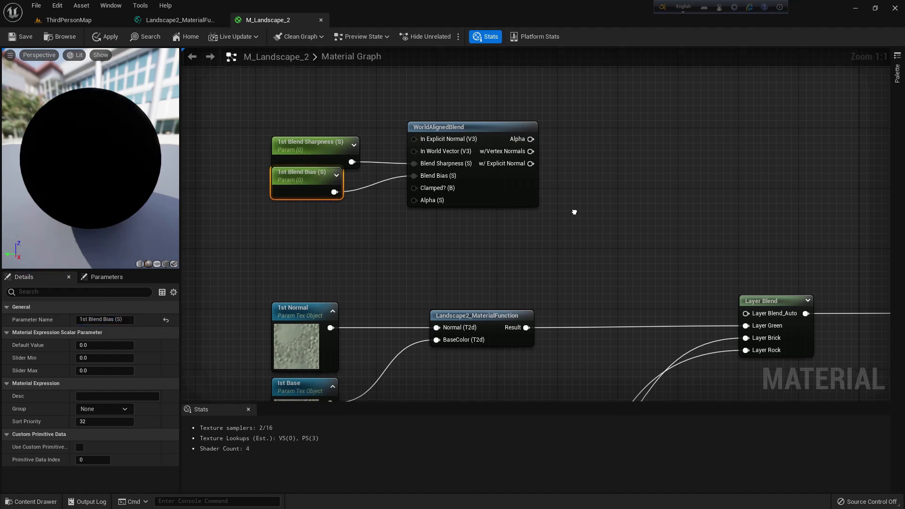
# Add a BlendMaterialAttributes node with its Alpha fed by WorldAlignedBlend's w/Vertex Normals output, and place it beside that node
pyautogui.moveTo(576, 211); pyautogui.dragTo(547, 250, button='right')
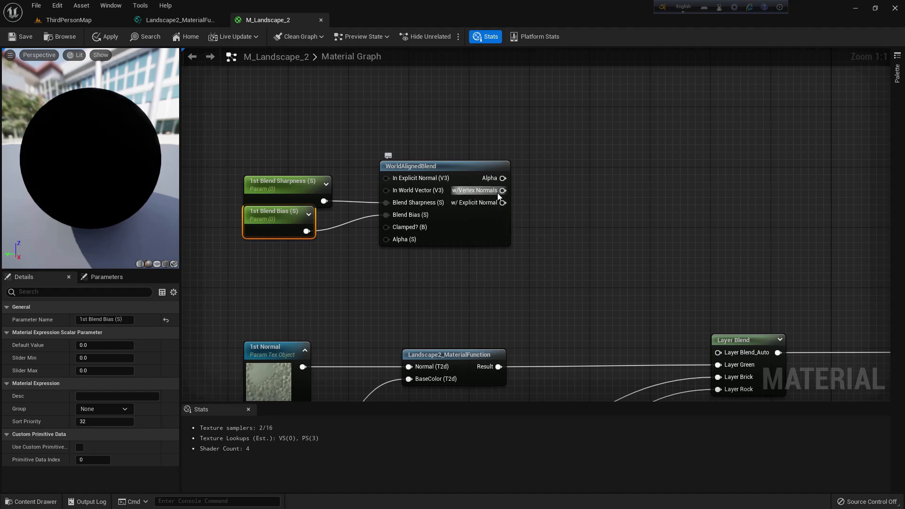
pyautogui.moveTo(503, 190); pyautogui.dragTo(547, 173)
pyautogui.write('blend materia')
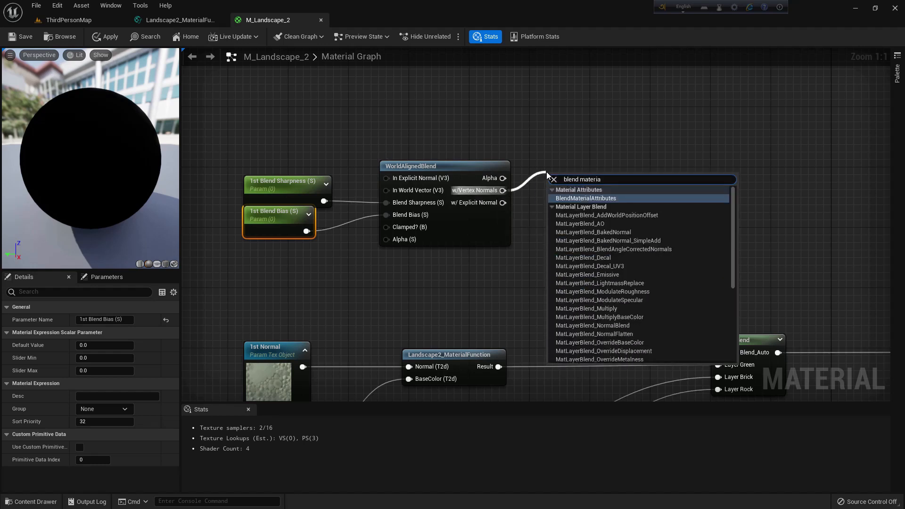
pyautogui.press('Return')
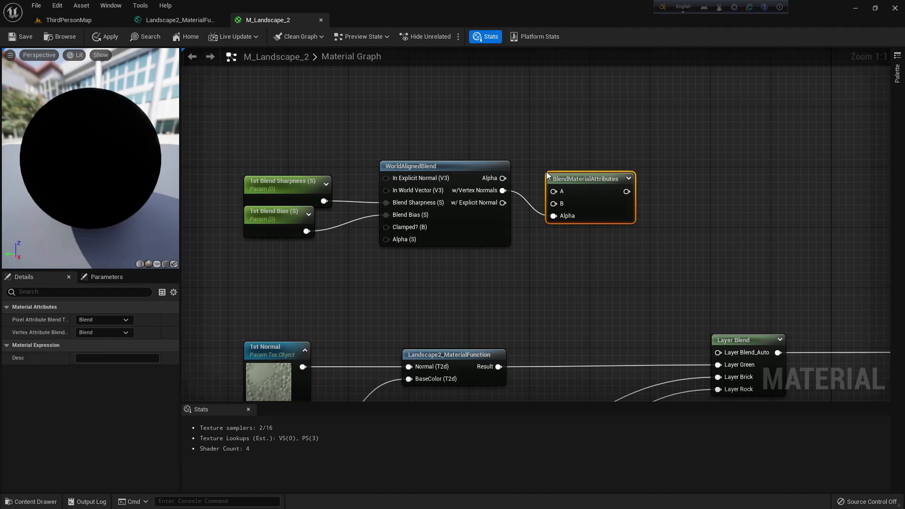
pyautogui.moveTo(589, 164); pyautogui.dragTo(596, 164)
# Move the blend parameters, WorldAlignedBlend and BlendMaterialAttributes nodes up as a group, and place a copy of the group beneath them
pyautogui.moveTo(608, 269); pyautogui.dragTo(350, 124)
pyautogui.moveTo(350, 124); pyautogui.dragTo(351, 155, button='right')
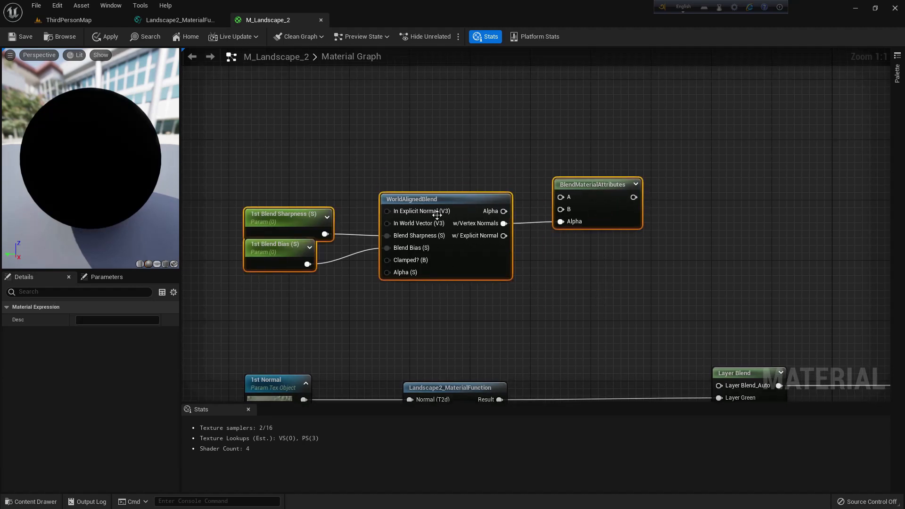
pyautogui.moveTo(451, 203); pyautogui.dragTo(436, 97)
pyautogui.click(607, 274)
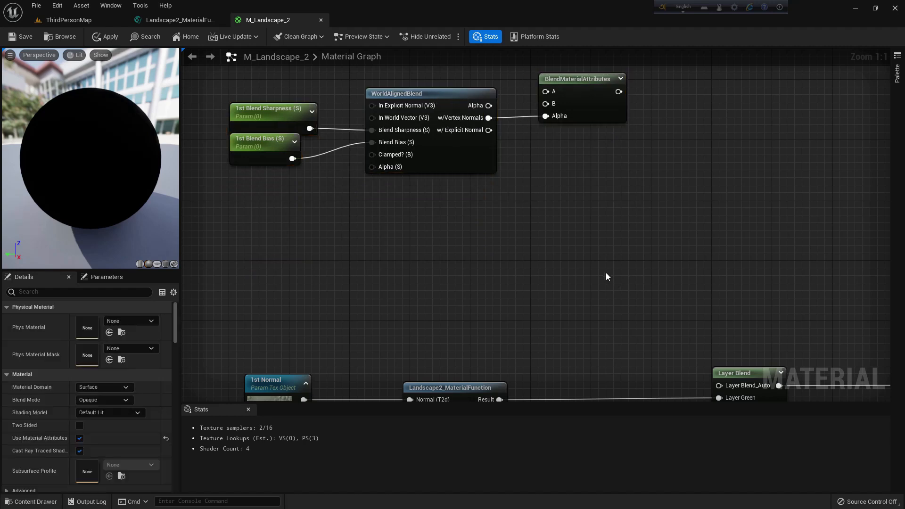
pyautogui.hotkey('ctrl', 'v')
pyautogui.moveTo(634, 269); pyautogui.dragTo(449, 231)
# Rename the copied group's parameters as 2nd Blend Sharpness (S) and 2nd Blend Bias (S)
pyautogui.click(285, 250)
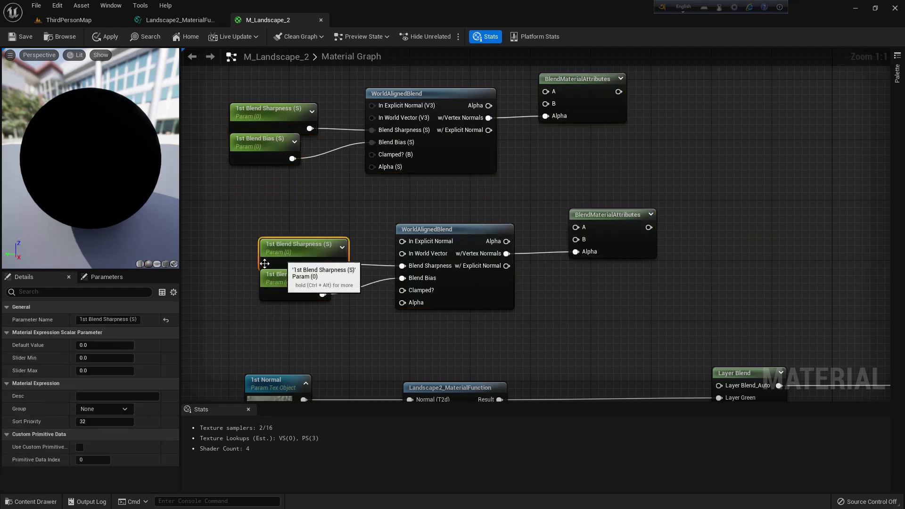
pyautogui.moveTo(84, 319); pyautogui.dragTo(72, 319)
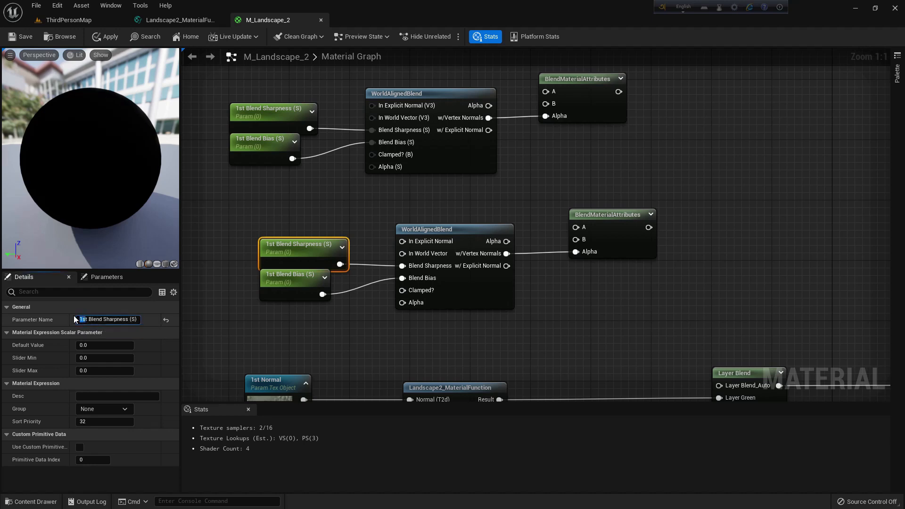
pyautogui.write('2nd')
pyautogui.press('Return')
pyautogui.click(278, 295)
pyautogui.click(92, 319)
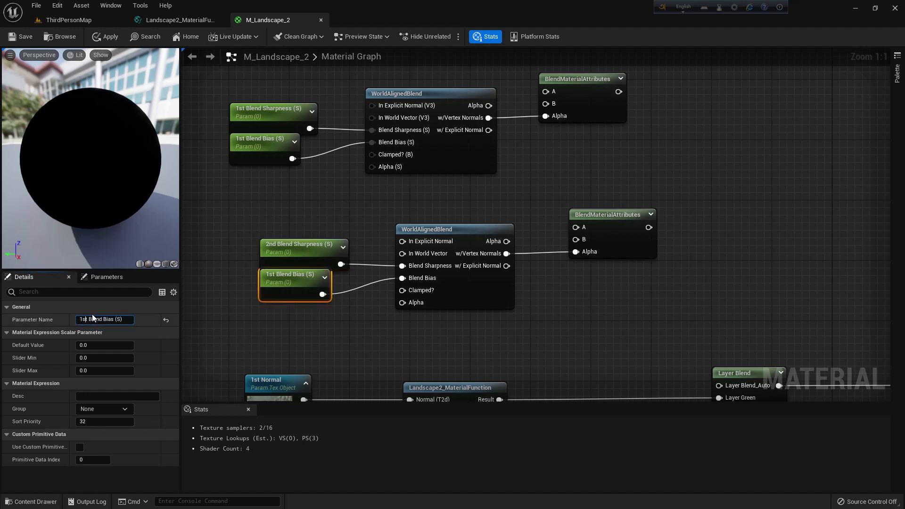
pyautogui.write('2nd')
pyautogui.press('Return')
# Connect the lower BlendMaterialAttributes output to Layer Blend_Auto, and the upper BlendMaterialAttributes output to the lower node's A input
pyautogui.moveTo(494, 202); pyautogui.dragTo(491, 227, button='right')
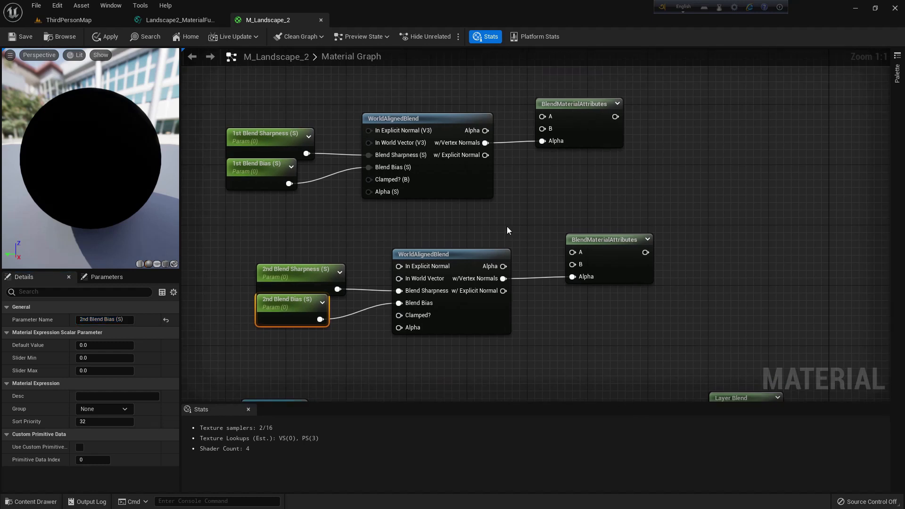
pyautogui.moveTo(561, 216); pyautogui.dragTo(474, 145, button='right')
pyautogui.moveTo(557, 182); pyautogui.dragTo(629, 339)
pyautogui.scroll(-1, 524, 236)
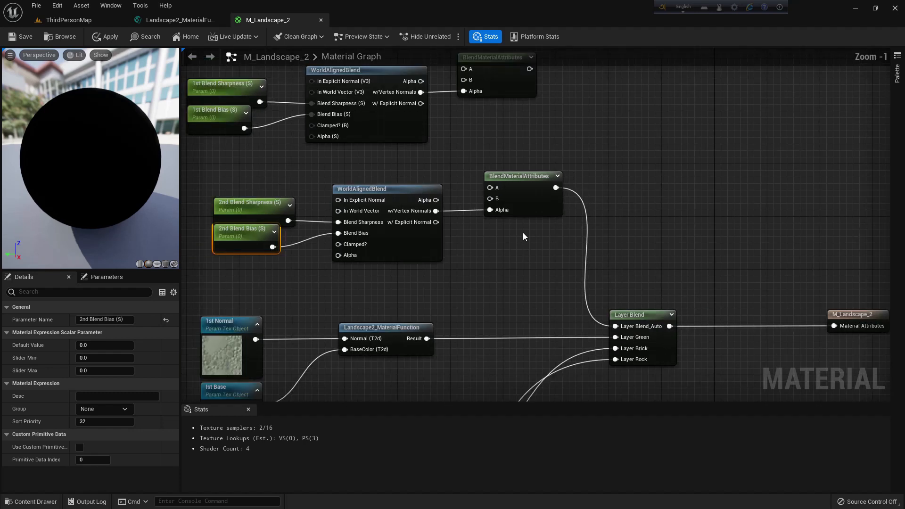
pyautogui.moveTo(530, 69); pyautogui.dragTo(491, 188)
# Wire the third material function into the lower BlendMaterialAttributes' B input, and the first and second functions into the upper node's A and B
pyautogui.scroll(-2, 503, 282)
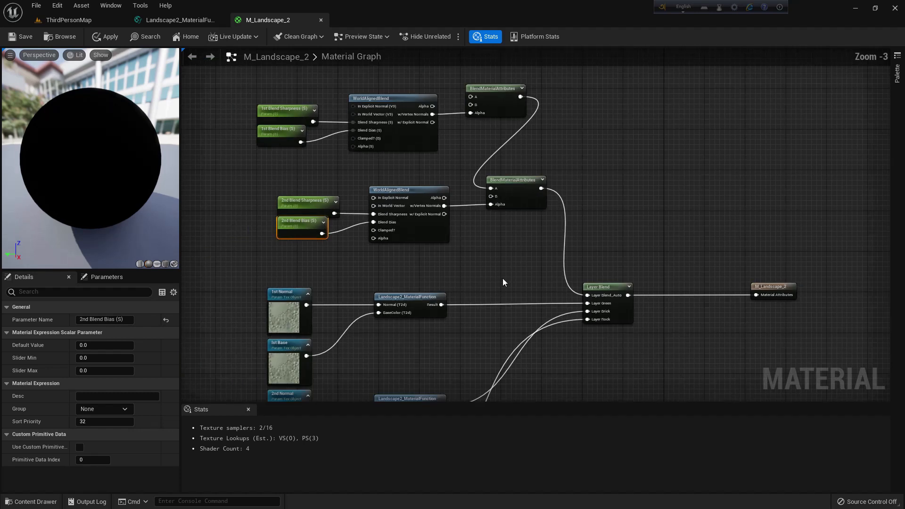
pyautogui.moveTo(503, 278); pyautogui.dragTo(505, 162, button='right')
pyautogui.moveTo(469, 266); pyautogui.dragTo(499, 82)
pyautogui.moveTo(499, 96); pyautogui.dragTo(496, 264, button='right')
pyautogui.moveTo(435, 321); pyautogui.dragTo(467, 112)
pyautogui.moveTo(488, 278); pyautogui.dragTo(464, 206, button='right')
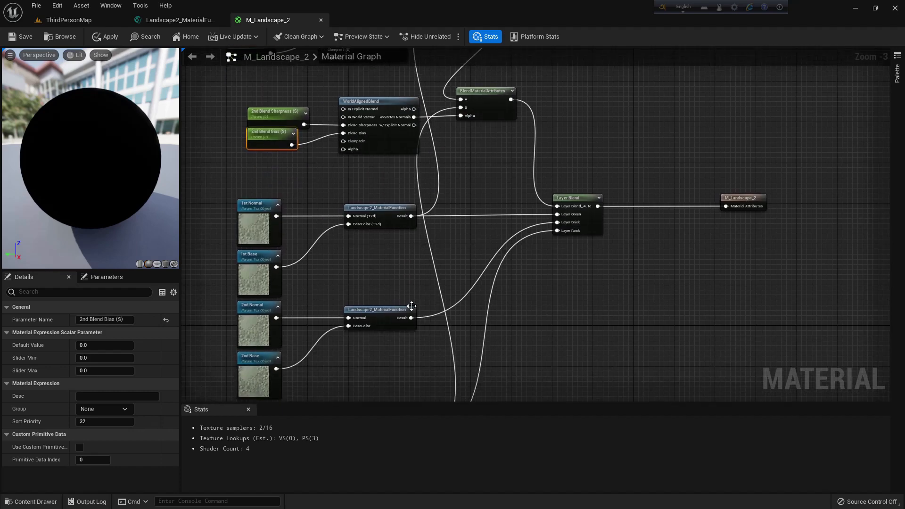
pyautogui.moveTo(412, 318); pyautogui.dragTo(443, 110)
pyautogui.scroll(-3, 502, 228)
pyautogui.scroll(2, 496, 211)
pyautogui.moveTo(513, 237); pyautogui.dragTo(575, 223, button='right')
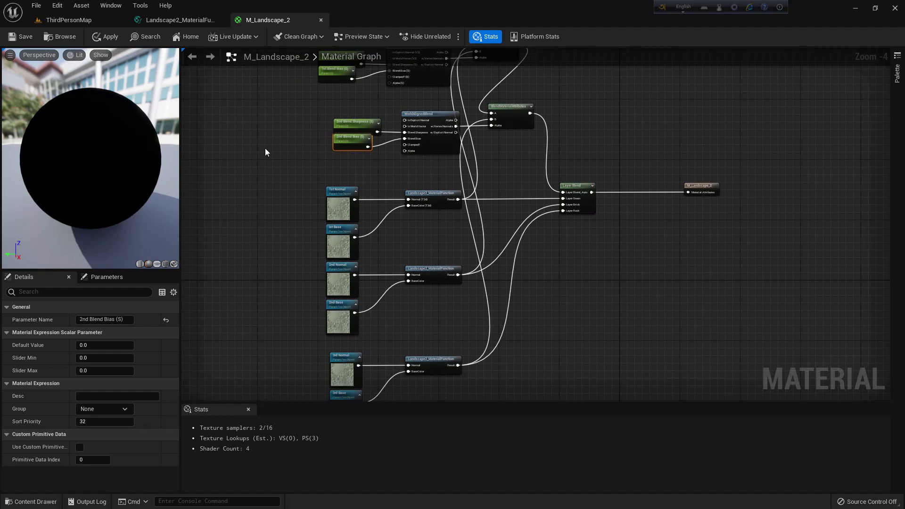
# Apply the material changes, then create a material instance of M_Landscape_2 in the Material_2 folder and open it for editing
pyautogui.click(104, 36)
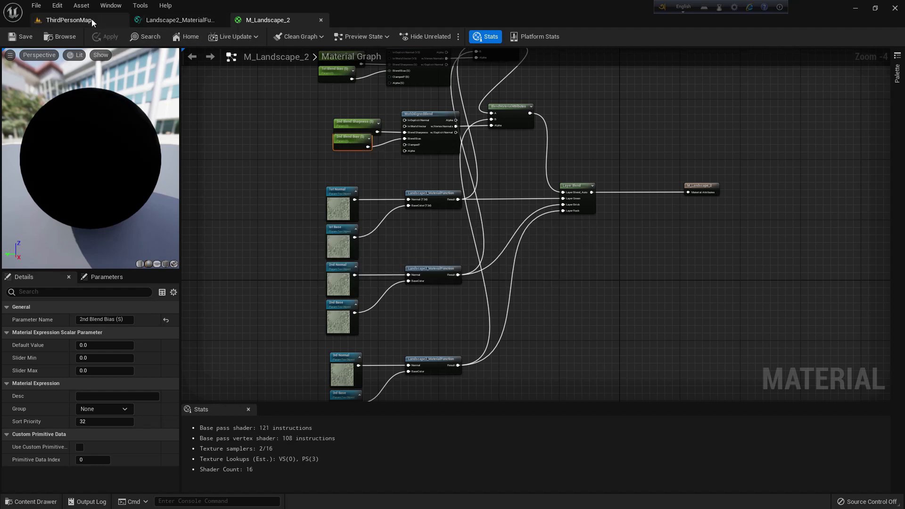
pyautogui.click(69, 20)
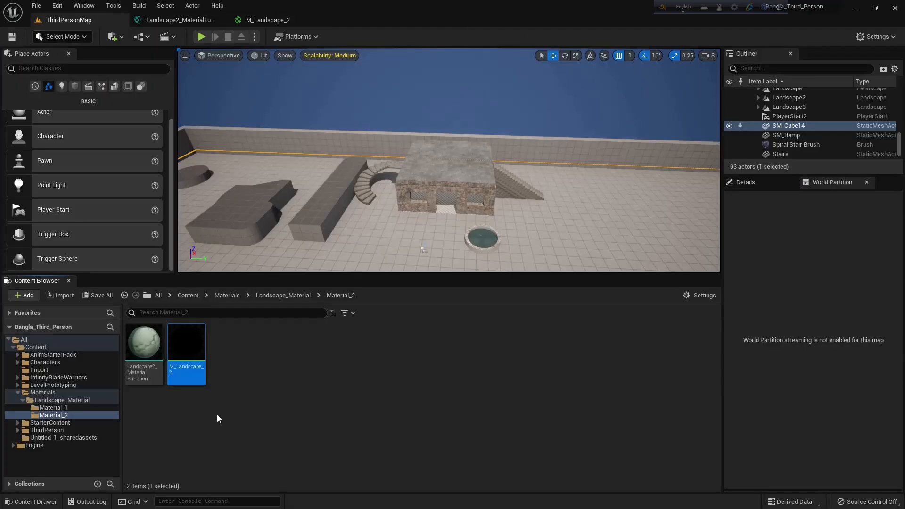
pyautogui.rightClick(190, 369)
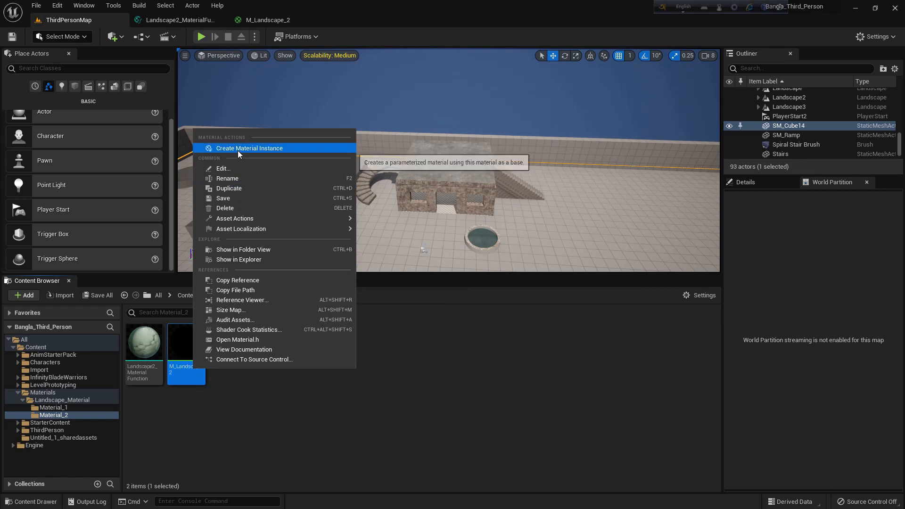
pyautogui.click(237, 149)
pyautogui.doubleClick(234, 358)
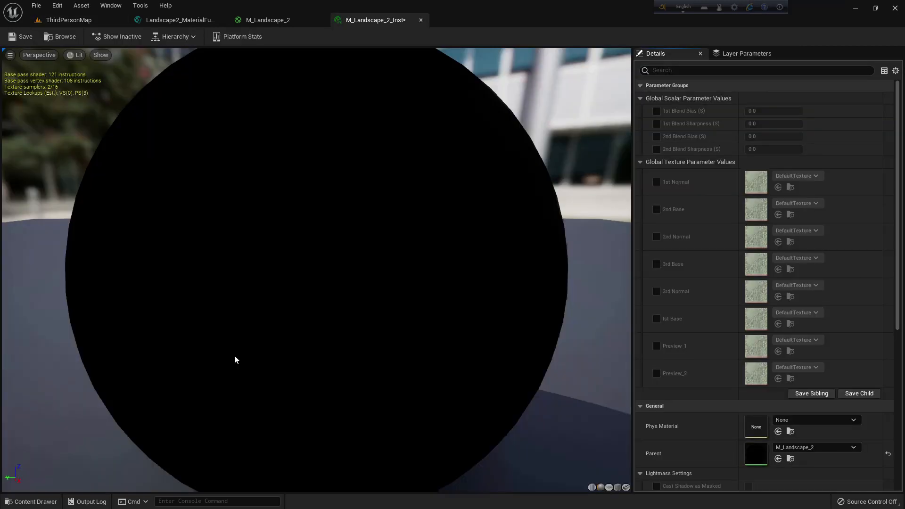
# Enable the overrides for the 1st Normal, 2nd Base, 2nd Normal, 3rd Base, 3rd Normal and Ist Base texture parameters
pyautogui.click(657, 182)
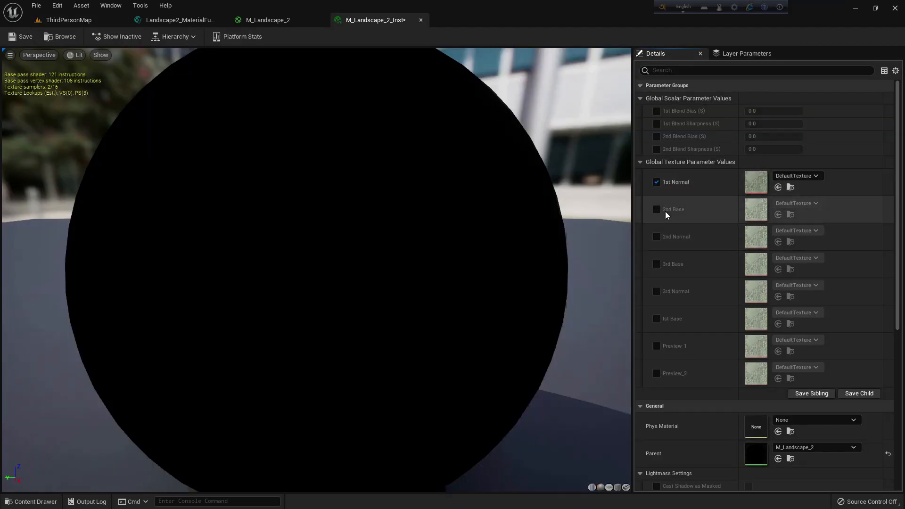
pyautogui.click(657, 209)
pyautogui.click(656, 237)
pyautogui.click(656, 264)
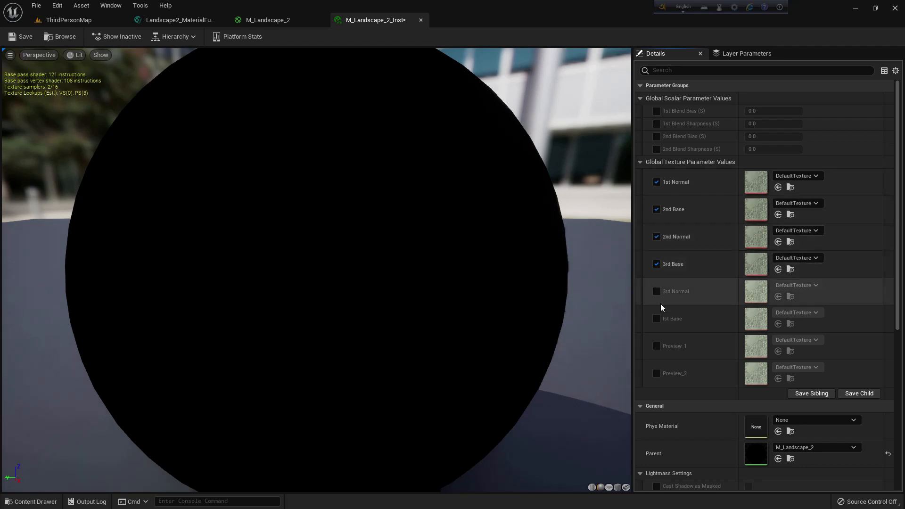
pyautogui.click(656, 291)
pyautogui.click(657, 319)
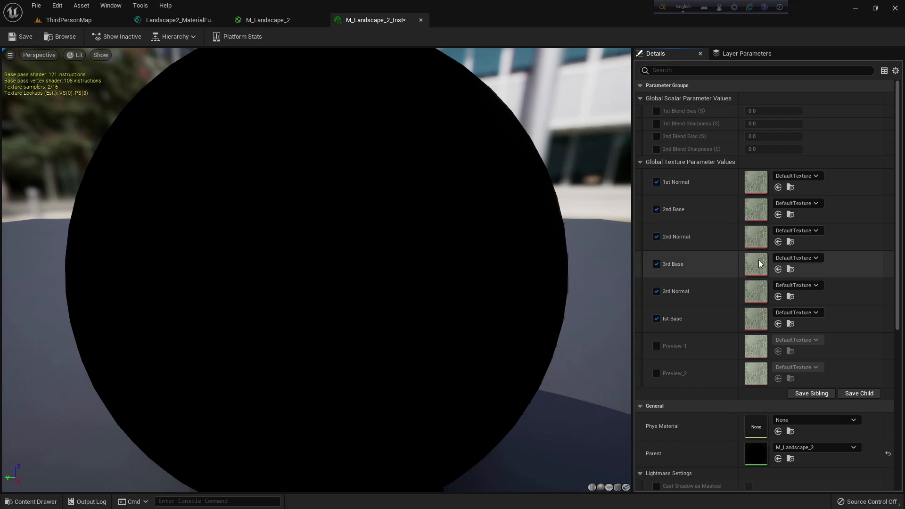
# Assign T_Ground_Grass_D to the 3rd Normal parameter and T_Ground_Grass_N to the Ist Base parameter
pyautogui.click(780, 286)
pyautogui.write('grass')
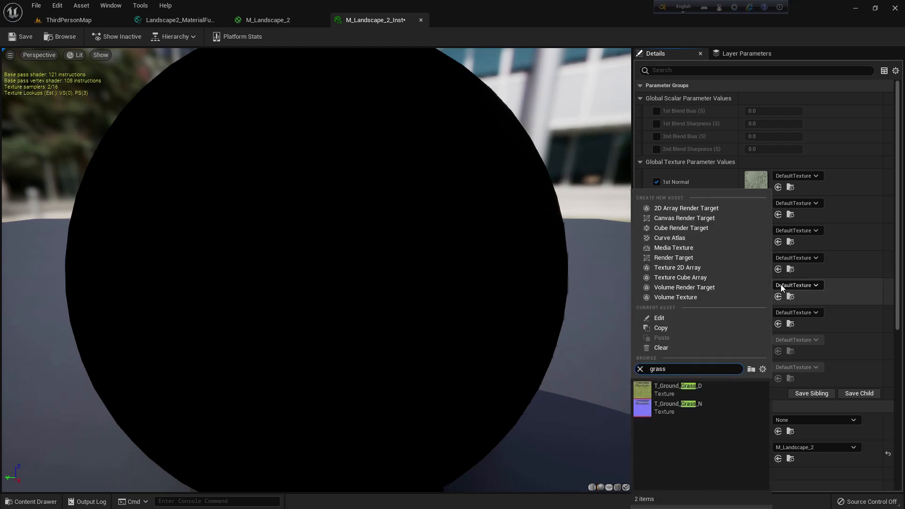
pyautogui.click(672, 392)
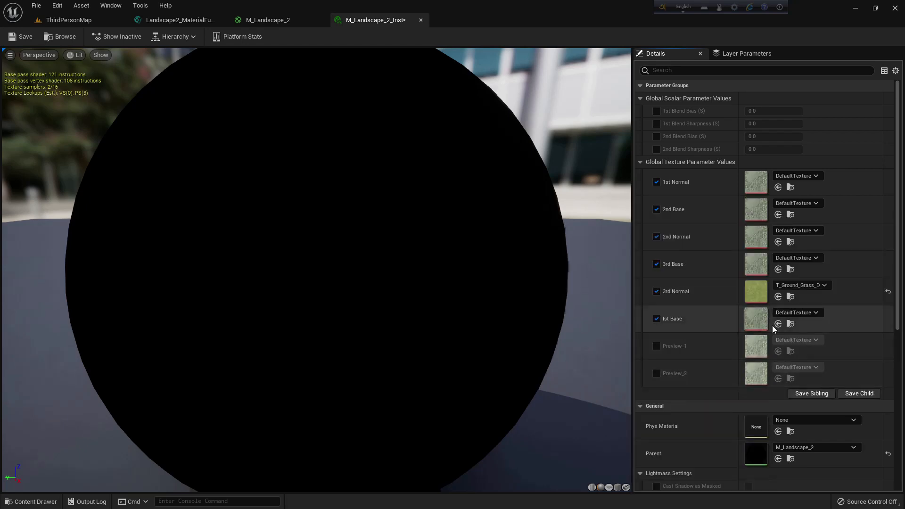
pyautogui.click(787, 313)
pyautogui.write('grass')
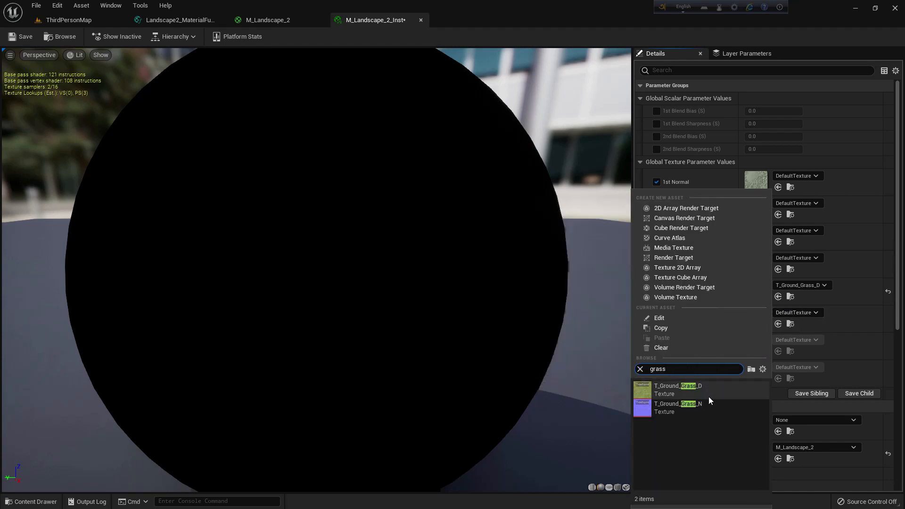
pyautogui.click(701, 405)
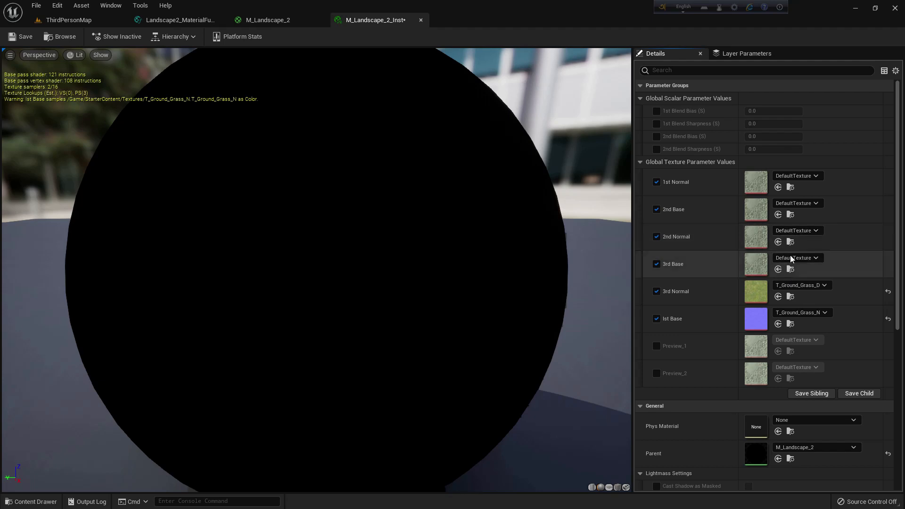
# Copy the T_Ground_Grass_D texture from 3rd Normal to Ist Base, and assign T_Ground_Grass_N to 3rd Normal
pyautogui.rightClick(761, 295)
pyautogui.click(774, 303)
pyautogui.rightClick(751, 317)
pyautogui.click(773, 338)
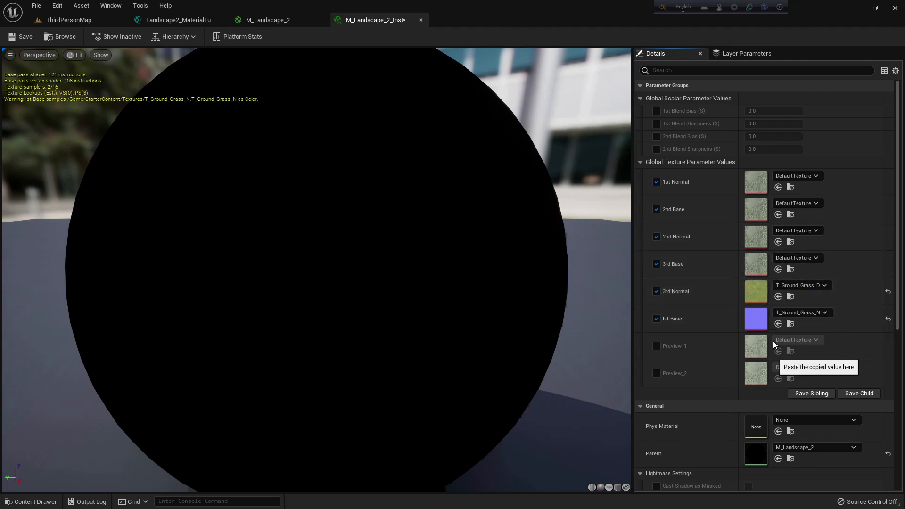
pyautogui.click(785, 285)
pyautogui.write('grass')
pyautogui.click(704, 409)
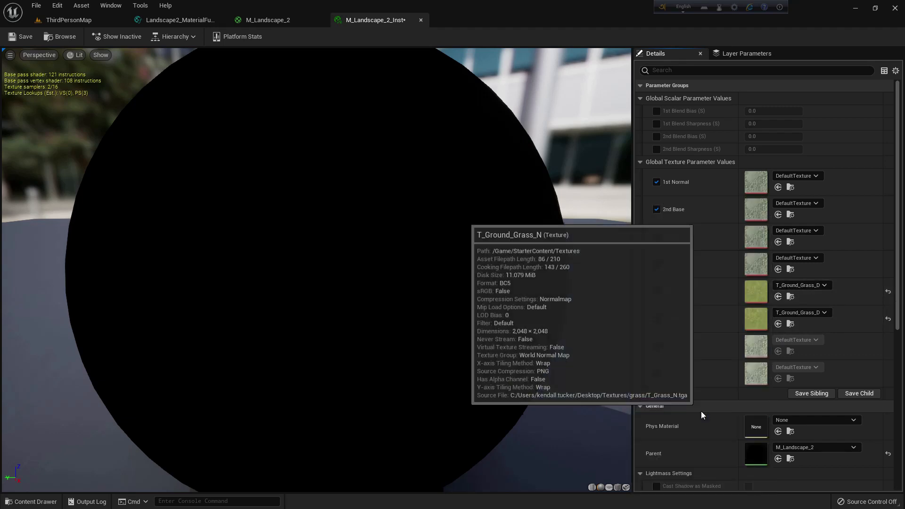
# Browse the rock and stone textures for the 3rd Base parameter and assign T_CobbleStone_Pebble_D
pyautogui.click(785, 260)
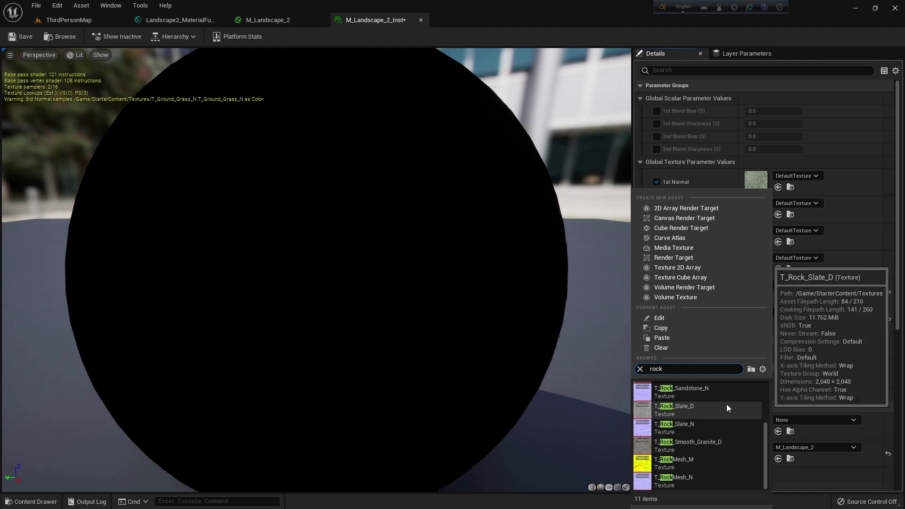
pyautogui.scroll(4, 706, 457)
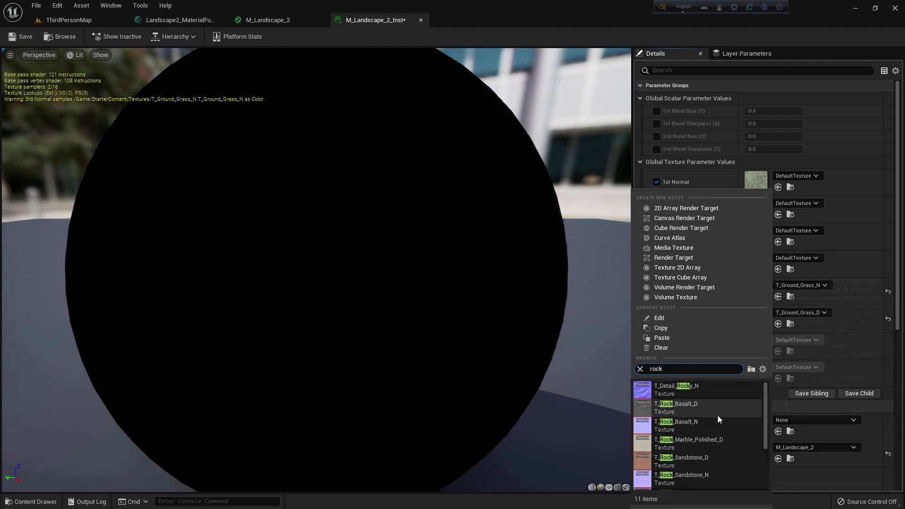
pyautogui.scroll(-2, 719, 411)
pyautogui.scroll(-2, 719, 411)
pyautogui.click(641, 370)
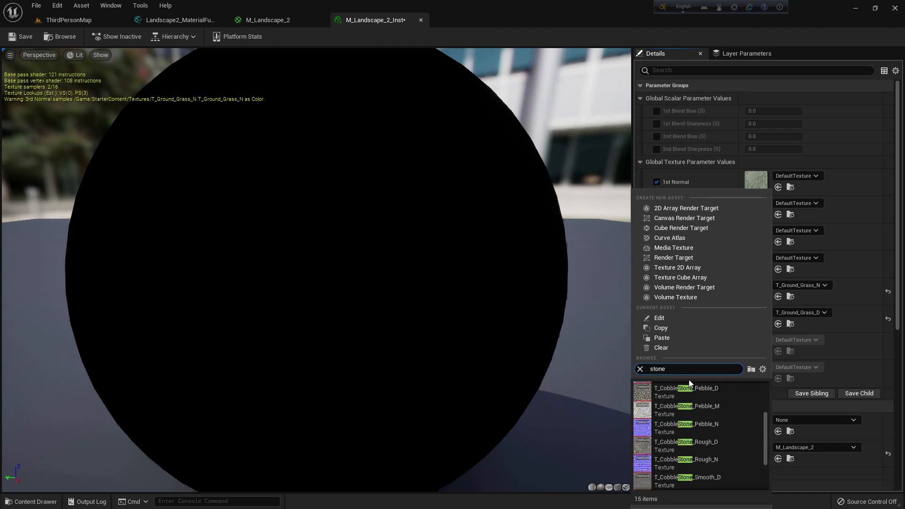
pyautogui.click(701, 392)
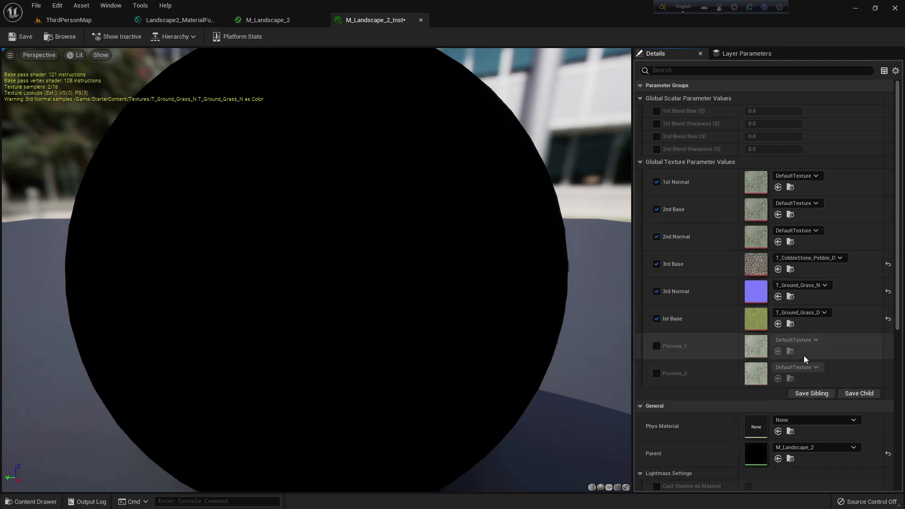
pyautogui.click(785, 228)
pyautogui.write('stone')
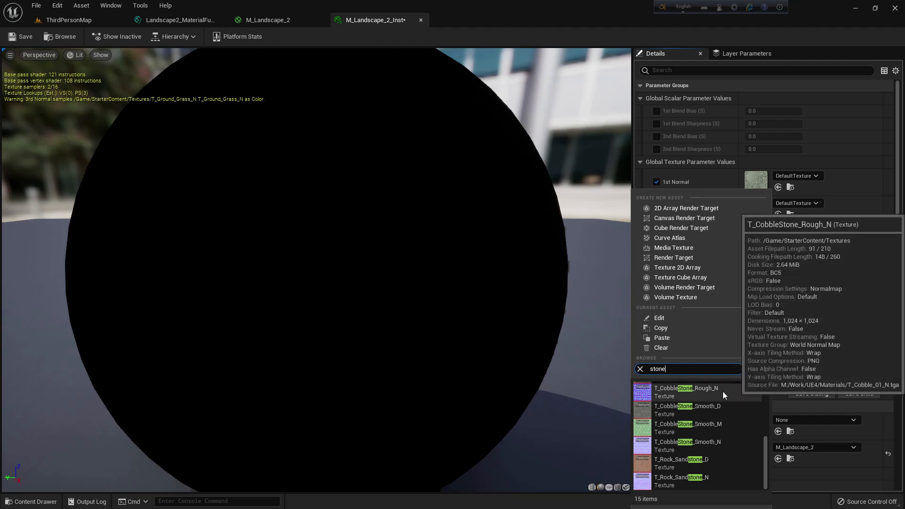
pyautogui.click(845, 335)
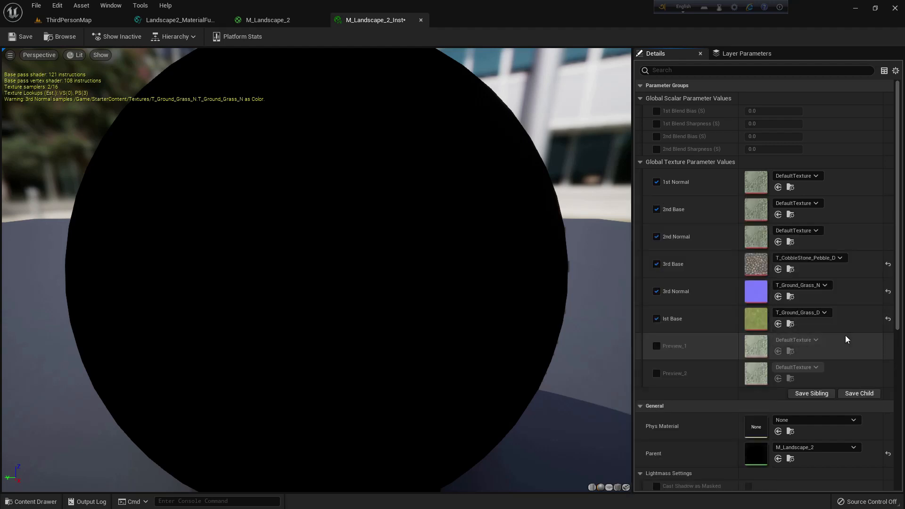
# Assign the T_CobbleStone_Pebble_N texture to the 2nd Normal parameter of M_Landscape_2_Inst
pyautogui.click(791, 271)
pyautogui.click(590, 431)
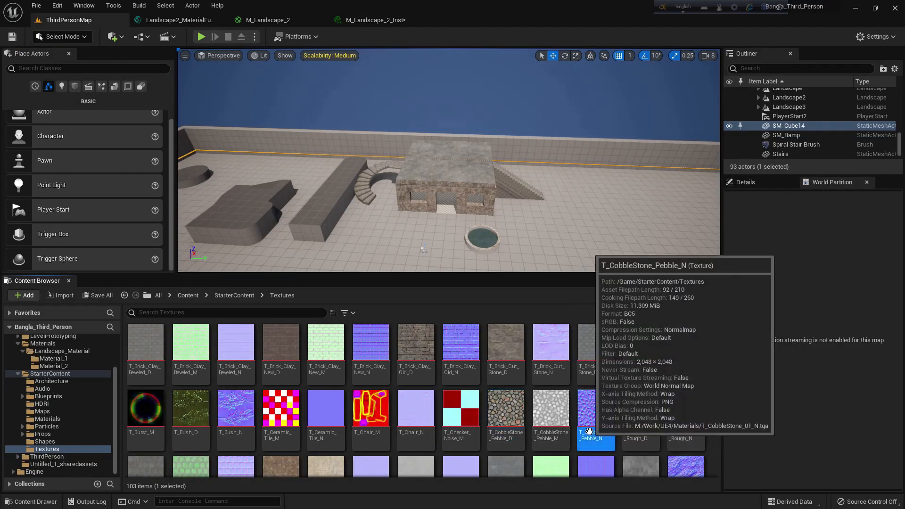
pyautogui.click(373, 19)
pyautogui.click(778, 242)
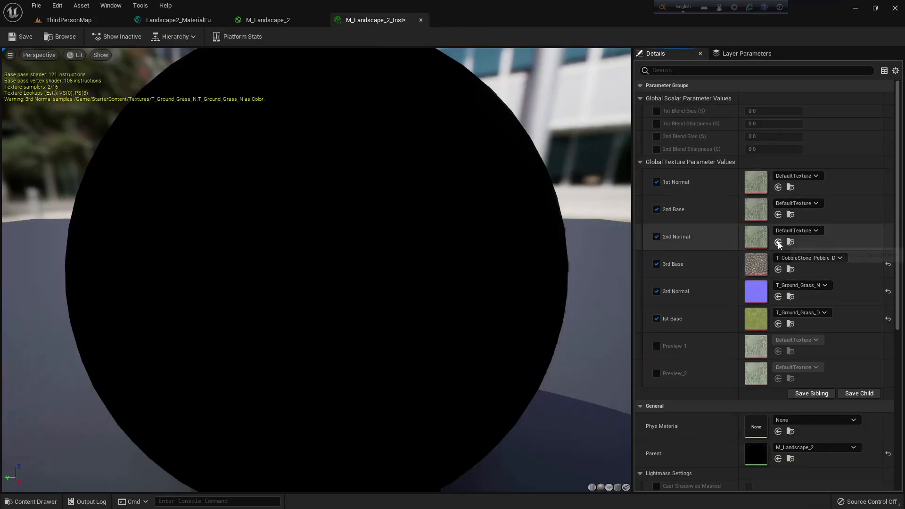
# Search the textures for gravel and brick, and assign T_Brick_Clay_New_D to the 2nd Base parameter
pyautogui.click(794, 204)
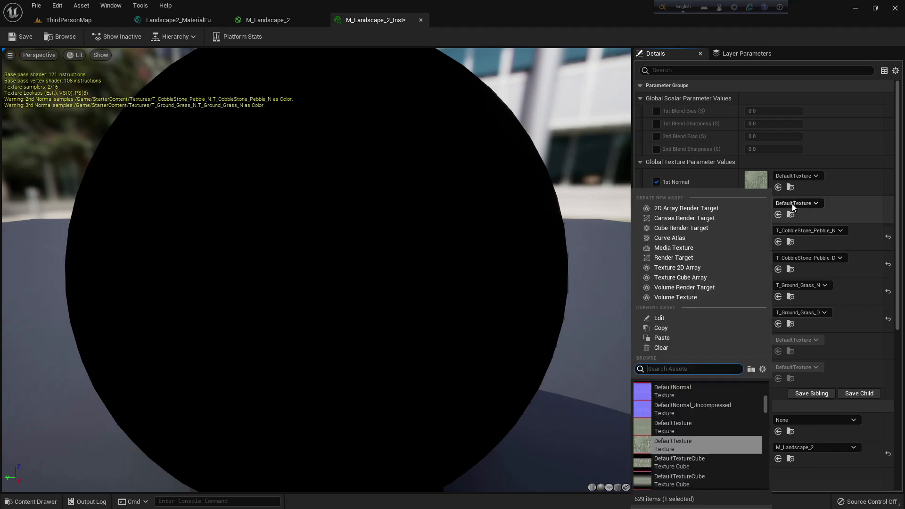
pyautogui.write('grav')
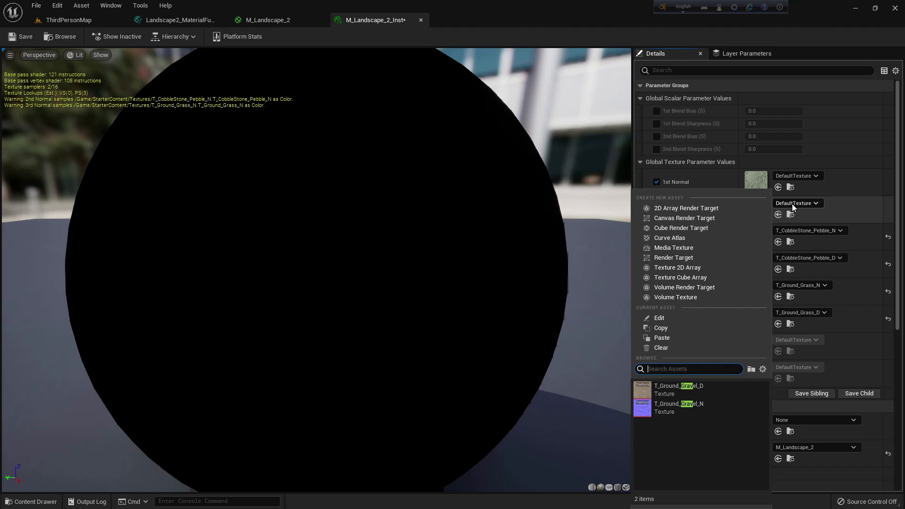
pyautogui.write('brick')
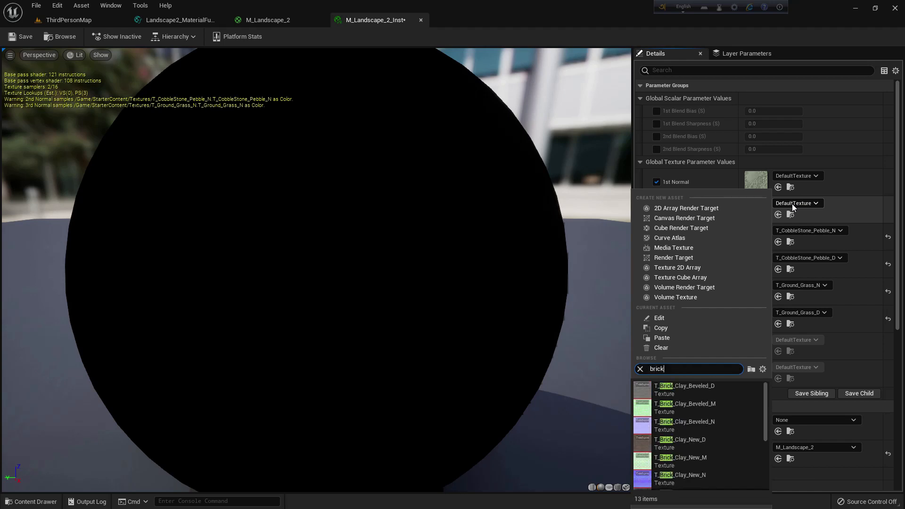
pyautogui.click(677, 445)
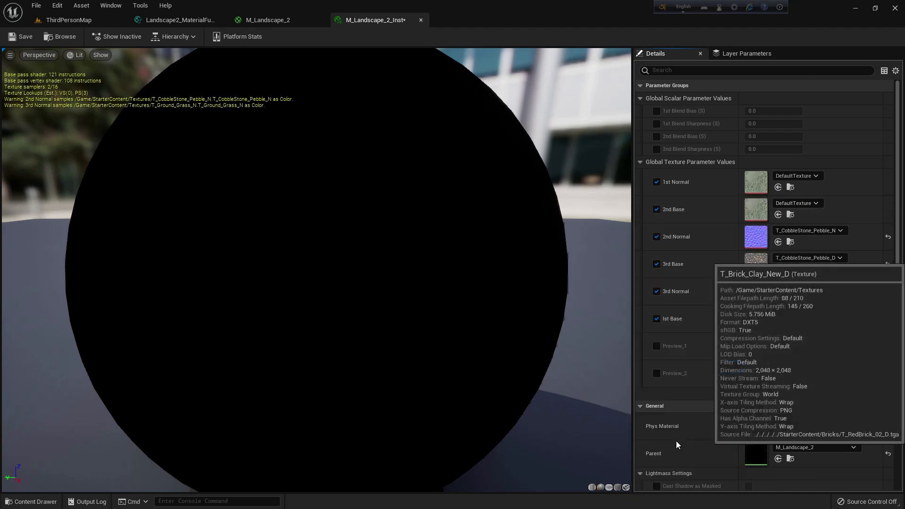
# Assign the T_Brick_Clay_New_N texture to the 1st Normal parameter and save the material instance
pyautogui.click(797, 176)
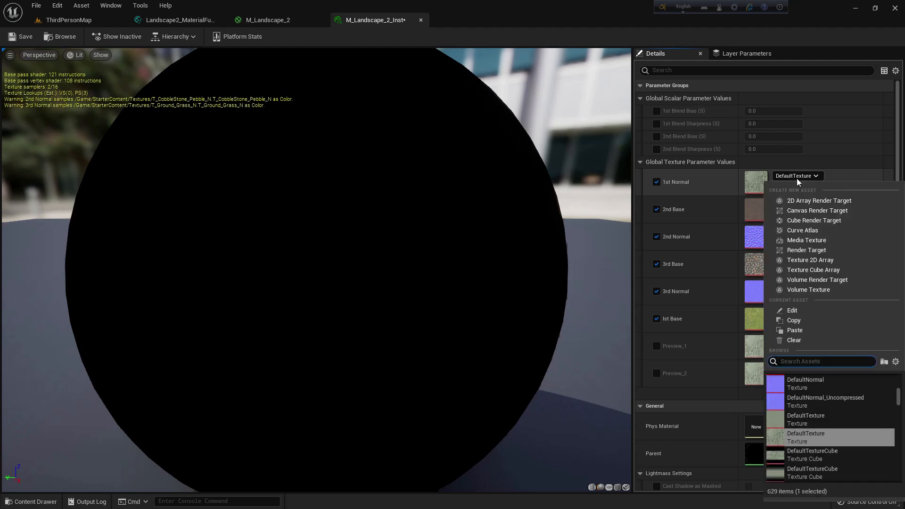
pyautogui.write('brick clay new')
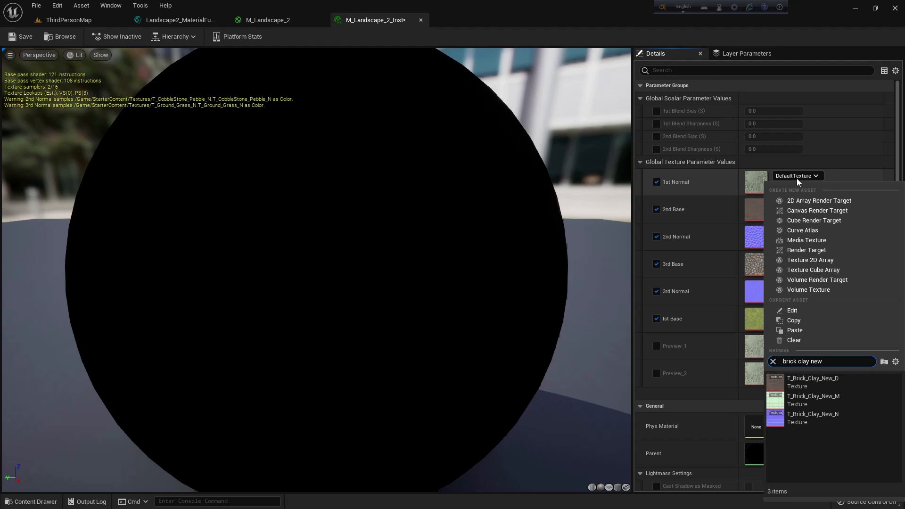
pyautogui.click(802, 421)
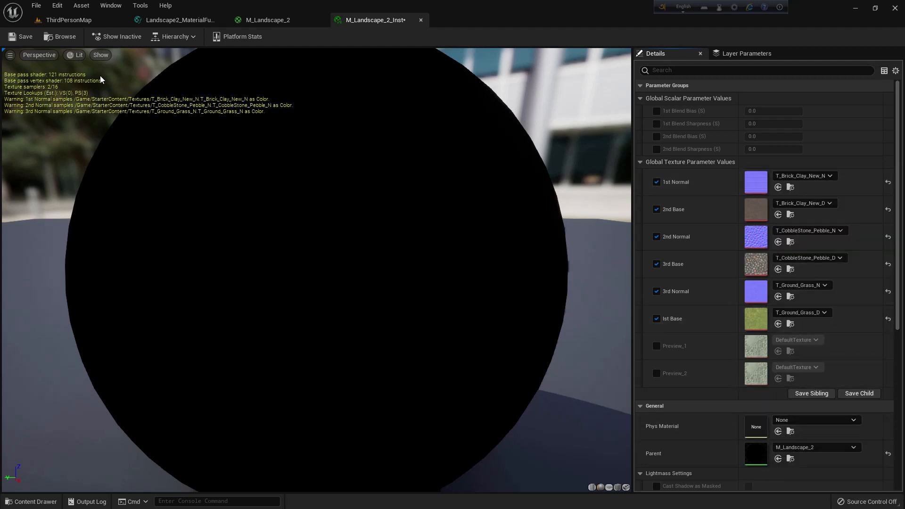
pyautogui.click(30, 42)
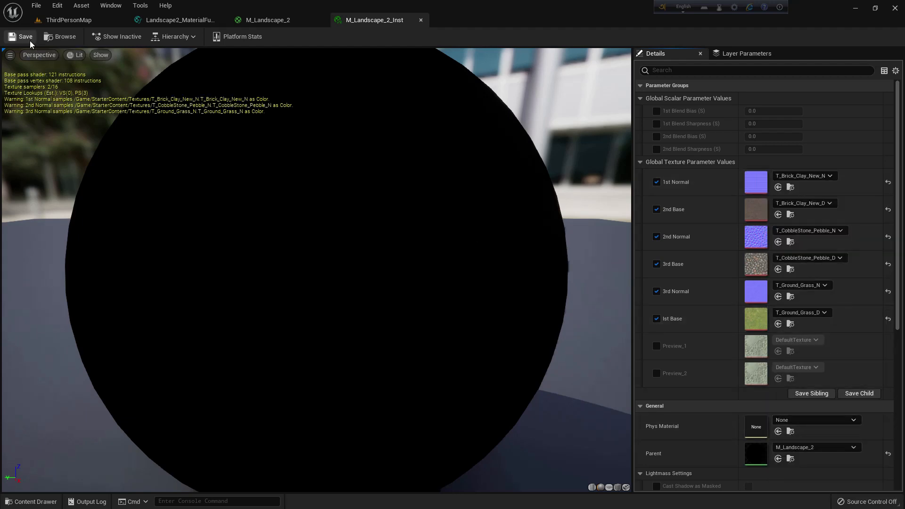
# Override and save the blend scalars: 1st Blend Bias -70, 1st Blend Sharpness 230, 2nd Blend Bias -20 and 2nd Blend Sharpness 50
pyautogui.click(656, 111)
pyautogui.click(657, 124)
pyautogui.click(657, 136)
pyautogui.click(657, 149)
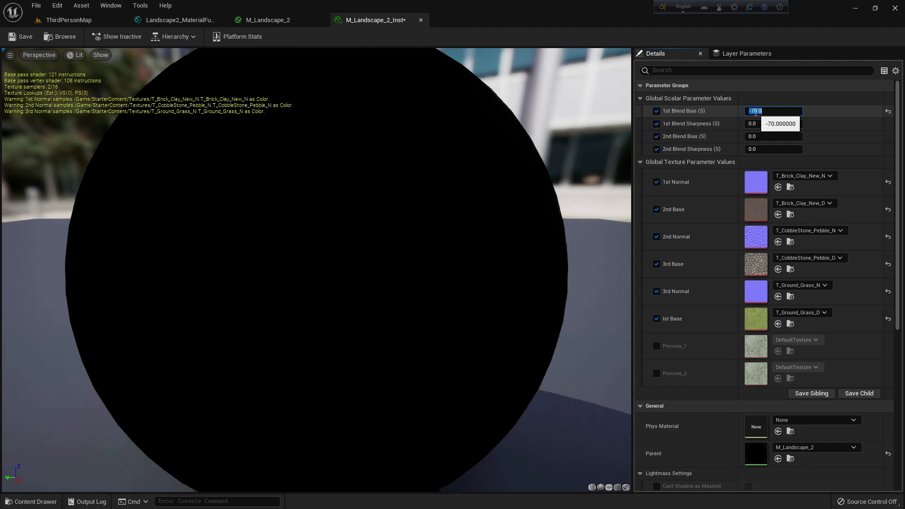
pyautogui.click(757, 123)
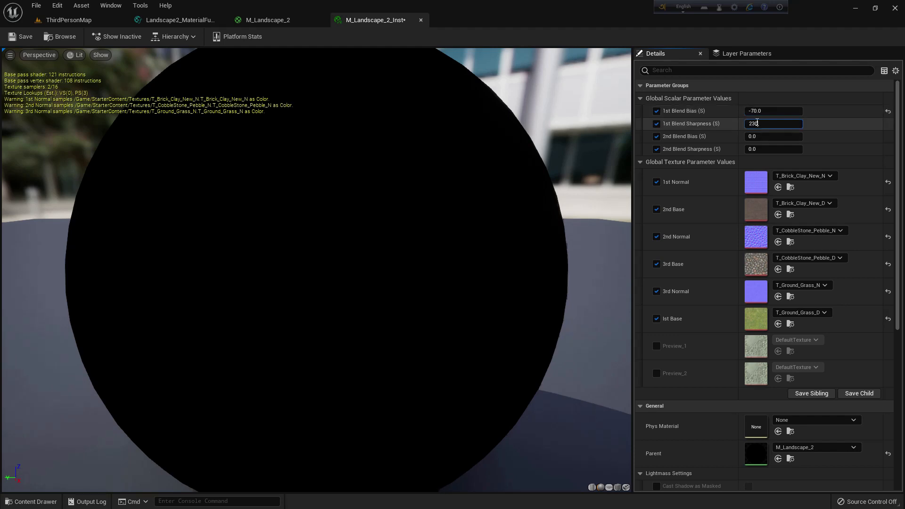
pyautogui.click(762, 137)
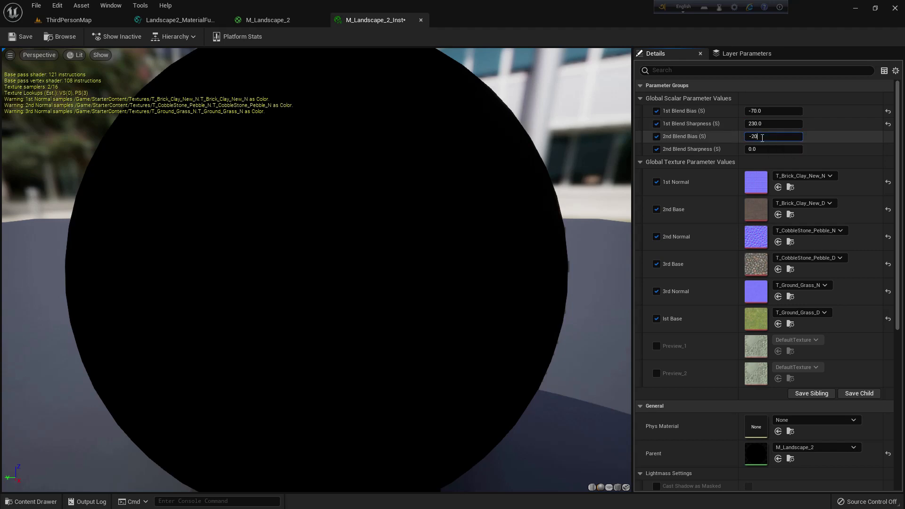
pyautogui.click(764, 150)
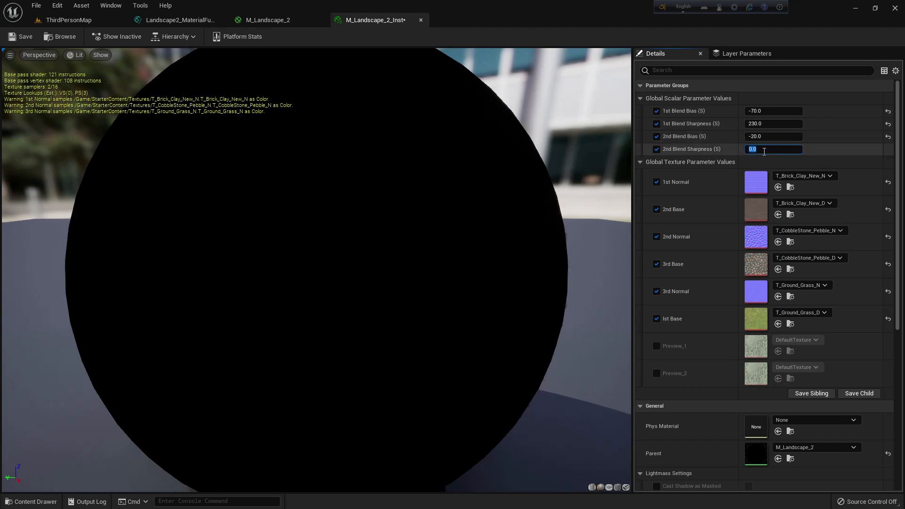
pyautogui.click(23, 37)
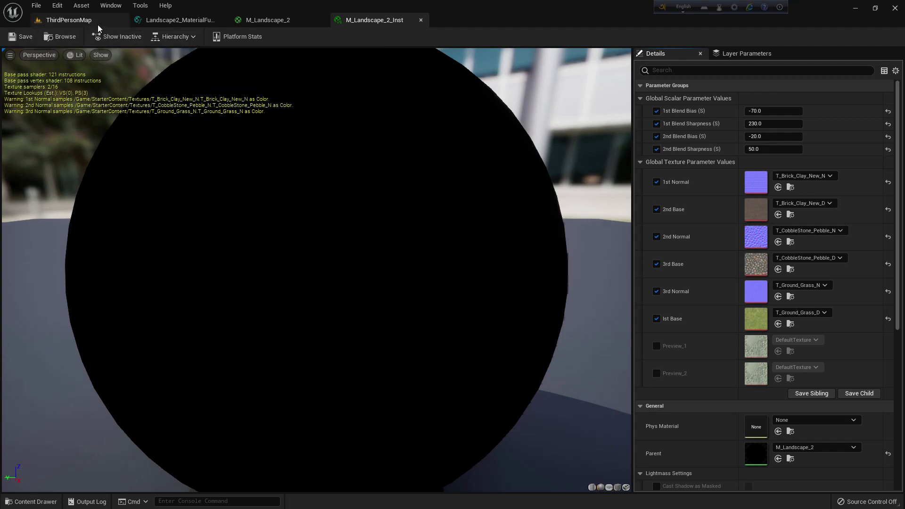
# Enter Landscape mode in ThirdPersonMap and start setting up a new landscape
pyautogui.click(98, 21)
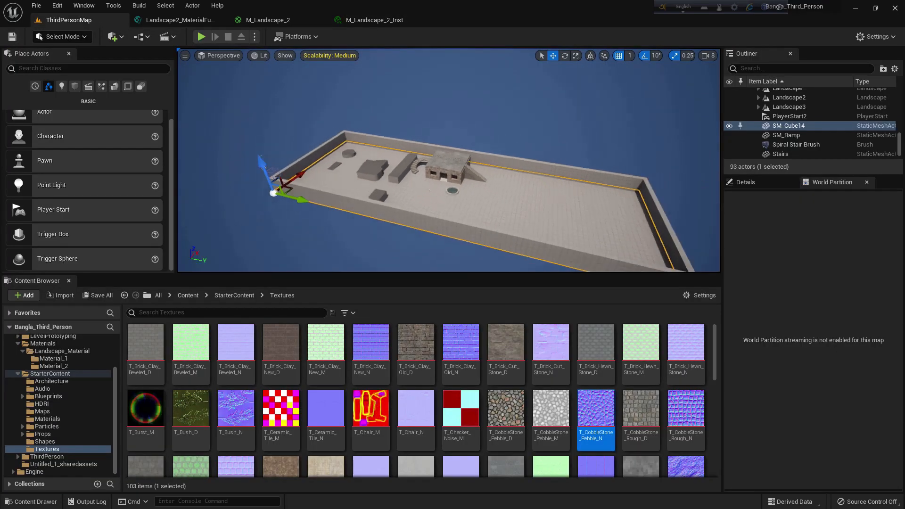
pyautogui.keyDown('alt'); pyautogui.moveTo(448, 161); pyautogui.dragTo(476, 161); pyautogui.keyUp('alt')
pyautogui.moveTo(355, 112)
pyautogui.keyDown('alt'); pyautogui.mouseDown()
pyautogui.moveTo(383, 112)
pyautogui.moveTo(355, 111)
pyautogui.mouseUp(); pyautogui.keyUp('alt')
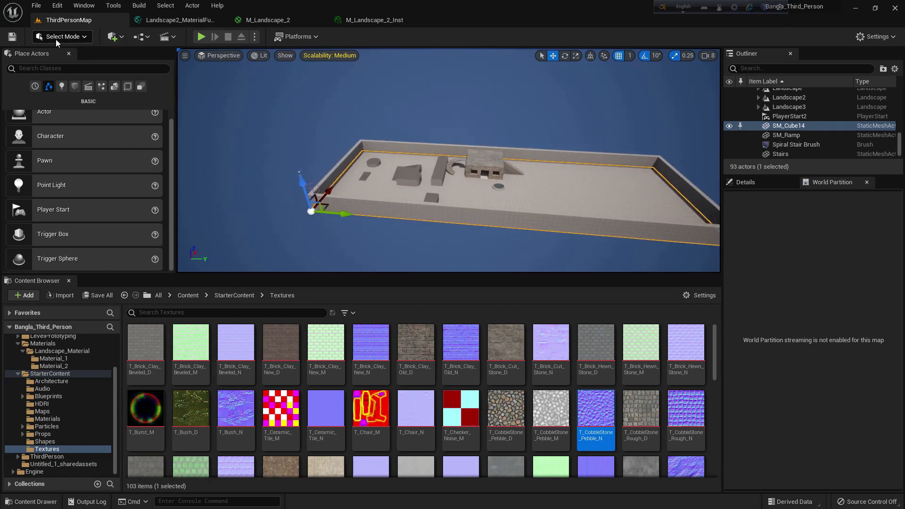
pyautogui.click(58, 38)
pyautogui.click(75, 64)
pyautogui.keyDown('alt'); pyautogui.moveTo(380, 137); pyautogui.dragTo(351, 137, button='right'); pyautogui.keyUp('alt')
pyautogui.keyDown('alt'); pyautogui.moveTo(380, 137); pyautogui.dragTo(361, 157); pyautogui.keyUp('alt')
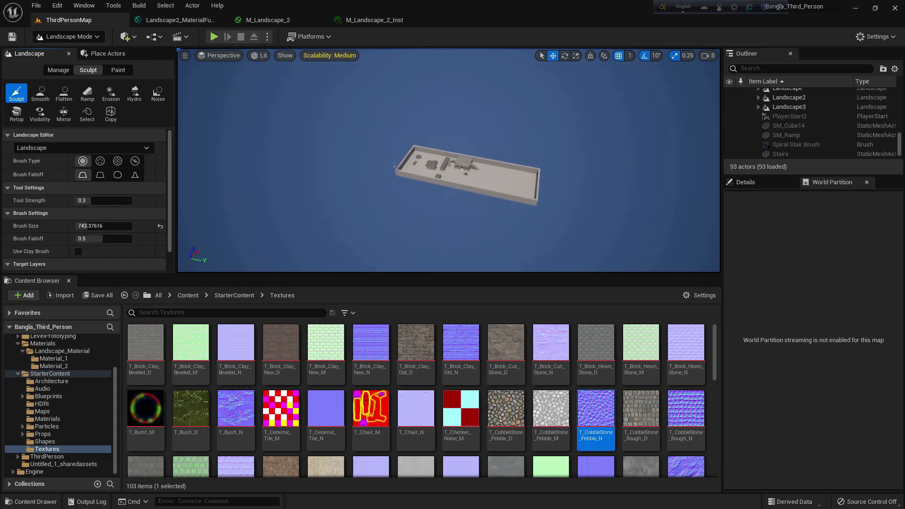
pyautogui.click(56, 70)
pyautogui.click(17, 95)
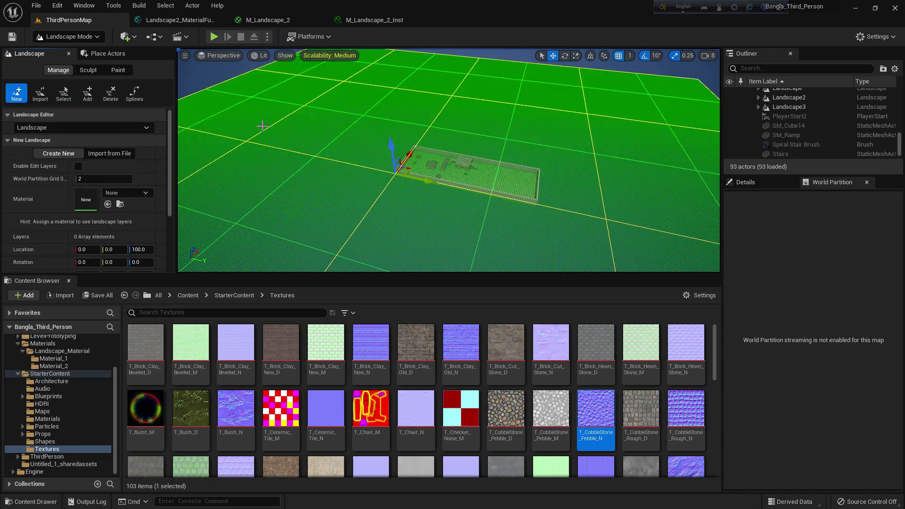
# Assign M_Landscape_2_Inst from the Material_2 folder as the new landscape's material and create the landscape
pyautogui.scroll(-2, 142, 189)
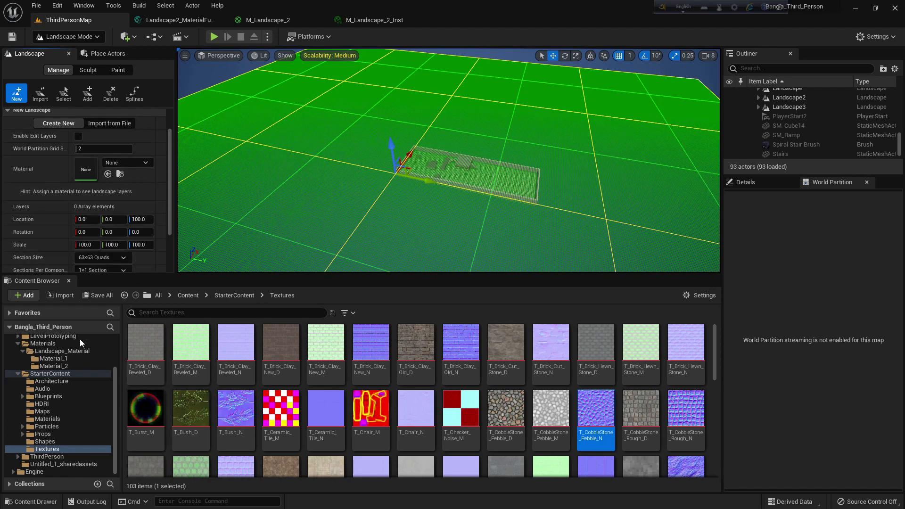
pyautogui.click(67, 366)
pyautogui.click(229, 353)
pyautogui.click(108, 174)
pyautogui.scroll(-2, 137, 236)
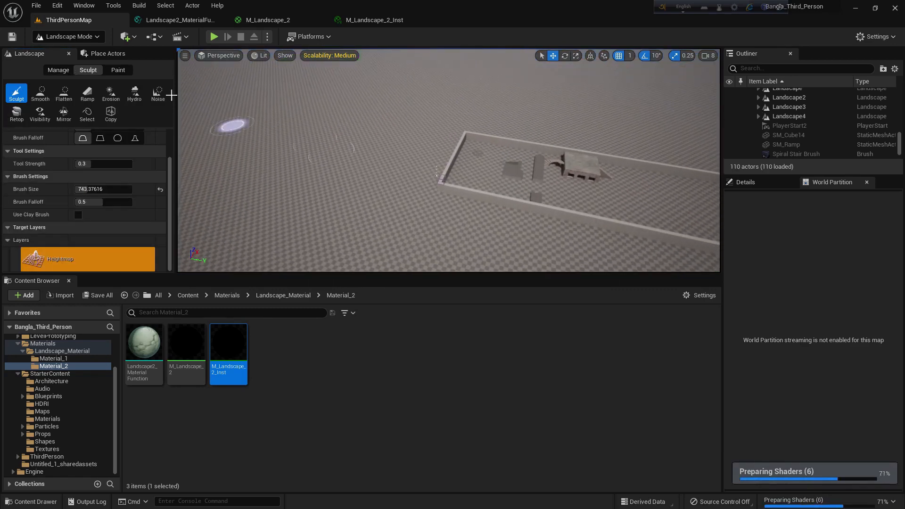
pyautogui.moveTo(367, 166)
pyautogui.mouseDown(button='right')
pyautogui.moveTo(330, 148)
pyautogui.moveTo(361, 152)
pyautogui.mouseUp(button='right')
pyautogui.press('s')
pyautogui.press('w')
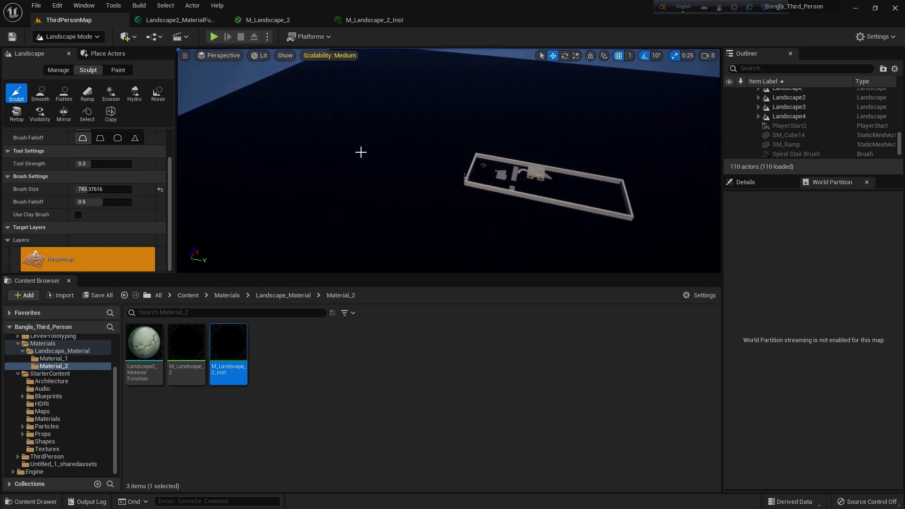
# Create and save layer info objects for the Blend_Auto and Green paint layers in ThirdPersonMap_sharedassets
pyautogui.click(118, 69)
pyautogui.scroll(-3, 94, 230)
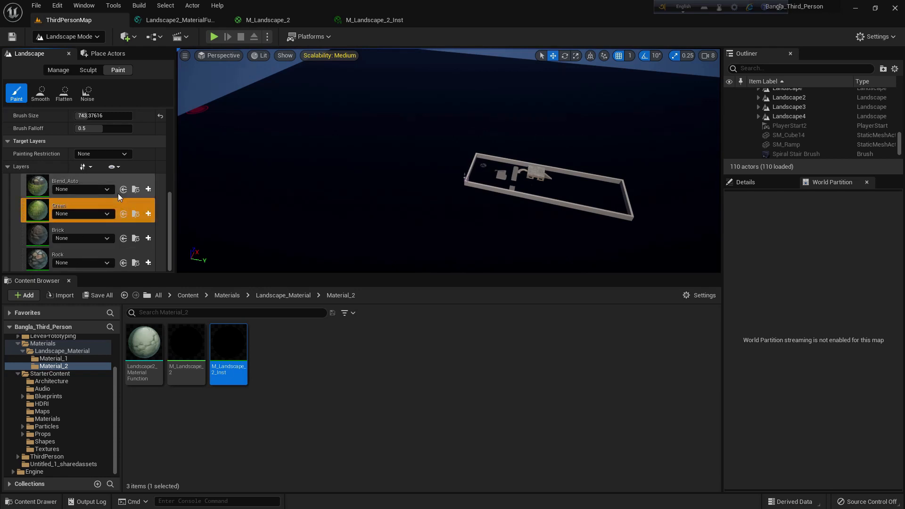
pyautogui.click(151, 189)
pyautogui.click(168, 203)
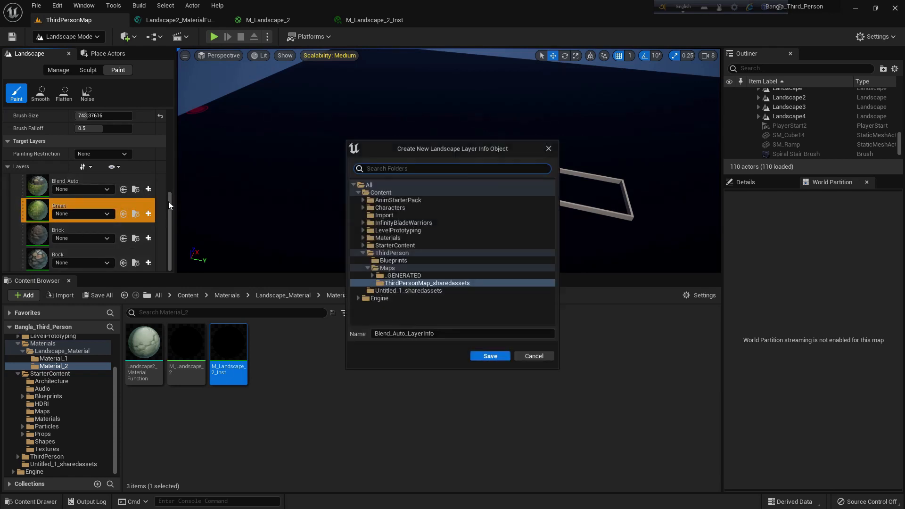
pyautogui.click(480, 357)
pyautogui.click(149, 213)
pyautogui.click(179, 228)
pyautogui.click(486, 351)
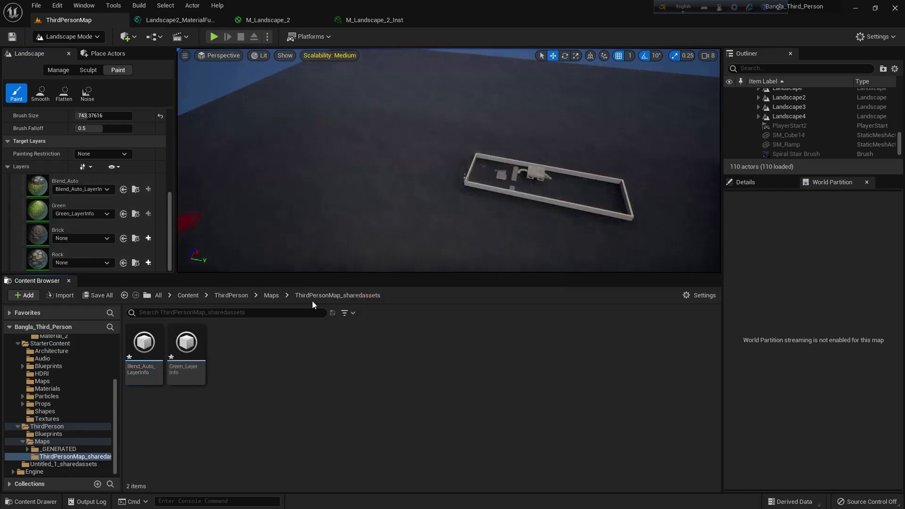
# Create layer info objects for the Brick and Rock paint layers, and save all modified content
pyautogui.click(148, 238)
pyautogui.click(203, 253)
pyautogui.click(488, 355)
pyautogui.click(148, 263)
pyautogui.click(182, 273)
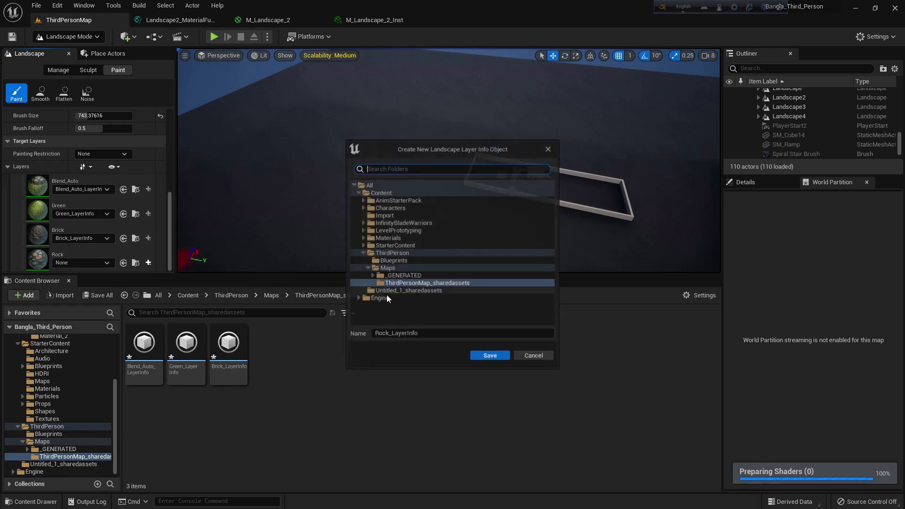
pyautogui.click(487, 356)
pyautogui.moveTo(336, 211); pyautogui.dragTo(299, 225, button='right')
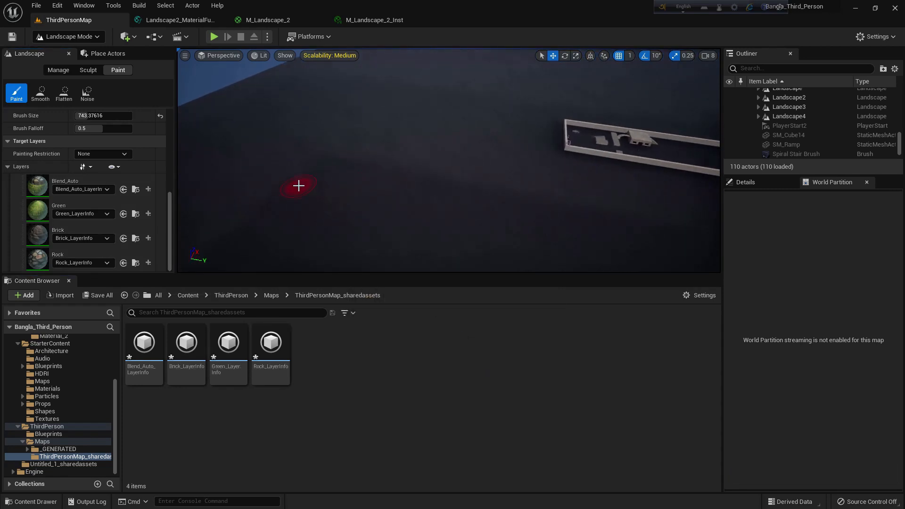
pyautogui.click(111, 295)
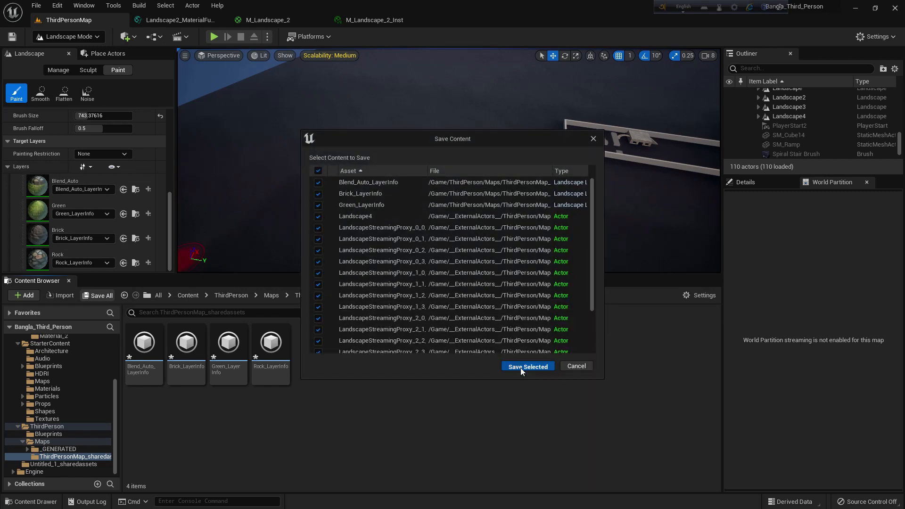
pyautogui.click(520, 368)
# Sculpt a tall, steep hill on the new landscape using a brush size of about 2365
pyautogui.hotkey('shift', '2')
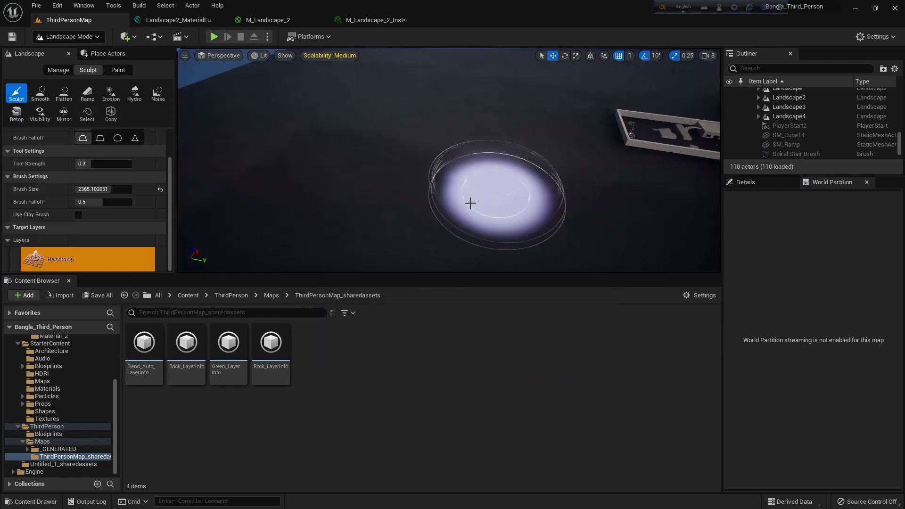
pyautogui.scroll(3, 467, 150)
pyautogui.scroll(5, 468, 150)
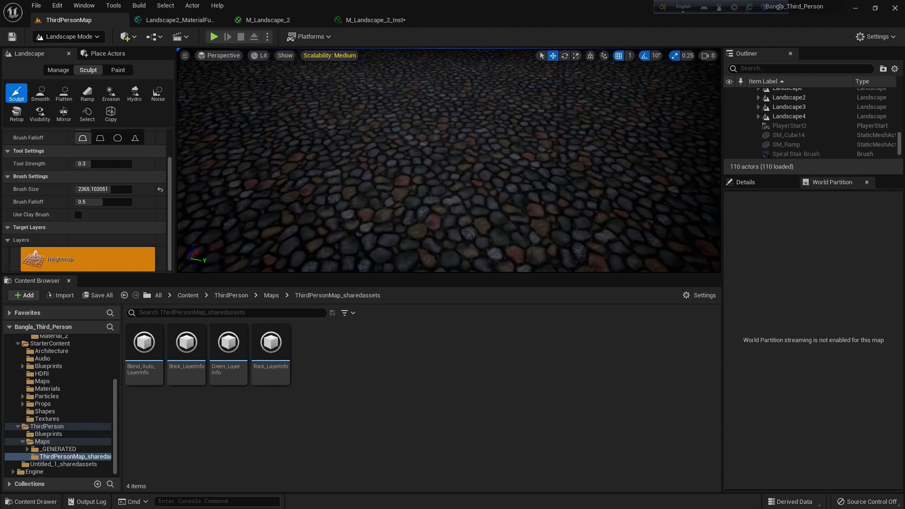
pyautogui.scroll(-6, 467, 150)
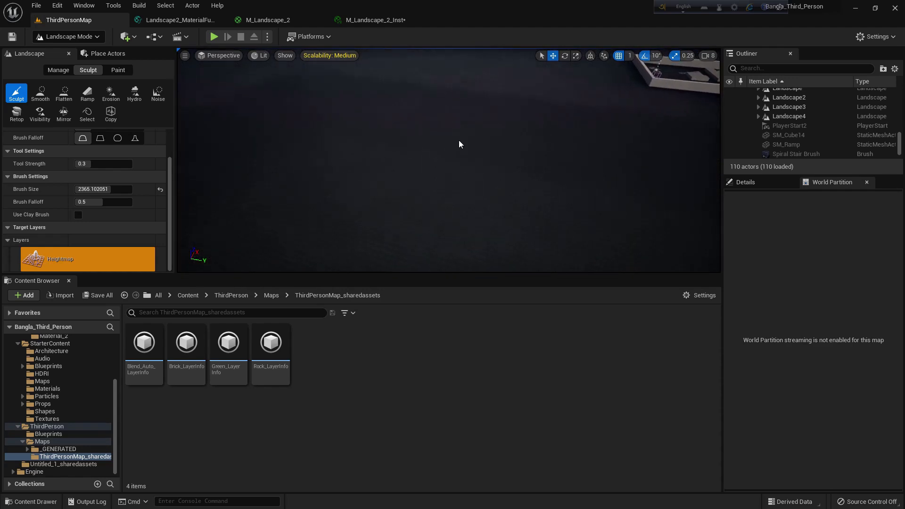
pyautogui.moveTo(396, 163)
pyautogui.mouseDown()
pyautogui.moveTo(412, 151)
pyautogui.moveTo(527, 137)
pyautogui.moveTo(519, 132)
pyautogui.moveTo(543, 138)
pyautogui.moveTo(627, 101)
pyautogui.moveTo(650, 101)
pyautogui.mouseUp()
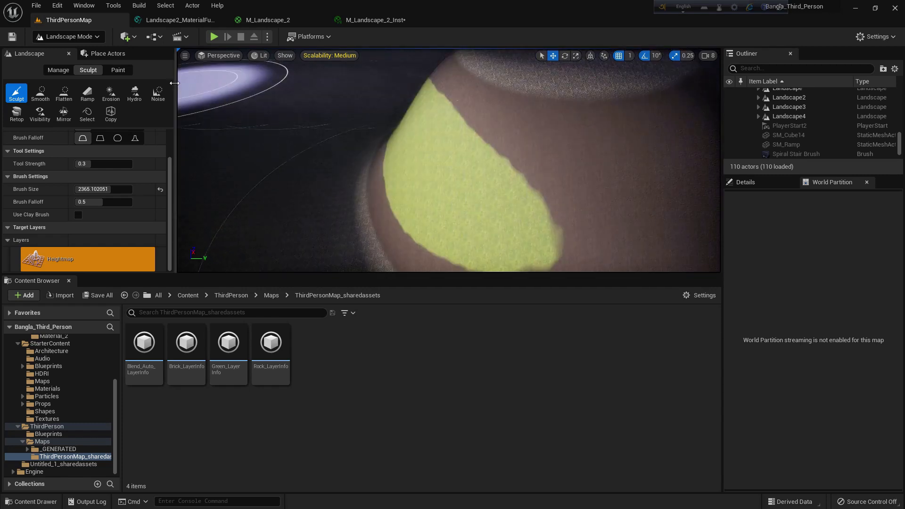
# Switch to landscape painting with the Blend_Auto layer, reduce the brush size to about 488, and inspect the hill's slope blending
pyautogui.click(121, 71)
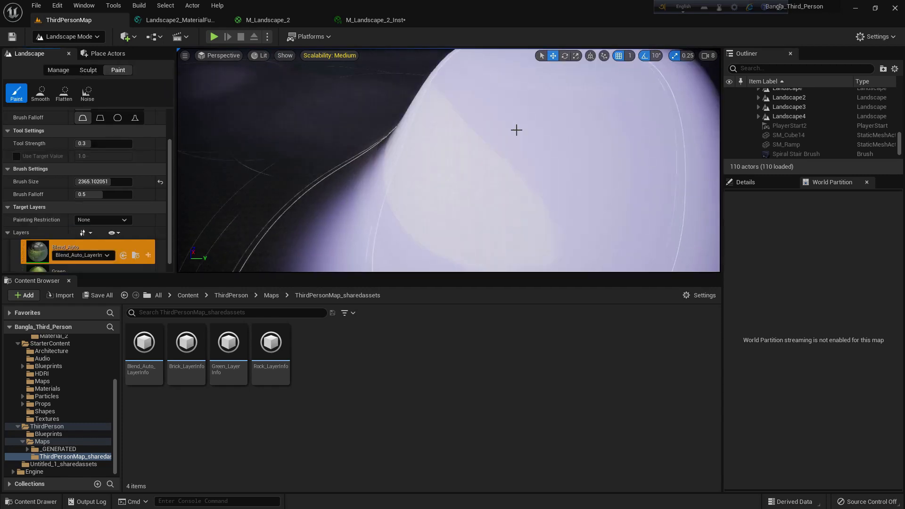
pyautogui.moveTo(99, 182); pyautogui.dragTo(82, 182)
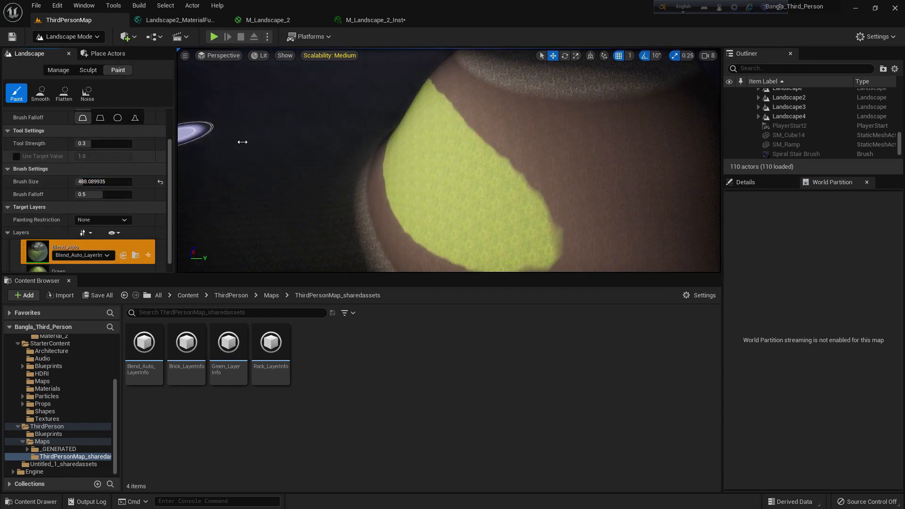
pyautogui.scroll(4, 574, 117)
pyautogui.moveTo(574, 118)
pyautogui.mouseDown(button='right')
pyautogui.moveTo(600, 89)
pyautogui.moveTo(580, 156)
pyautogui.moveTo(533, 156)
pyautogui.mouseUp(button='right')
pyautogui.scroll(2, 601, 89)
pyautogui.scroll(-3, 590, 97)
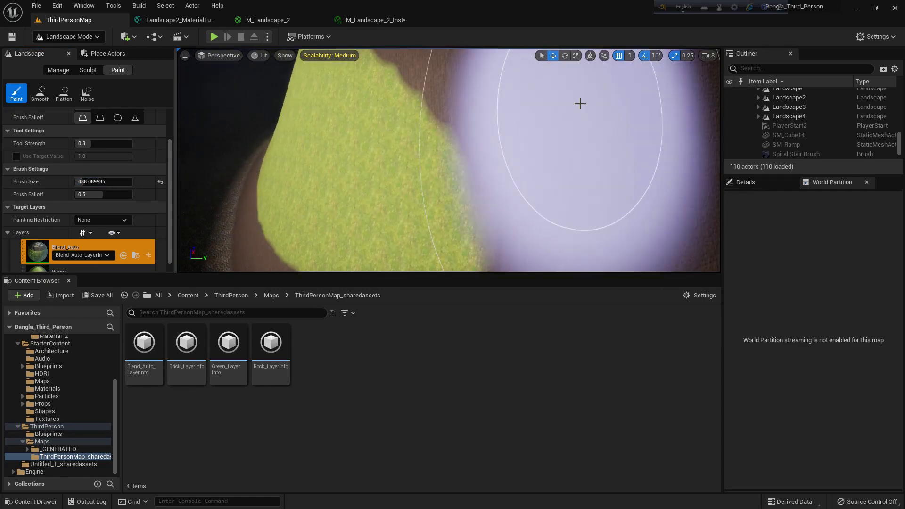
# In M_Landscape_2_Inst, set the 3rd Base texture to T_Ground_Grass_D and the 2nd Normal texture to T_Ground_Grass_N
pyautogui.scroll(-3, 580, 104)
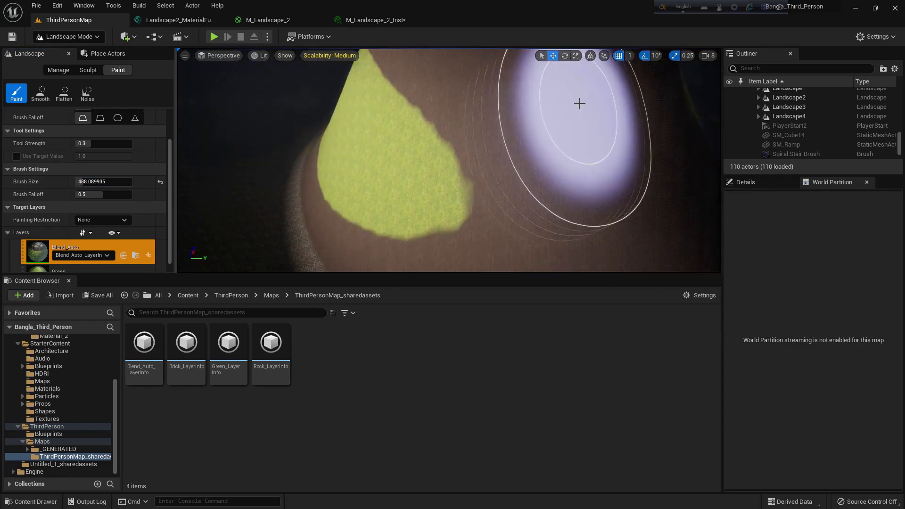
pyautogui.scroll(-5, 562, 122)
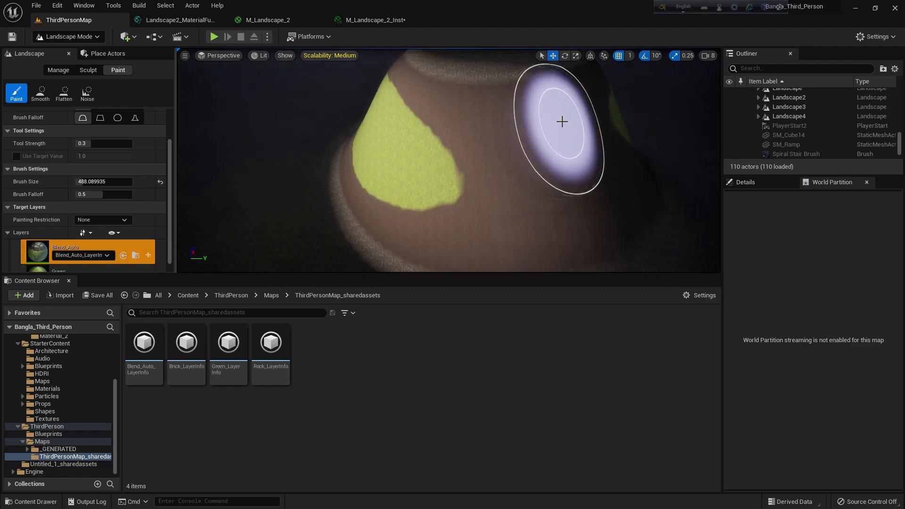
pyautogui.click(386, 20)
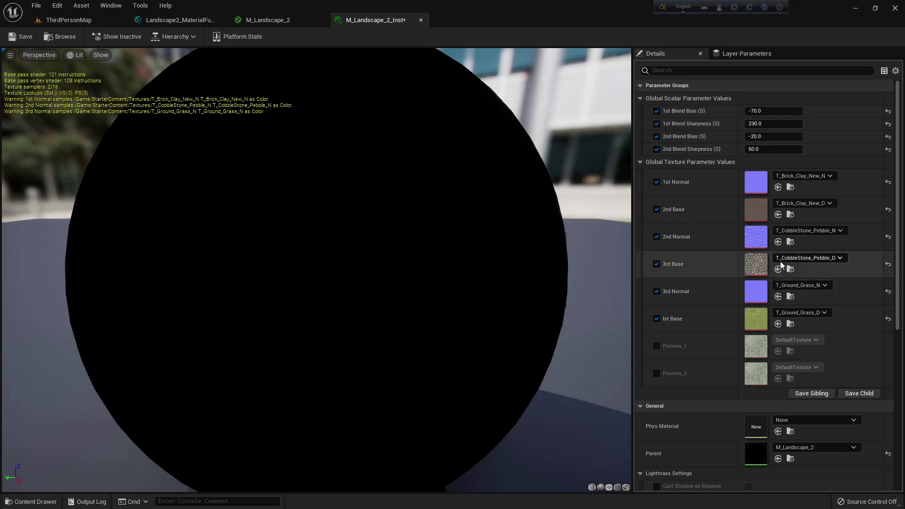
pyautogui.rightClick(759, 327)
pyautogui.click(767, 330)
pyautogui.rightClick(756, 262)
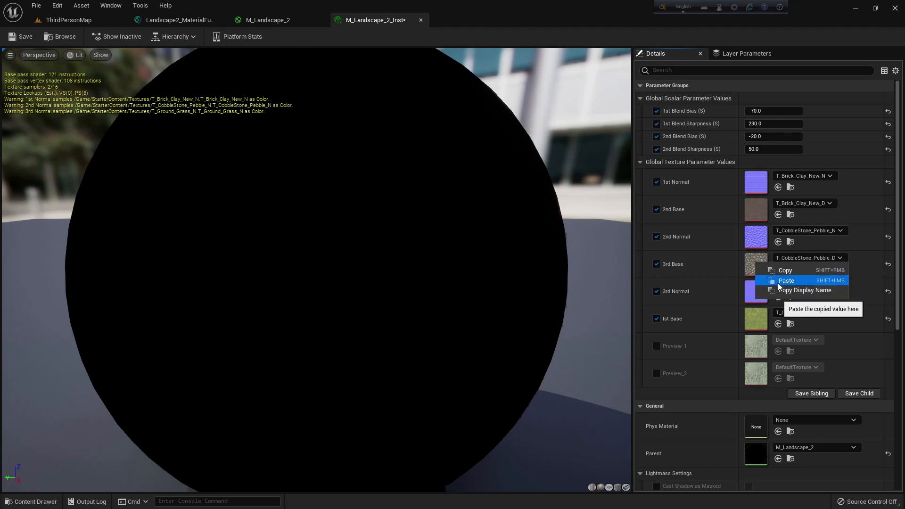
pyautogui.click(777, 280)
pyautogui.click(788, 234)
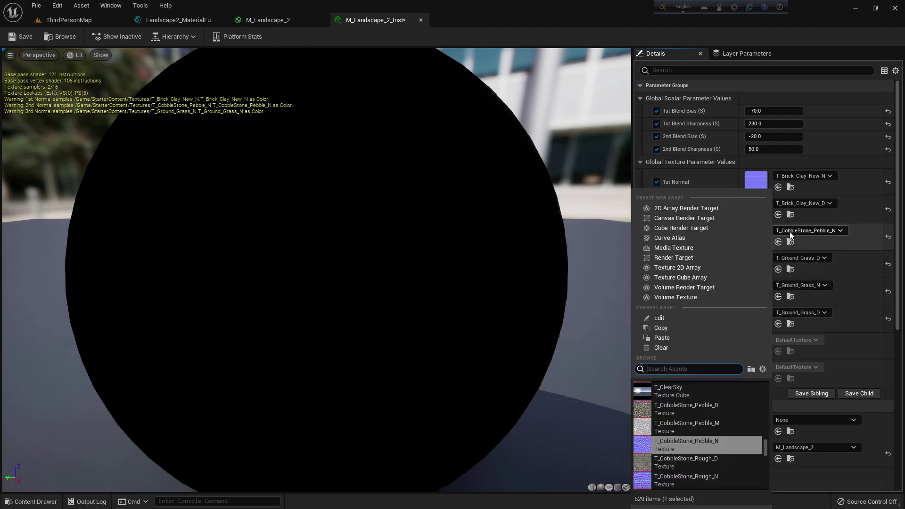
pyautogui.click(712, 406)
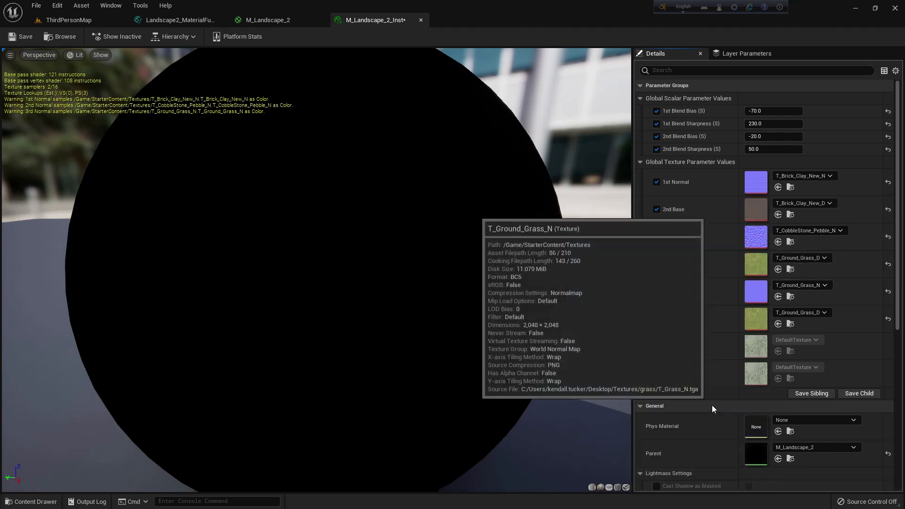
# Find the cobblestone pebble textures and assign T_CobbleStone_Pebble_D to the Ist Base parameter
pyautogui.click(784, 315)
pyautogui.write('stone pub')
pyautogui.press('BackSpace')
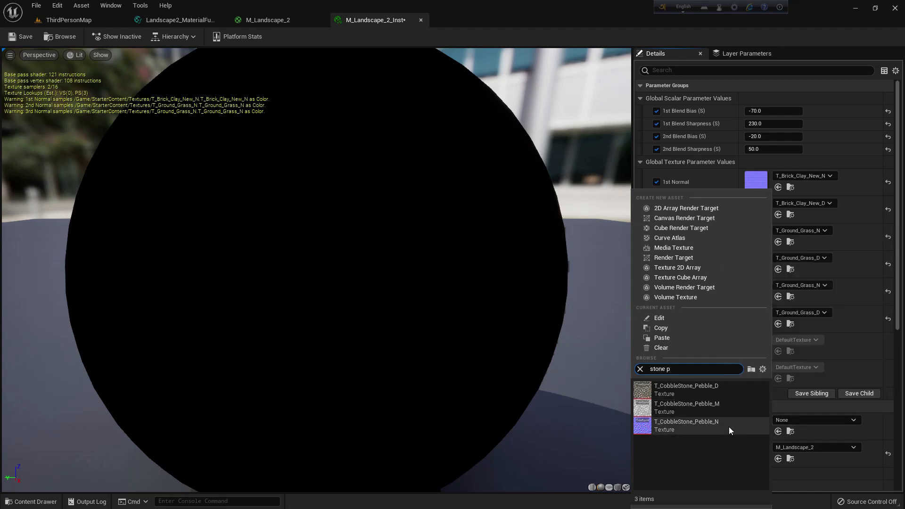
pyautogui.click(685, 425)
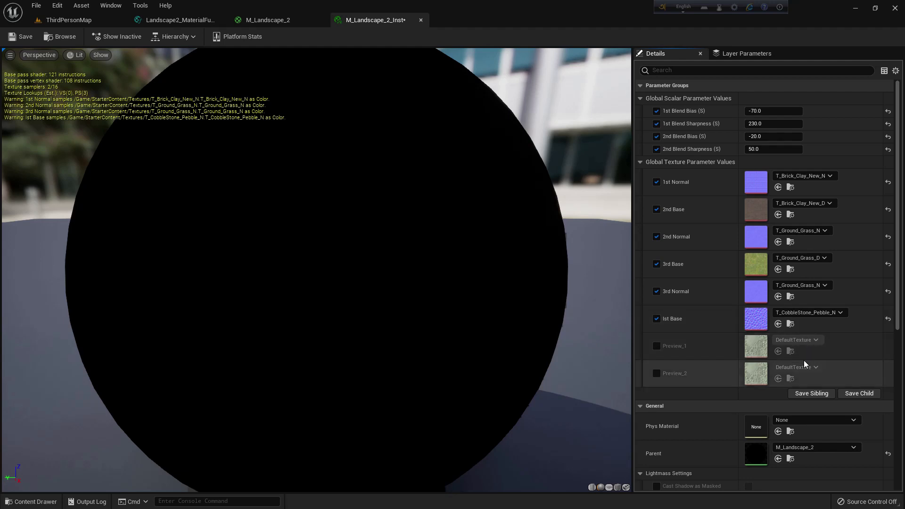
pyautogui.click(793, 315)
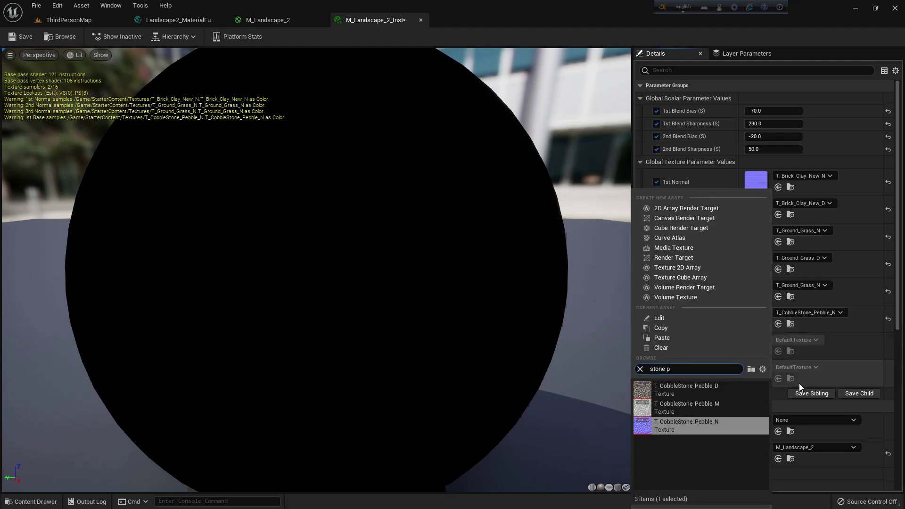
pyautogui.click(723, 392)
# Set the 3rd Normal texture to T_CobbleStone_Pebble_N and save the material instance
pyautogui.click(796, 284)
pyautogui.write('stone p')
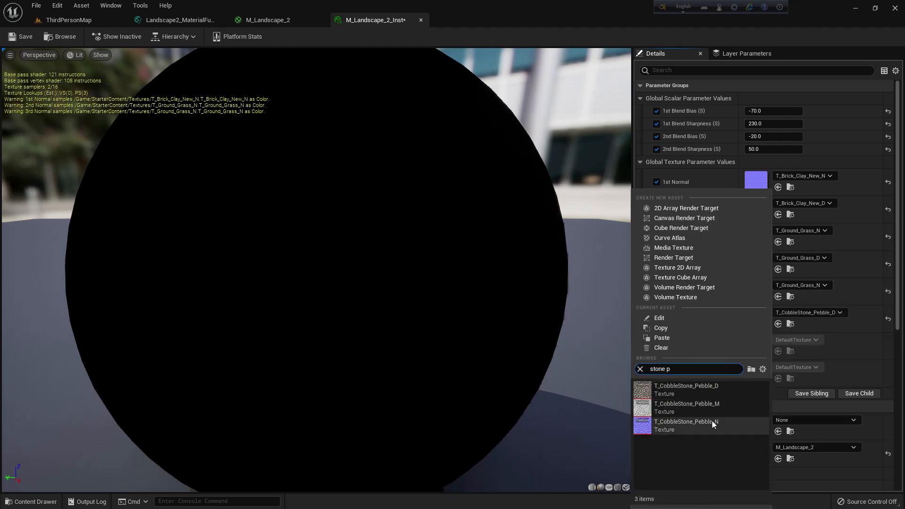
pyautogui.click(713, 423)
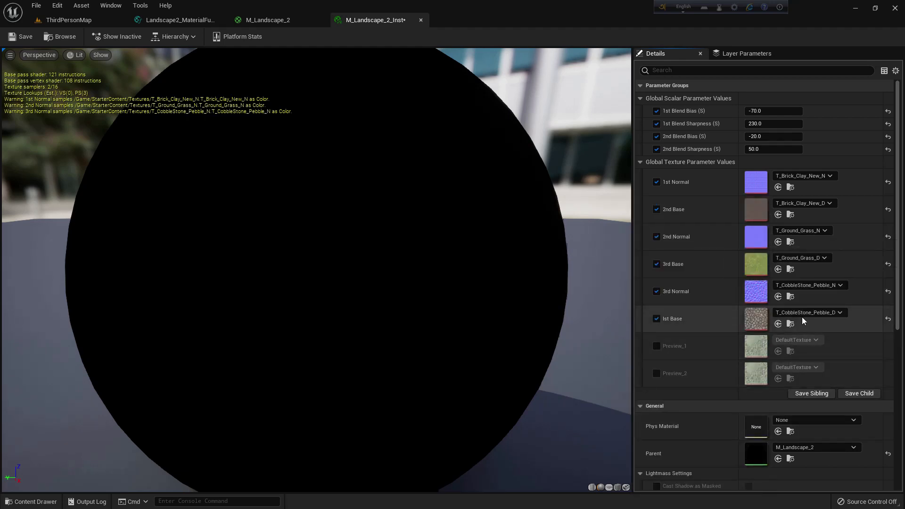
pyautogui.click(19, 40)
# Return to ThirdPersonMap, place a Directional Light on the hill, and switch its gizmo to rotation
pyautogui.click(77, 22)
pyautogui.moveTo(448, 198)
pyautogui.mouseDown(button='right')
pyautogui.moveTo(455, 158)
pyautogui.moveTo(419, 125)
pyautogui.moveTo(469, 207)
pyautogui.moveTo(477, 170)
pyautogui.moveTo(481, 196)
pyautogui.mouseUp(button='right')
pyautogui.press('w')
pyautogui.scroll(-5, 469, 207)
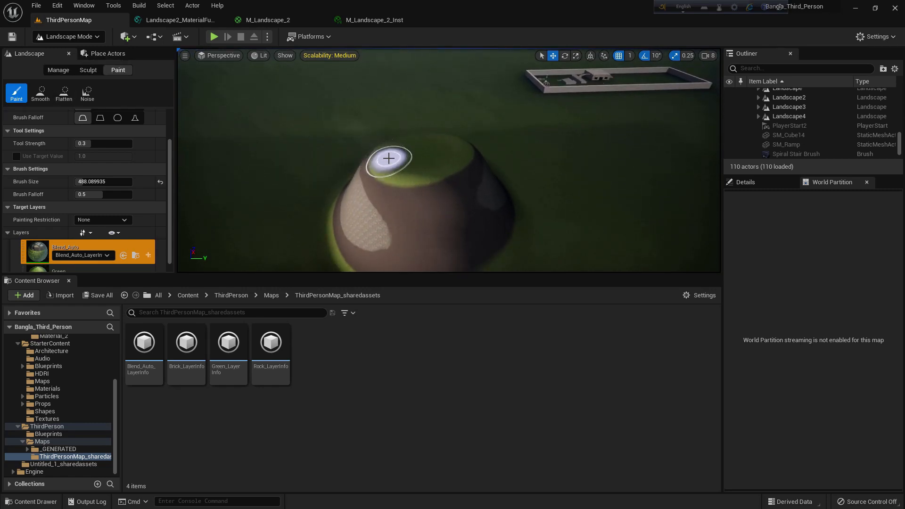
pyautogui.click(70, 40)
pyautogui.click(69, 41)
pyautogui.click(70, 40)
pyautogui.click(81, 52)
pyautogui.write('dire')
pyautogui.moveTo(78, 92); pyautogui.dragTo(361, 155)
pyautogui.scroll(2, 433, 156)
pyautogui.press('e')
pyautogui.scroll(-1, 424, 164)
pyautogui.moveTo(424, 163); pyautogui.dragTo(358, 182, button='right')
pyautogui.scroll(1, 429, 170)
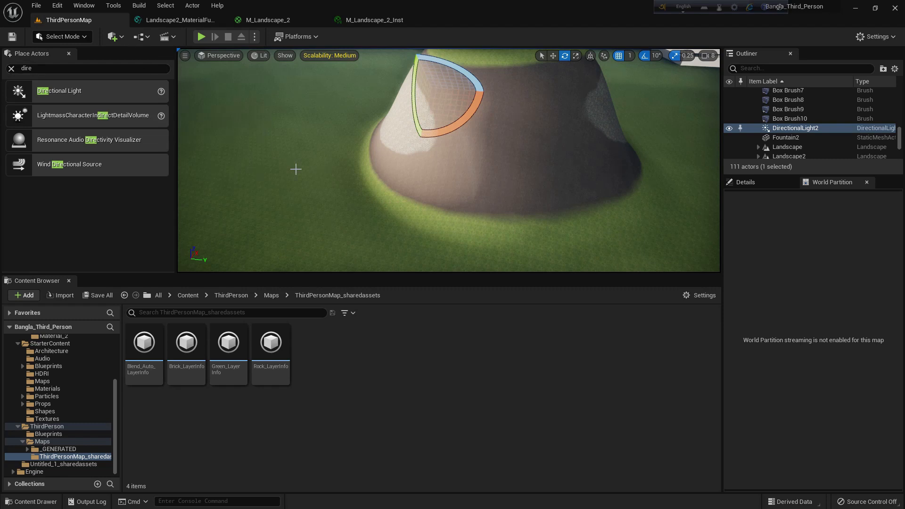
pyautogui.scroll(-2, 296, 169)
# Switch back to landscape sculpting and raise a small hill beside the large one with a brush size of about 488
pyautogui.click(70, 37)
pyautogui.click(152, 111)
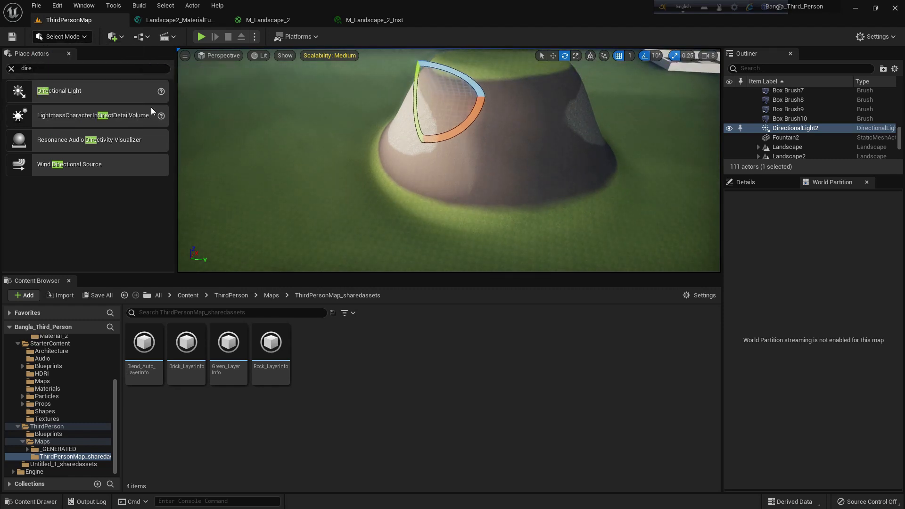
pyautogui.click(89, 71)
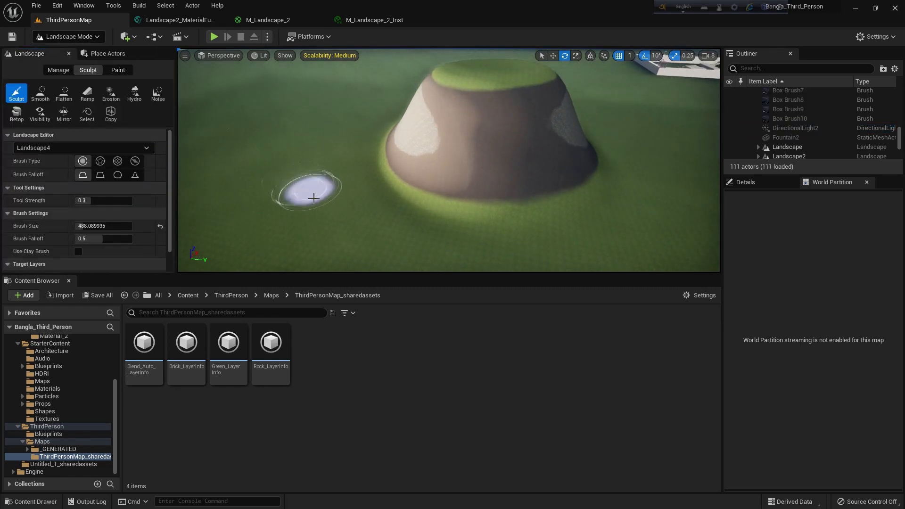
pyautogui.moveTo(293, 180); pyautogui.dragTo(334, 206)
pyautogui.moveTo(410, 234); pyautogui.dragTo(398, 259, button='right')
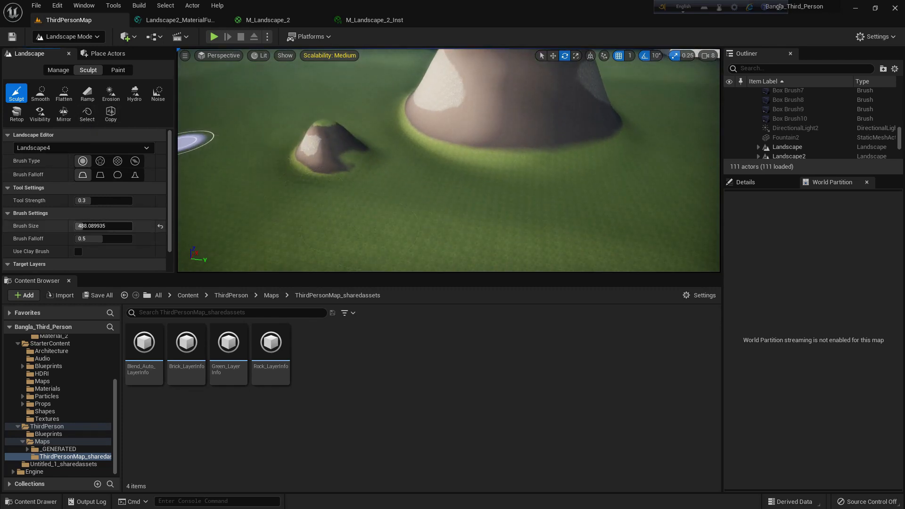
# Increase the sculpt brush size to about 1223 and raise a larger hill next to the small one
pyautogui.moveTo(103, 226); pyautogui.dragTo(118, 226)
pyautogui.scroll(-3, 369, 157)
pyautogui.moveTo(277, 115); pyautogui.dragTo(321, 132)
pyautogui.moveTo(451, 174); pyautogui.dragTo(461, 163, button='right')
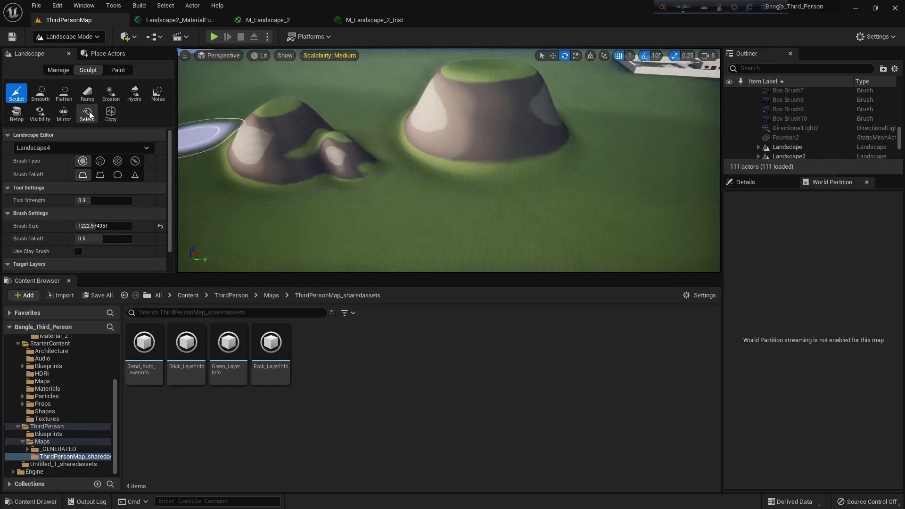
# Apply Erosion to the two joined smaller hills and sculpt more hills in front of the large one
pyautogui.click(111, 93)
pyautogui.moveTo(289, 158)
pyautogui.mouseDown()
pyautogui.moveTo(303, 141)
pyautogui.moveTo(361, 147)
pyautogui.mouseUp()
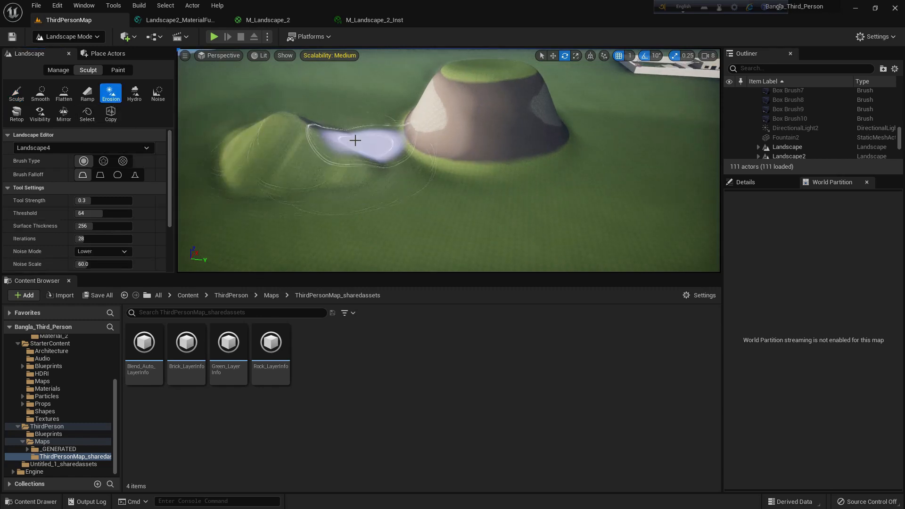
pyautogui.click(16, 93)
pyautogui.moveTo(359, 203); pyautogui.dragTo(515, 213)
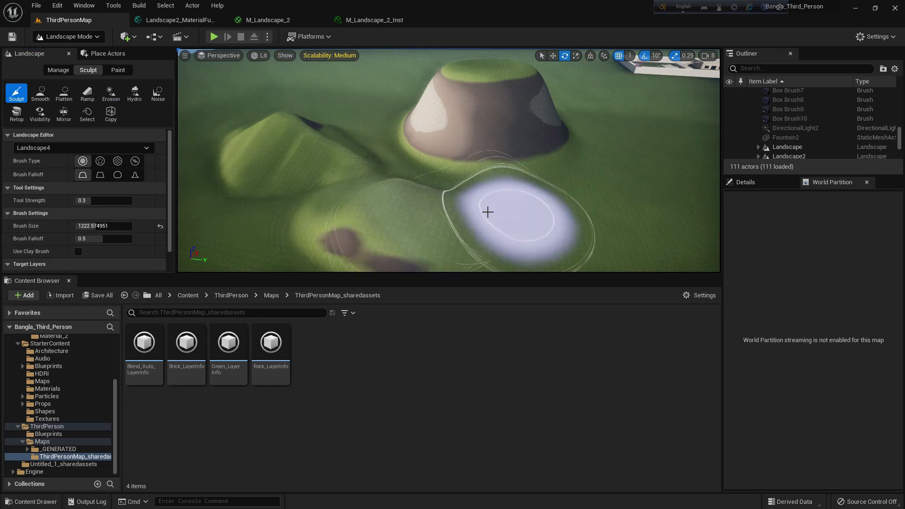
pyautogui.moveTo(491, 188)
pyautogui.mouseDown(button='right')
pyautogui.moveTo(514, 162)
pyautogui.moveTo(596, 182)
pyautogui.moveTo(521, 148)
pyautogui.moveTo(352, 137)
pyautogui.mouseUp(button='right')
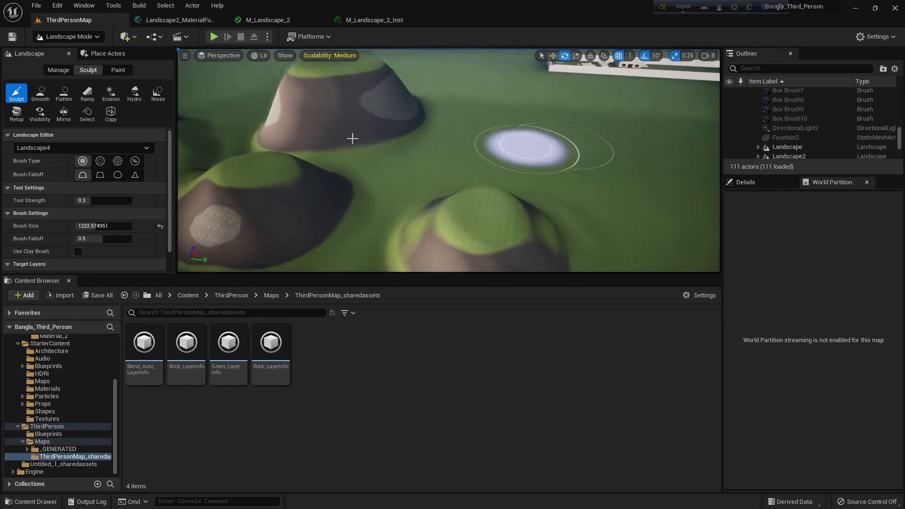
# Use the Ramp tool to place two ramp points on the flat ground beside the hills and add the ramp
pyautogui.click(88, 94)
pyautogui.moveTo(698, 156); pyautogui.dragTo(695, 103)
pyautogui.scroll(-5, 624, 160)
pyautogui.moveTo(616, 141); pyautogui.dragTo(668, 150)
pyautogui.click(131, 211)
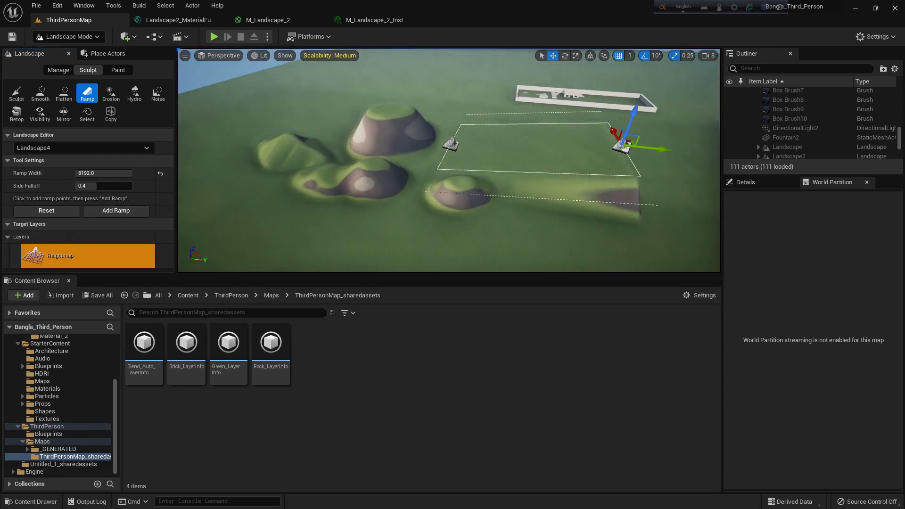
# Move the ramp's far point to the far end of the walled play area and add another ramp
pyautogui.moveTo(536, 172); pyautogui.dragTo(660, 191, button='middle')
pyautogui.scroll(-4, 441, 97)
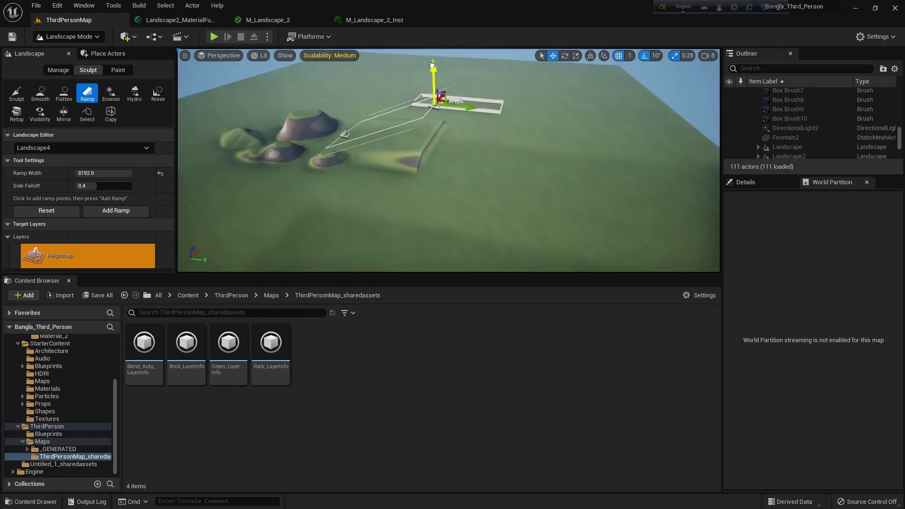
pyautogui.moveTo(456, 100); pyautogui.dragTo(535, 109)
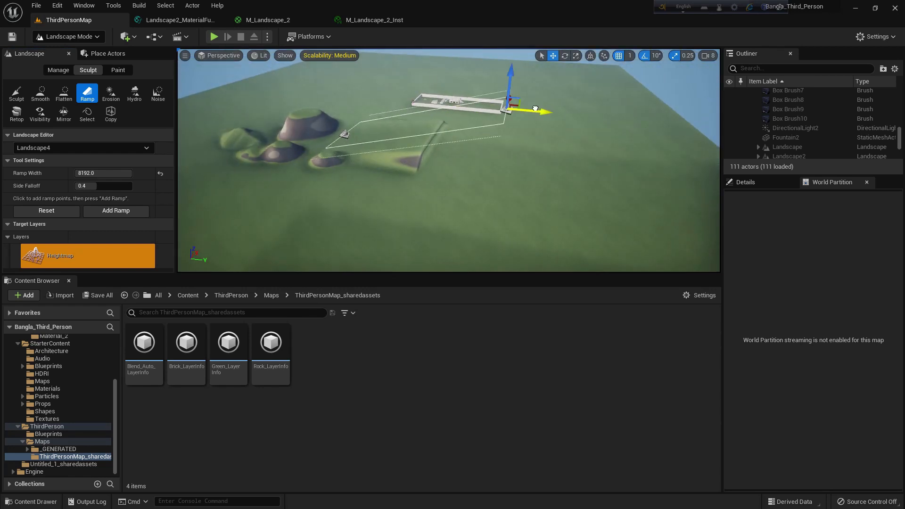
pyautogui.click(125, 212)
pyautogui.moveTo(476, 153); pyautogui.dragTo(523, 196, button='middle')
pyautogui.scroll(-4, 500, 154)
pyautogui.scroll(-2, 407, 189)
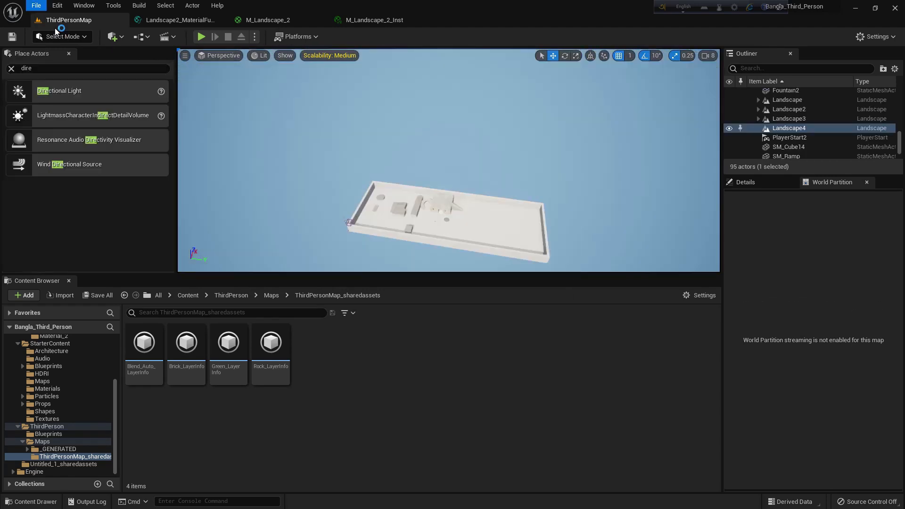
# Create a new level and delete its default floor
pyautogui.click(37, 5)
pyautogui.click(56, 26)
pyautogui.moveTo(462, 210); pyautogui.dragTo(473, 221, button='right')
pyautogui.click(438, 184)
pyautogui.press('Delete')
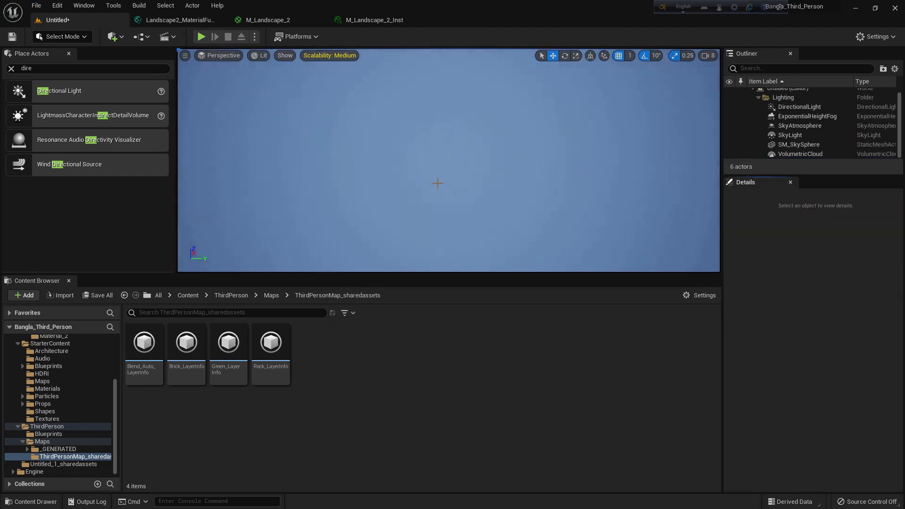
# Set up a new landscape to be imported from file and load a heightmap from the HeightMap folder
pyautogui.click(62, 40)
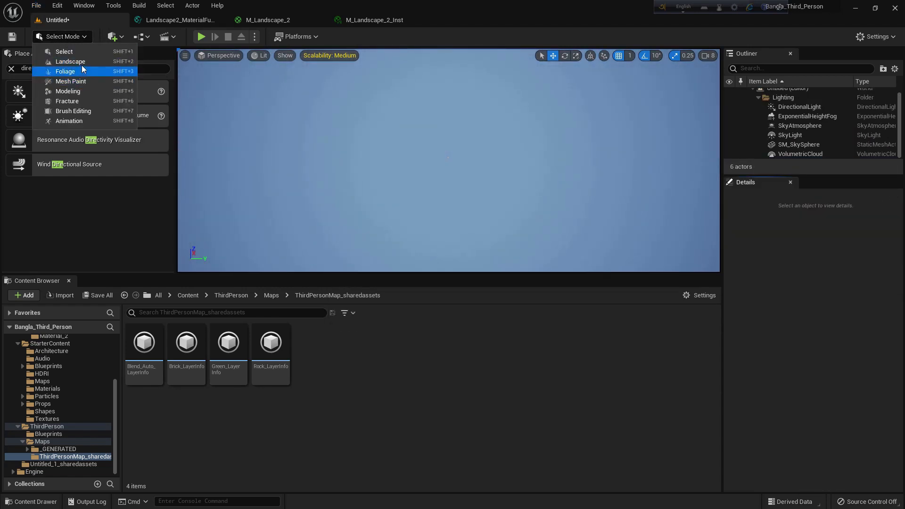
pyautogui.click(78, 62)
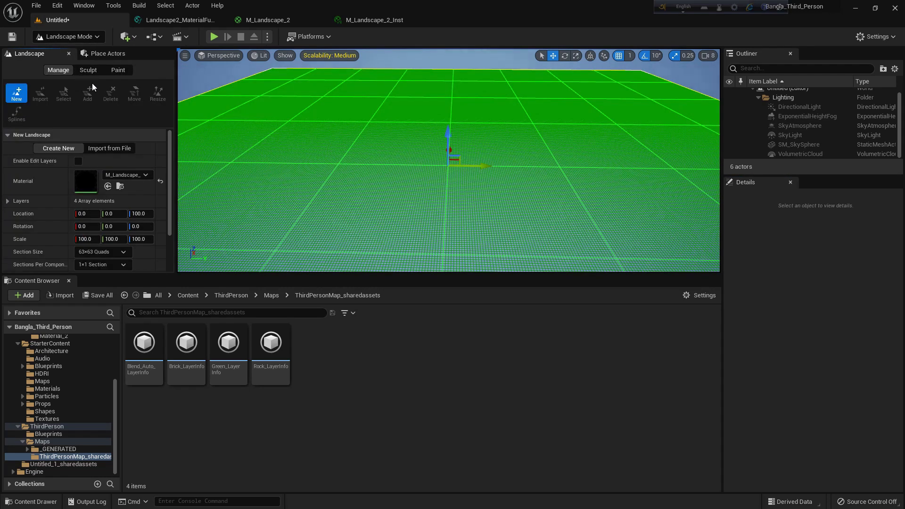
pyautogui.click(99, 149)
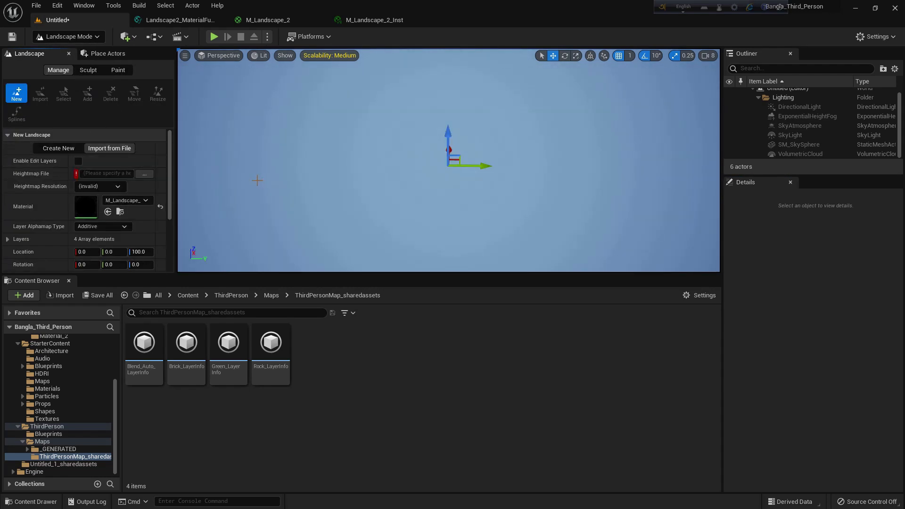
pyautogui.click(145, 174)
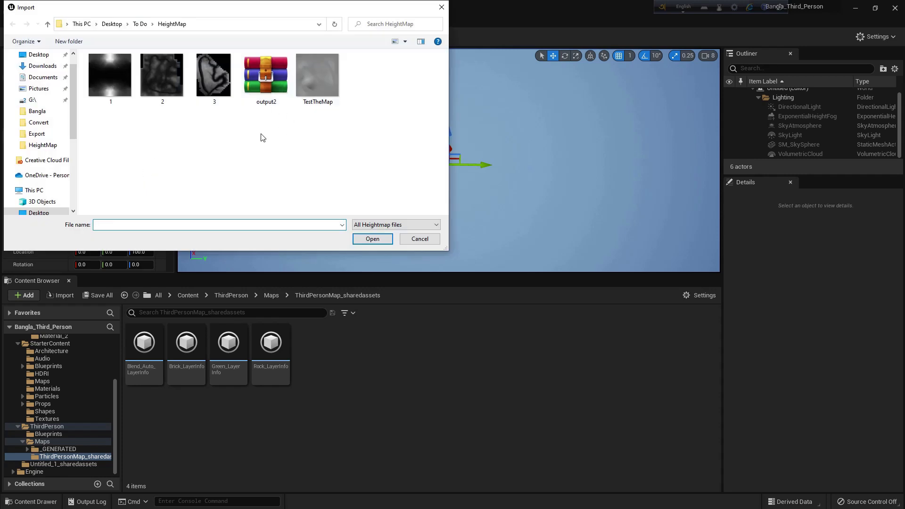
pyautogui.click(367, 245)
pyautogui.scroll(2, 94, 378)
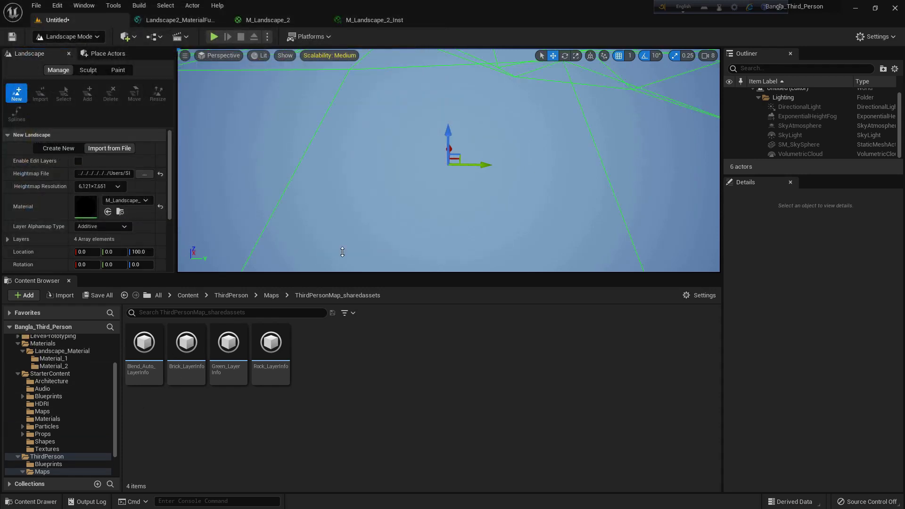
# Replace the heightmap file with image 2 from the HeightMap folder, at 1,906×1,906 resolution
pyautogui.click(141, 176)
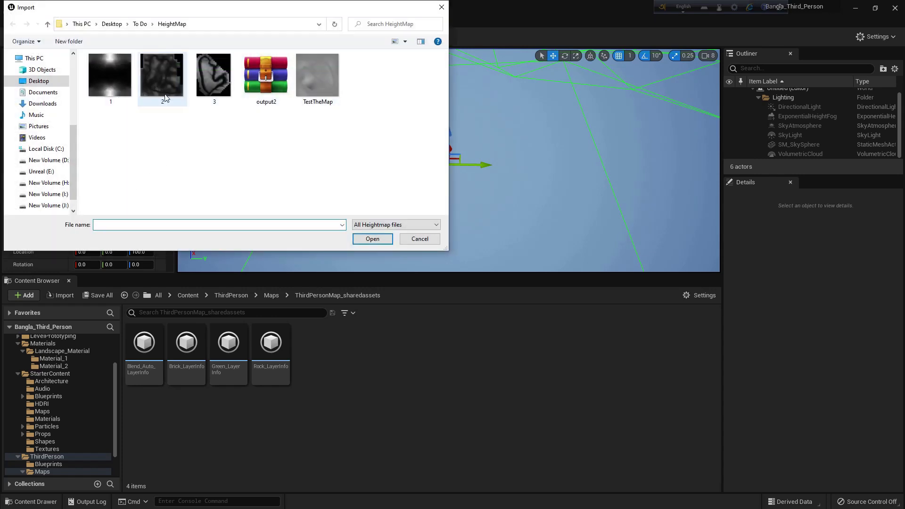
pyautogui.click(359, 236)
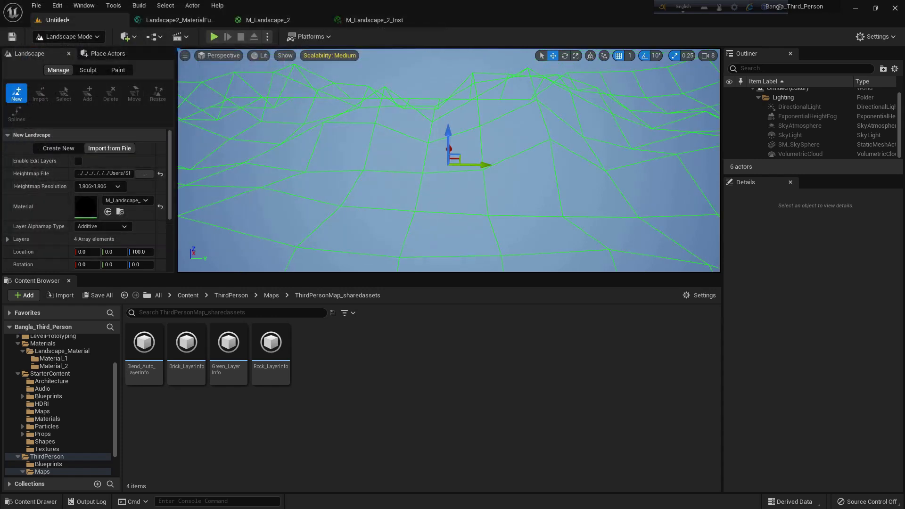
pyautogui.scroll(-3, 449, 161)
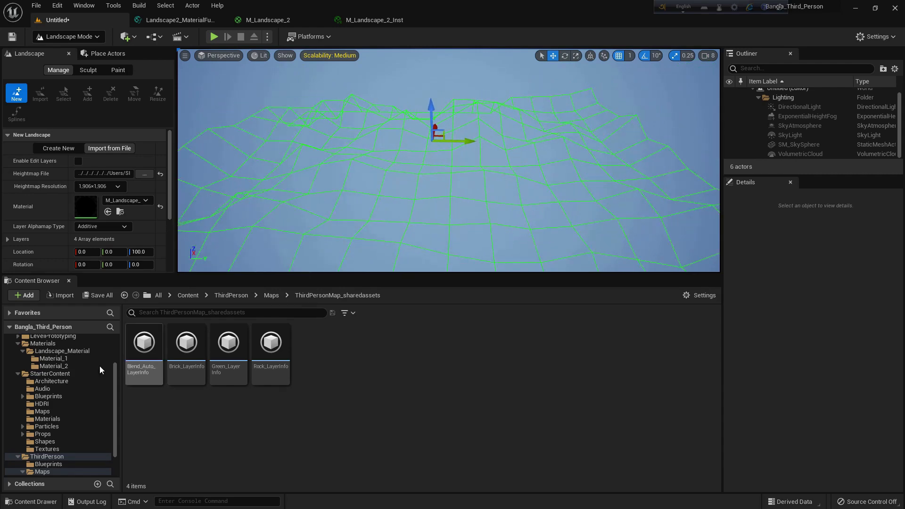
# Select M_Landscape_2_Inst in the Material_2 folder and import the new landscape from the loaded heightmap at 1906×1906 resolution
pyautogui.scroll(2, 56, 419)
pyautogui.click(66, 398)
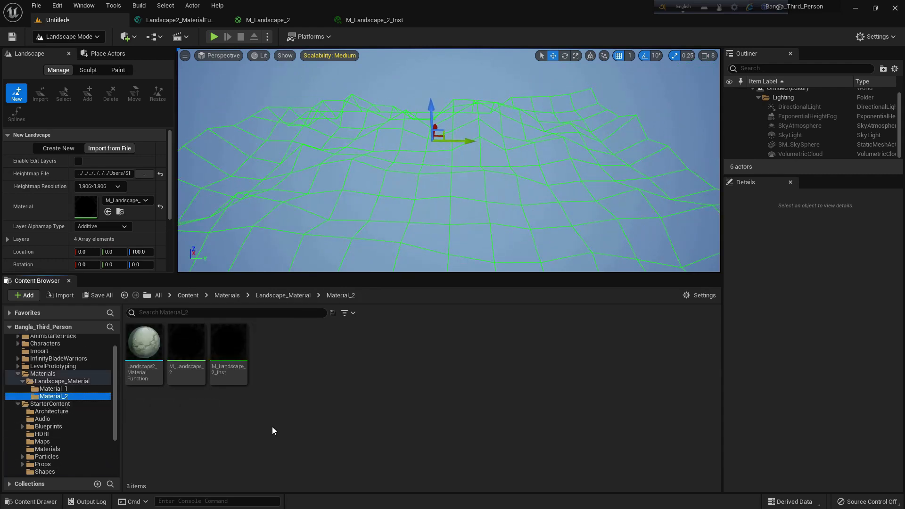
pyautogui.click(233, 386)
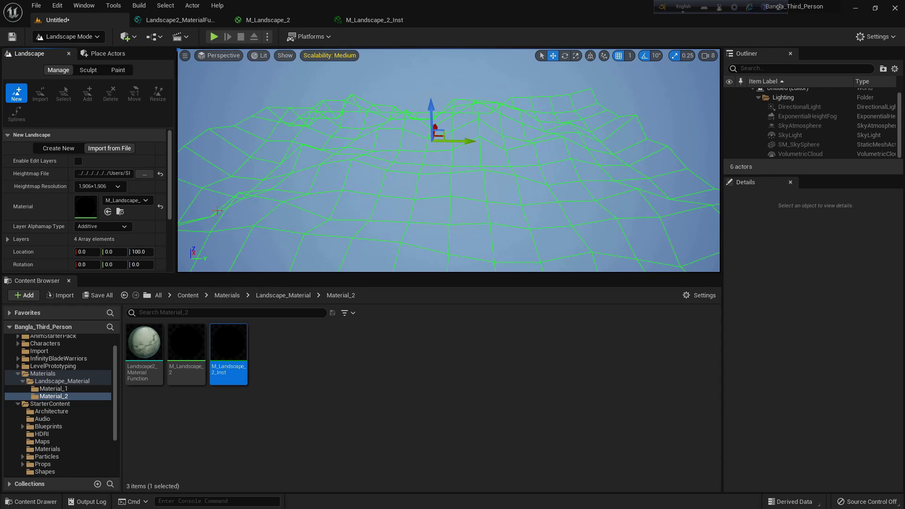
pyautogui.scroll(-1, 271, 220)
pyautogui.scroll(-4, 118, 212)
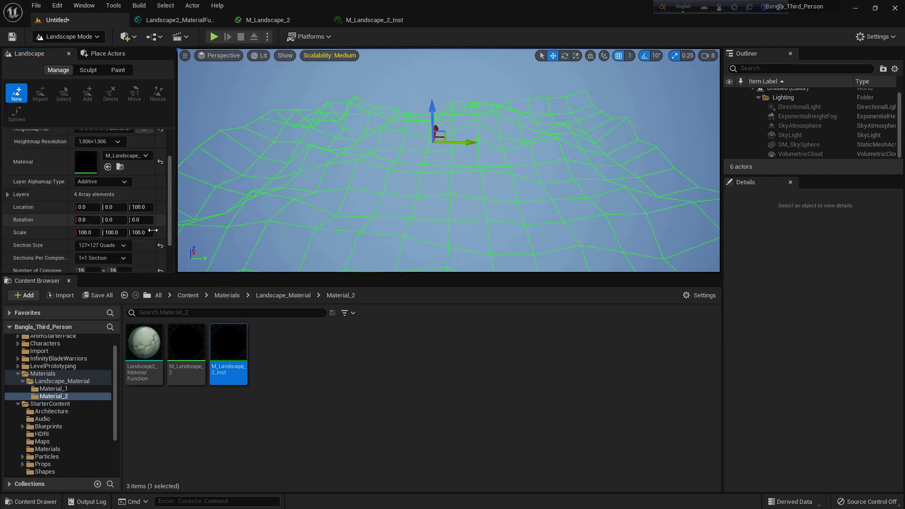
pyautogui.click(137, 265)
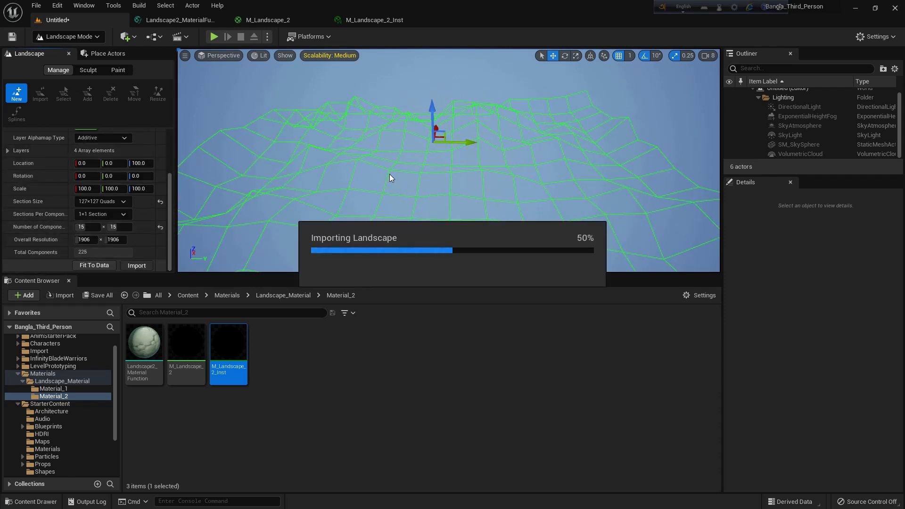
# Assign Blend_Auto_LayerInfo, Green_LayerInfo, Brick_LayerInfo and Rock_LayerInfo to the matching paint layers of the imported landscape
pyautogui.press('w')
pyautogui.moveTo(419, 184); pyautogui.dragTo(358, 191, button='right')
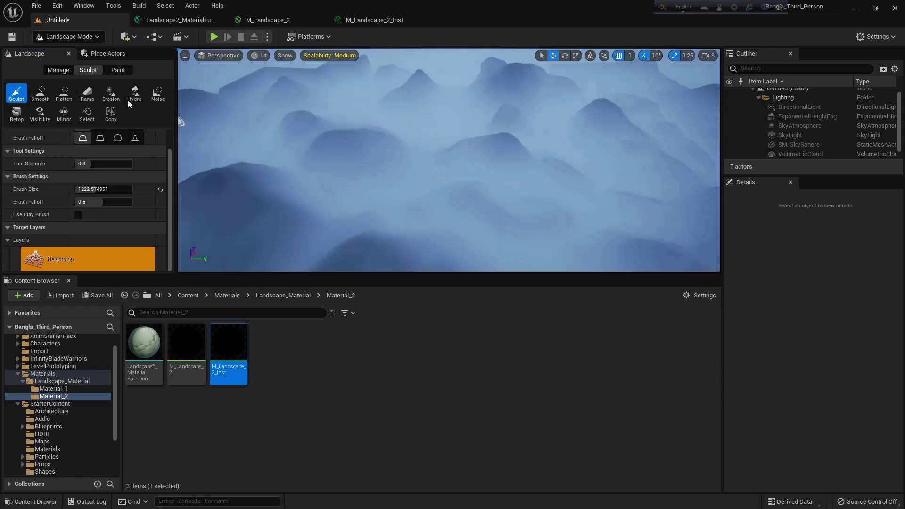
pyautogui.click(118, 70)
pyautogui.click(74, 213)
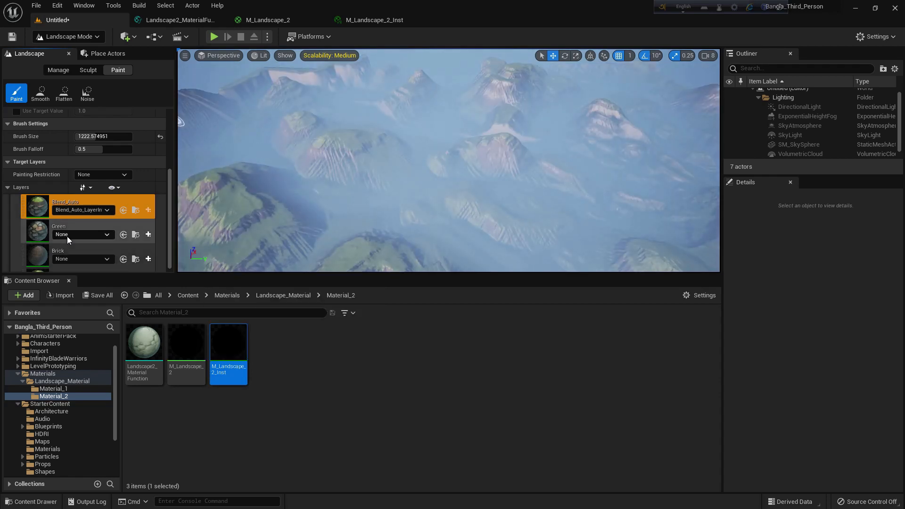
pyautogui.click(67, 236)
pyautogui.click(94, 307)
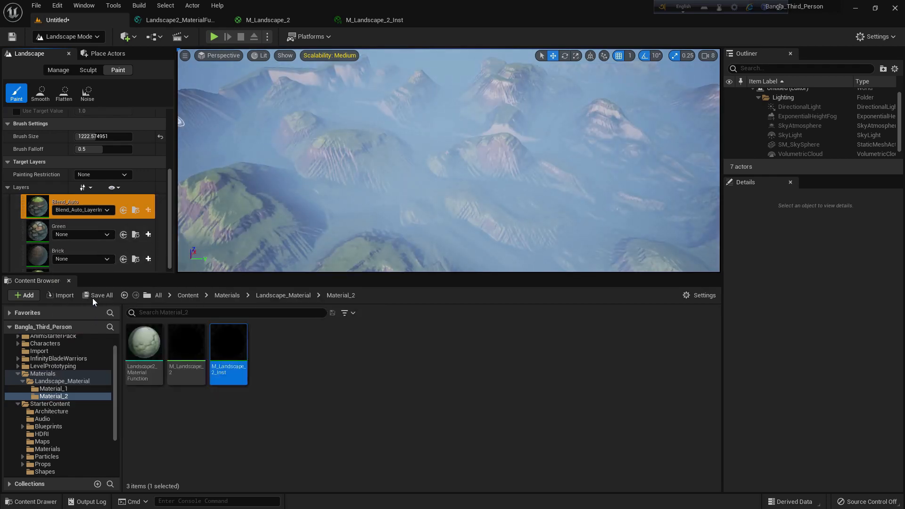
pyautogui.click(63, 260)
pyautogui.click(98, 336)
pyautogui.scroll(-1, 66, 186)
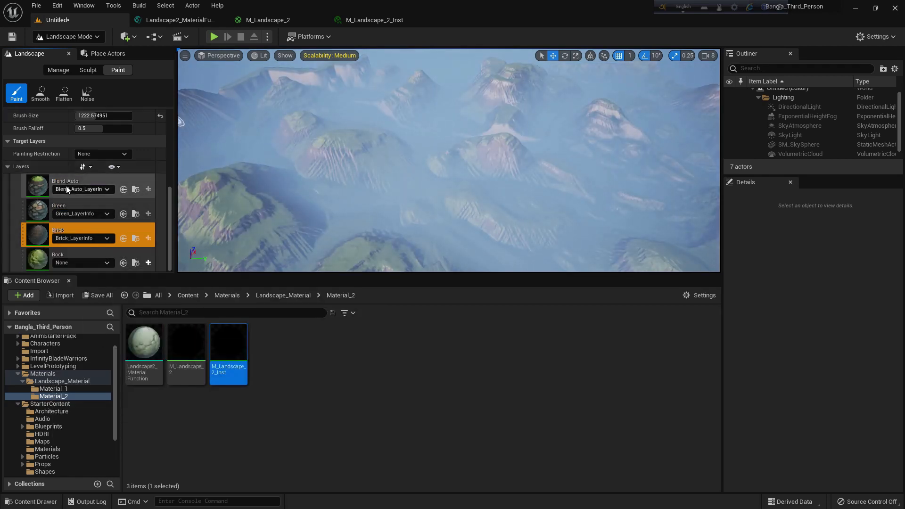
pyautogui.click(83, 263)
pyautogui.click(97, 336)
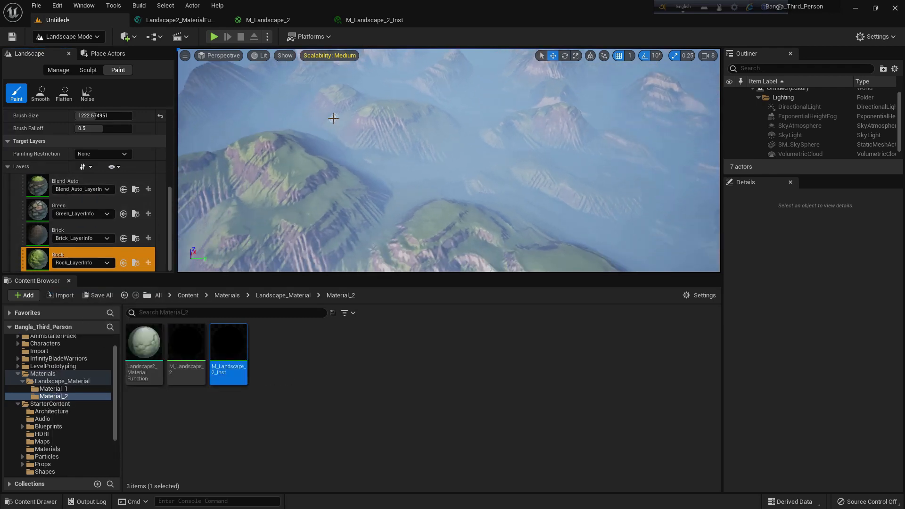
# Find the ExponentialHeightFog actor, switch to selection mode, and move the fog actor down to thin the haze over the landscape
pyautogui.click(752, 69)
pyautogui.write('he')
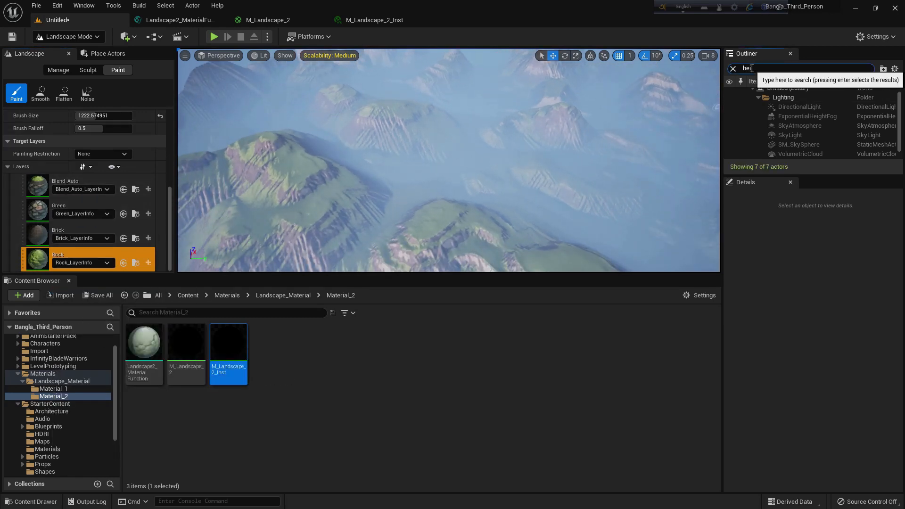
pyautogui.write('igh')
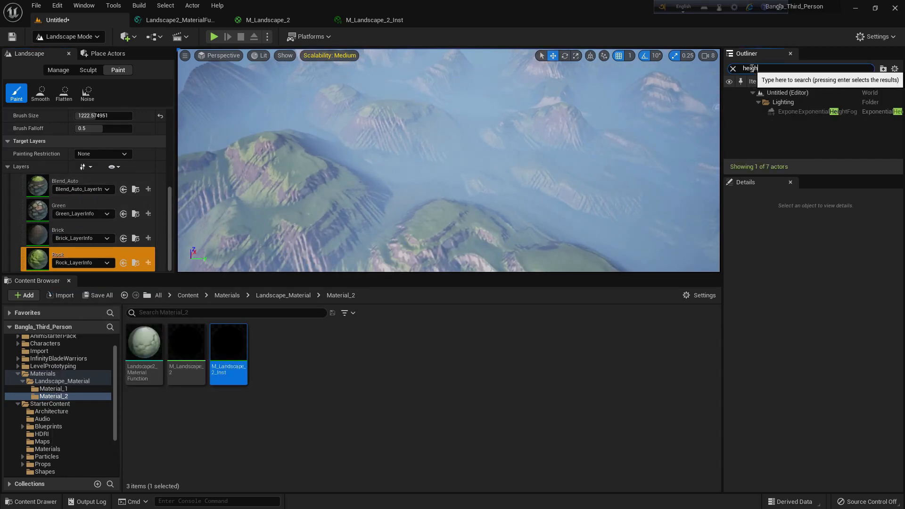
pyautogui.click(66, 38)
pyautogui.click(62, 52)
pyautogui.click(783, 112)
pyautogui.moveTo(531, 85); pyautogui.dragTo(518, 132)
# Examine how the auto-blended material covers the slopes, peaks and valleys of the imported landscape in a full-screen viewport
pyautogui.scroll(5, 396, 154)
pyautogui.moveTo(396, 154); pyautogui.dragTo(222, 269, button='right')
pyautogui.press('w')
pyautogui.press('F11')
pyautogui.press('d')
pyautogui.press('d')
pyautogui.press('w')
pyautogui.press('s')
pyautogui.press('w')
pyautogui.press('a')
pyautogui.press('a')
pyautogui.moveTo(339, 198); pyautogui.dragTo(280, 186, button='right')
pyautogui.press('a')
pyautogui.press('s')
pyautogui.press('s')
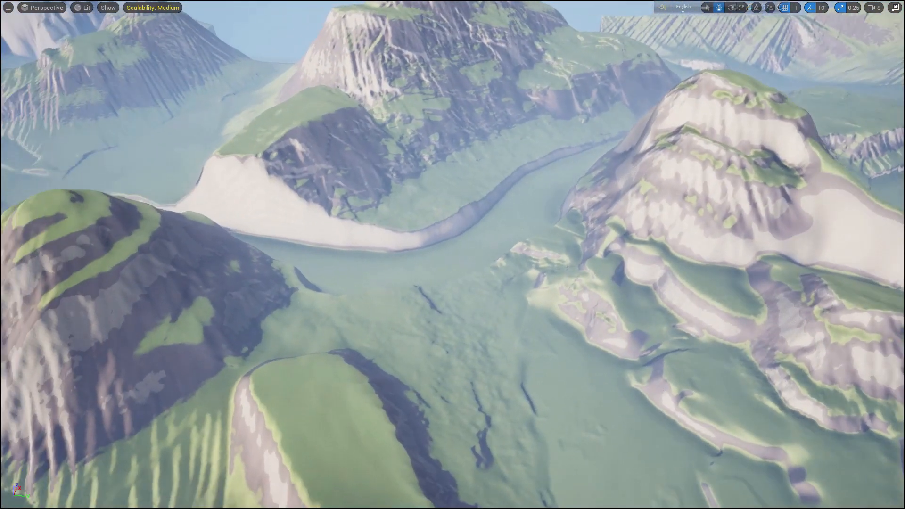